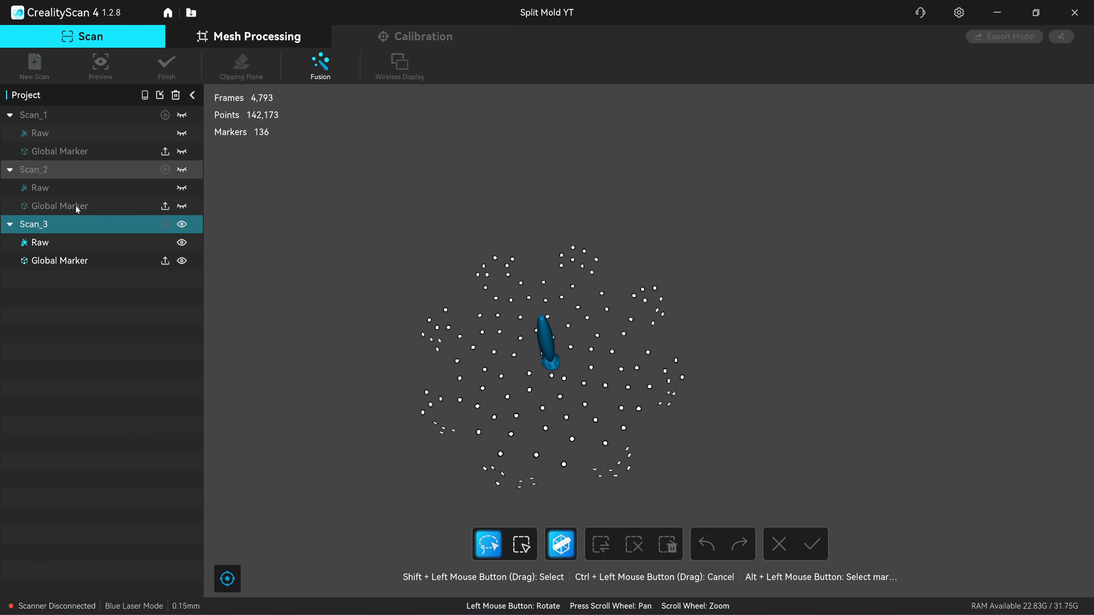
# Batch-fuse Scan_1, Scan_2 and Scan_3 in Standard mode with markers removed, 0.15 mm resolution and 50% noise removal
pyautogui.keyDown('ctrl'); pyautogui.click(70, 172); pyautogui.keyUp('ctrl')
pyautogui.keyDown('ctrl'); pyautogui.click(83, 117); pyautogui.keyUp('ctrl')
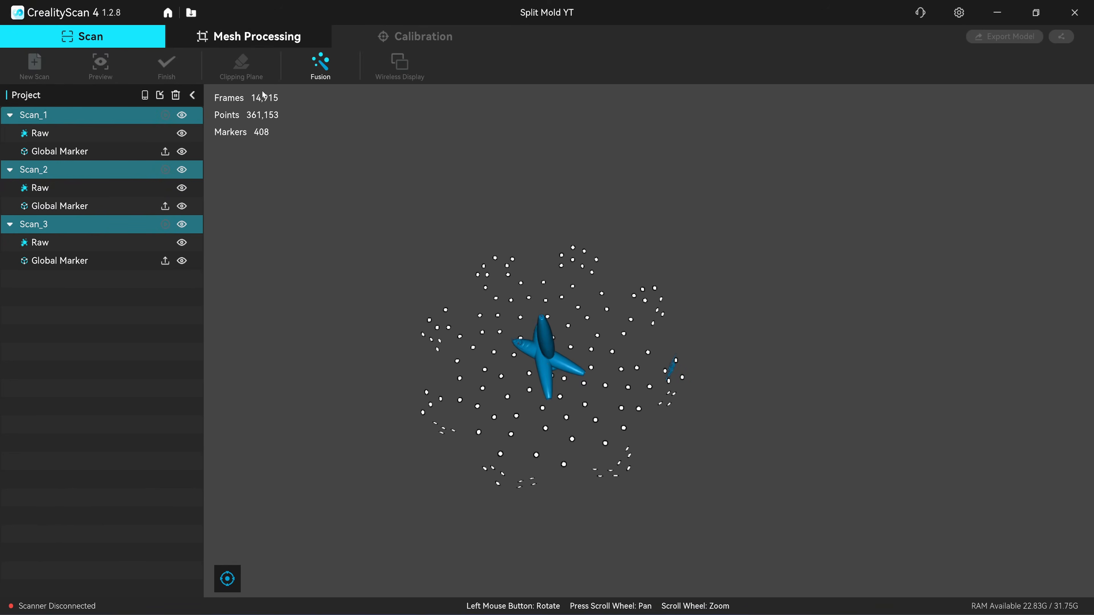
pyautogui.click(320, 65)
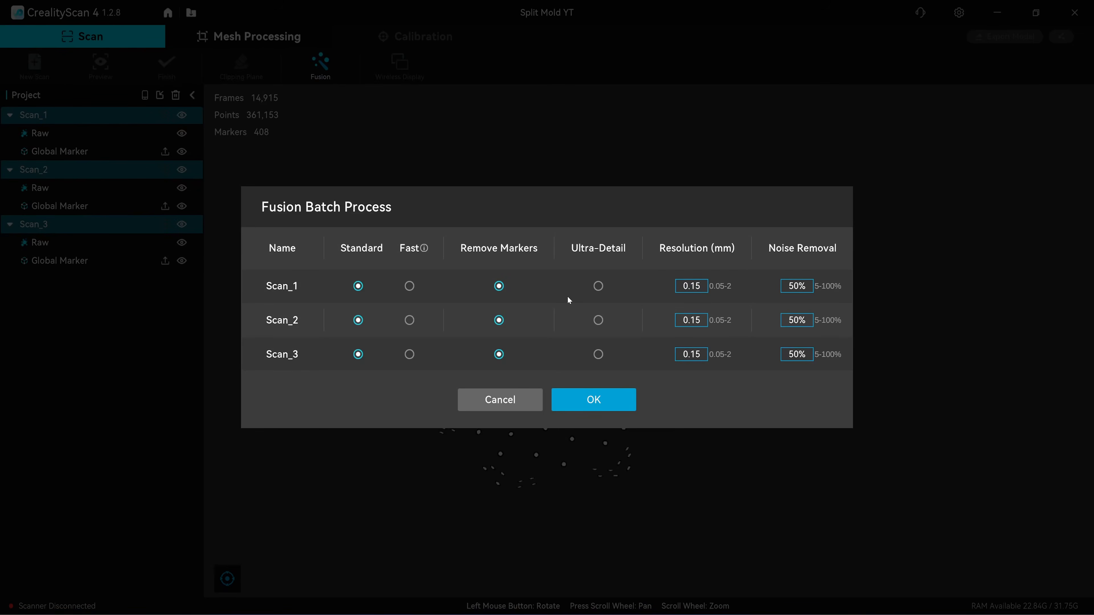
pyautogui.click(593, 400)
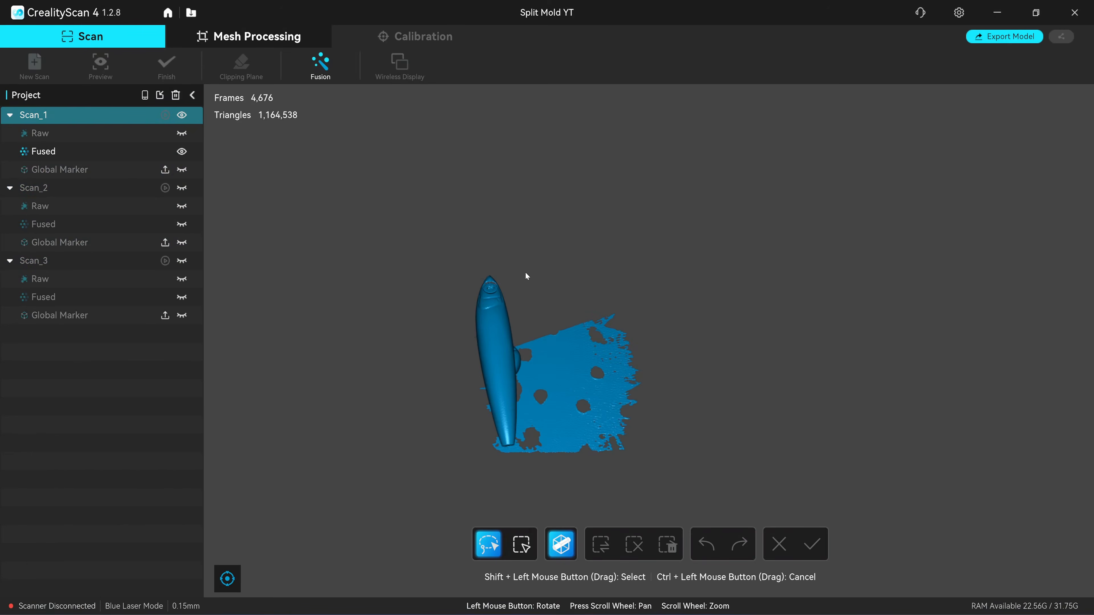
# Delete the unwanted stray data from the fused lure scans and inspect the cleaned surface
pyautogui.moveTo(525, 272); pyautogui.dragTo(404, 277)
pyautogui.moveTo(595, 356)
pyautogui.mouseDown()
pyautogui.moveTo(635, 403)
pyautogui.moveTo(615, 397)
pyautogui.moveTo(619, 366)
pyautogui.moveTo(721, 286)
pyautogui.moveTo(813, 294)
pyautogui.moveTo(686, 444)
pyautogui.moveTo(550, 531)
pyautogui.mouseUp()
pyautogui.moveTo(597, 323)
pyautogui.keyDown('shift'); pyautogui.mouseDown()
pyautogui.moveTo(587, 297)
pyautogui.moveTo(598, 327)
pyautogui.moveTo(652, 332)
pyautogui.mouseUp(); pyautogui.keyUp('shift')
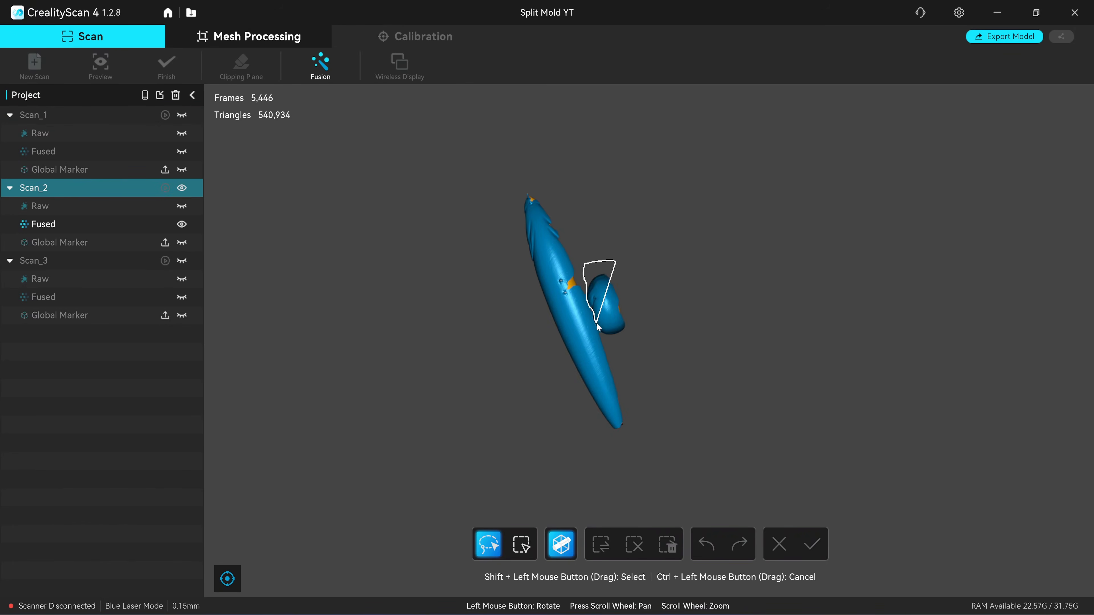
pyautogui.press('Delete')
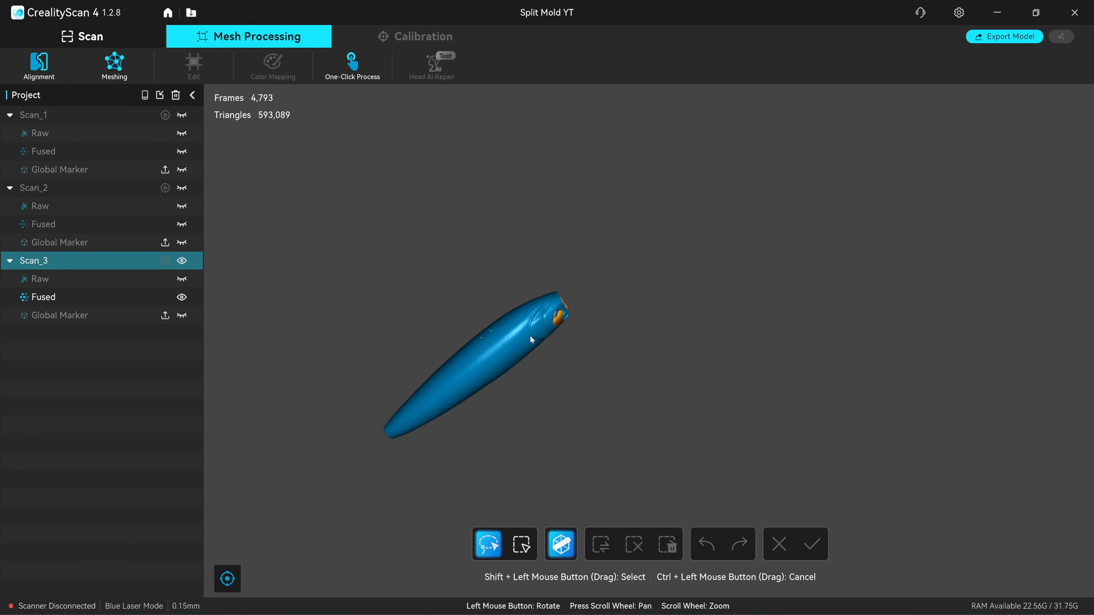
pyautogui.scroll(5, 516, 338)
pyautogui.moveTo(515, 338); pyautogui.dragTo(492, 330)
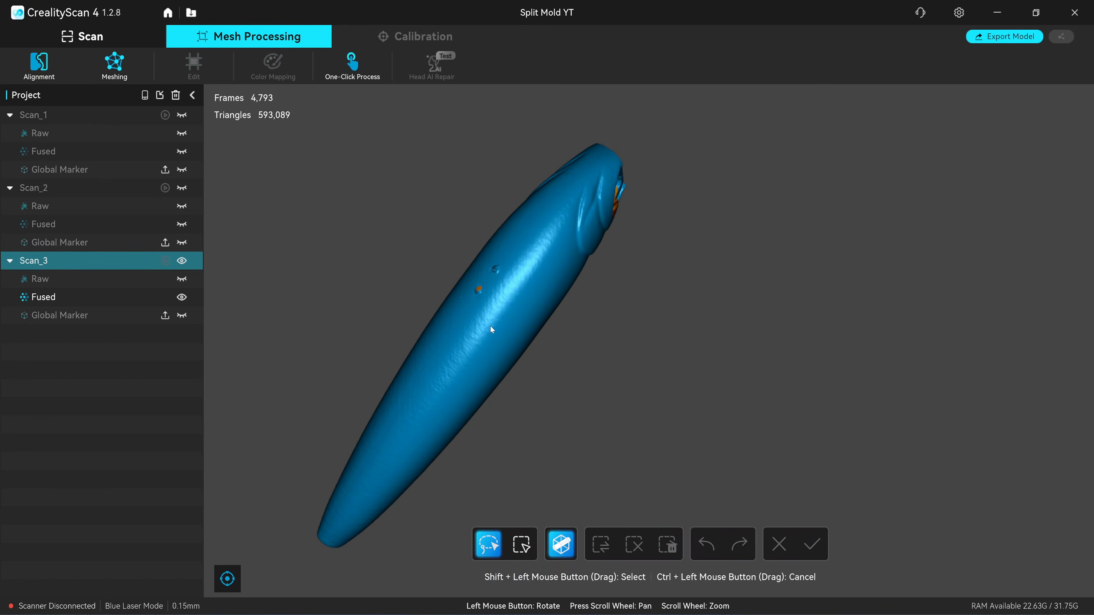
# Align the fused lure scans with automatic feature alignment and remove Scan_3 from the project
pyautogui.click(42, 65)
pyautogui.click(133, 576)
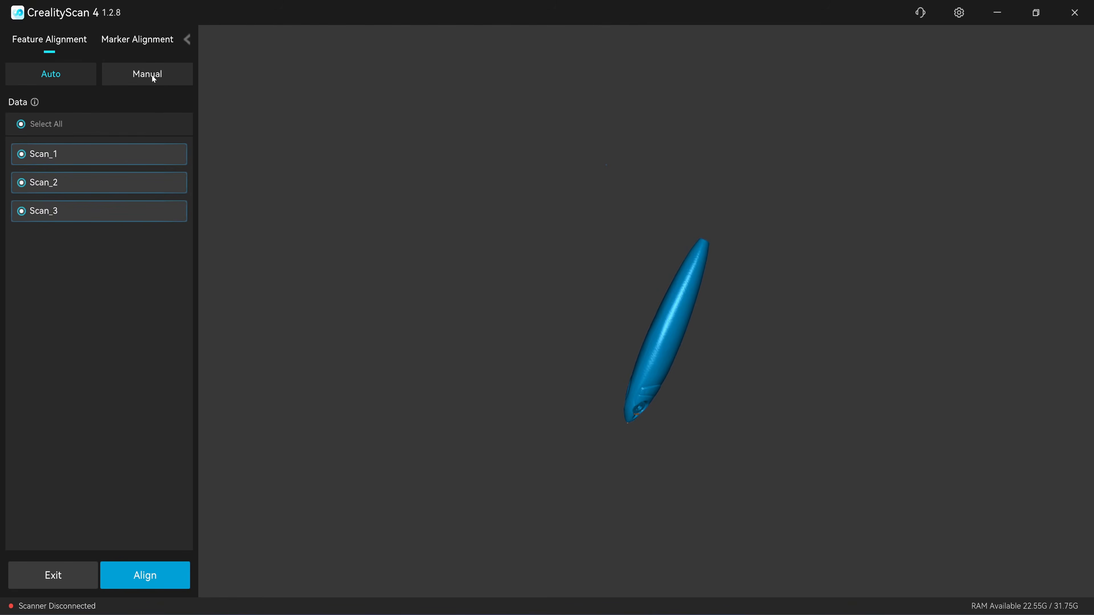
pyautogui.moveTo(527, 285); pyautogui.dragTo(486, 355)
pyautogui.scroll(5, 643, 346)
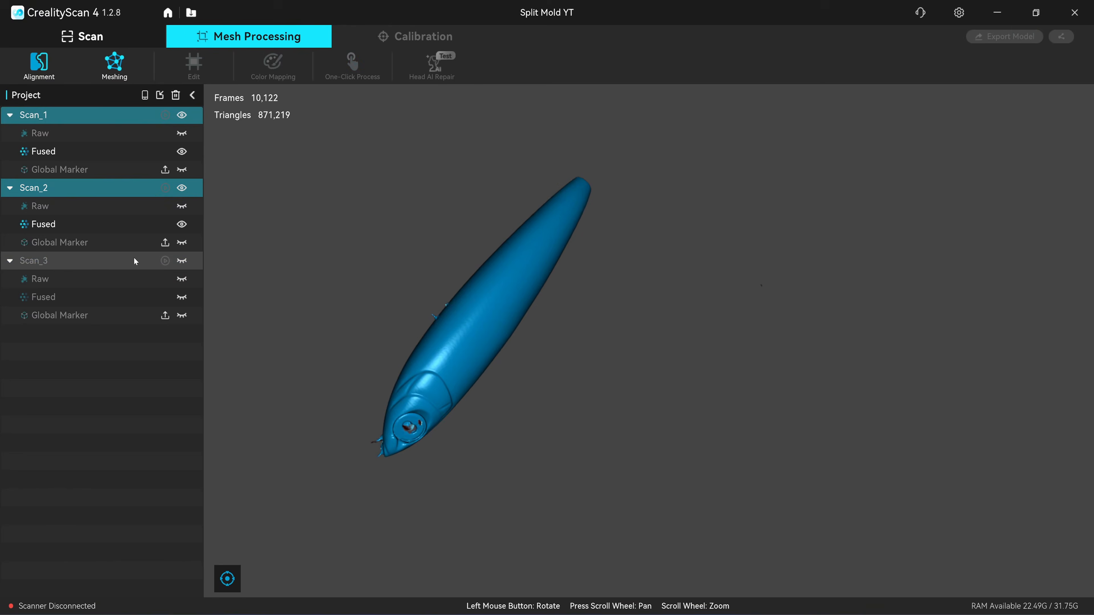
pyautogui.moveTo(241, 280); pyautogui.dragTo(645, 379)
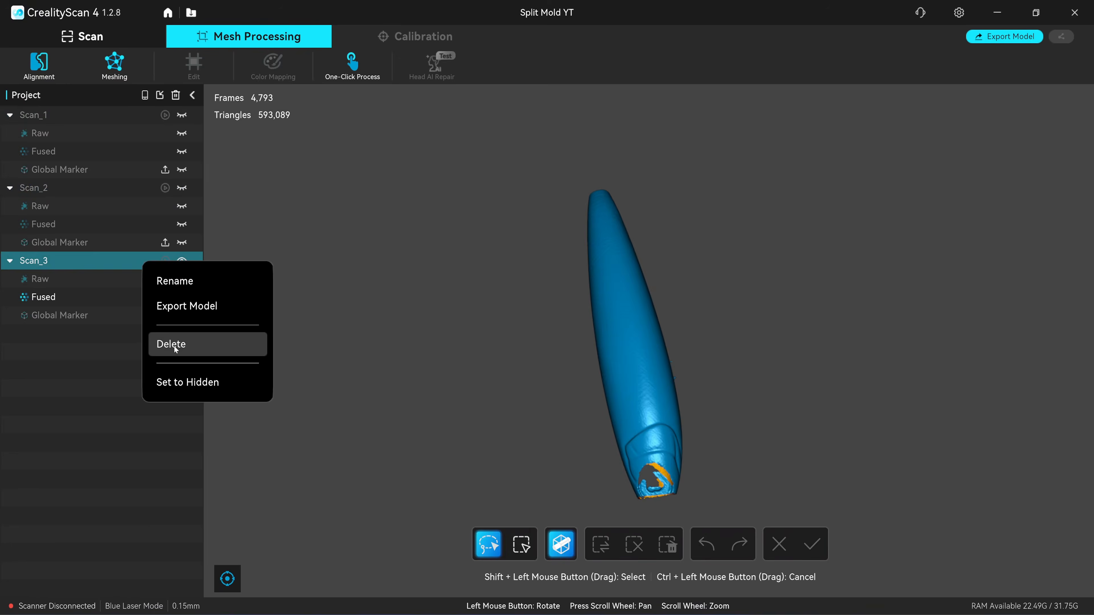
pyautogui.click(171, 345)
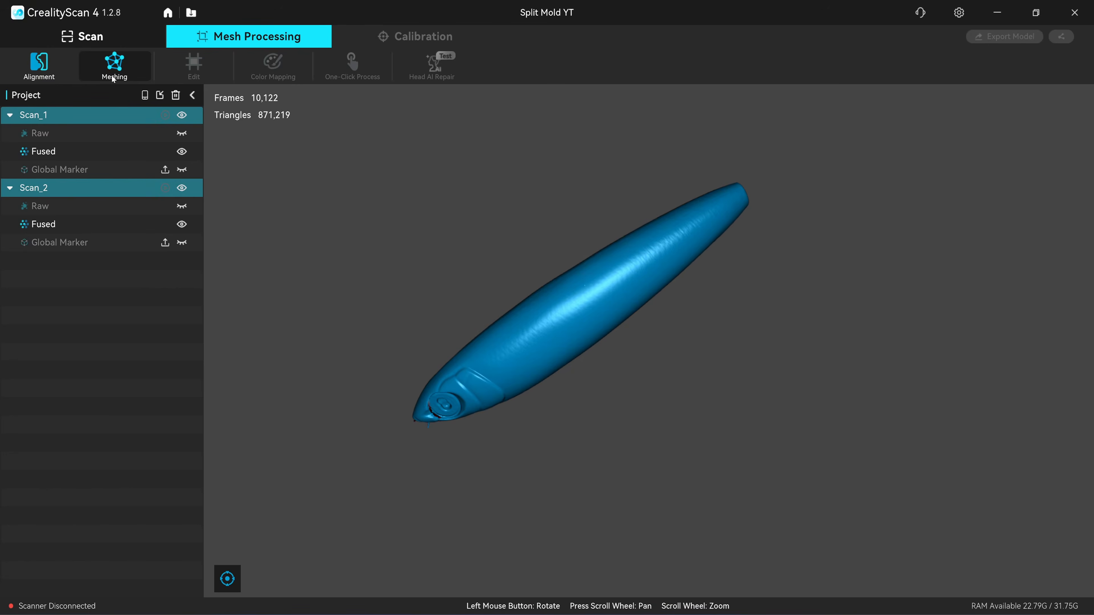
# Mesh the aligned Scan_1 and Scan_2 with 0.9M triangles, no smoothing, and small holes of 5 mm perimeter filled
pyautogui.click(108, 66)
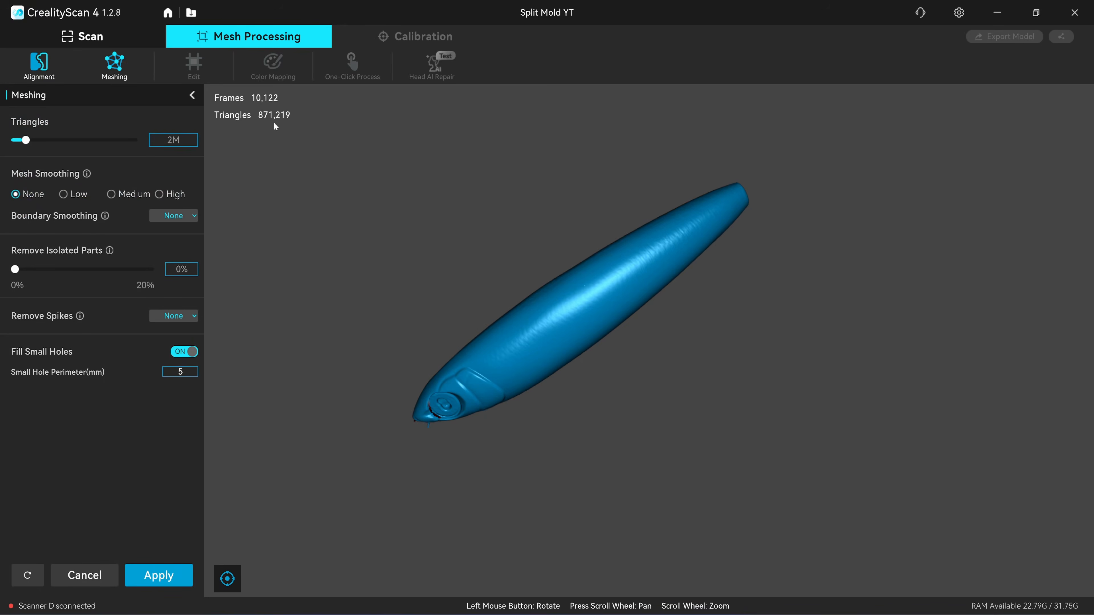
pyautogui.moveTo(378, 237); pyautogui.dragTo(515, 298)
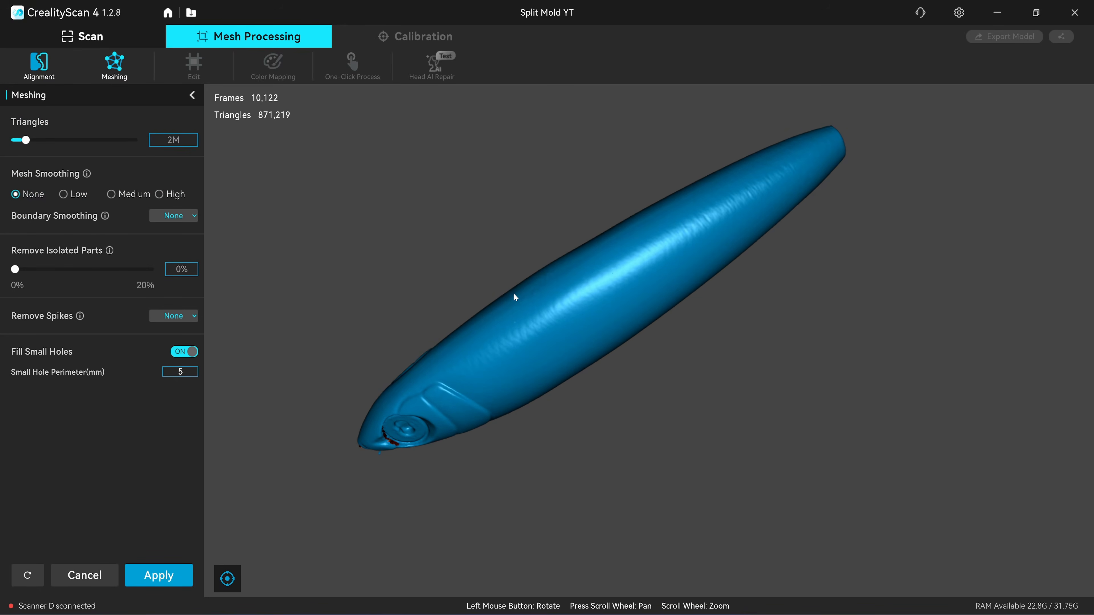
pyautogui.write('0.9')
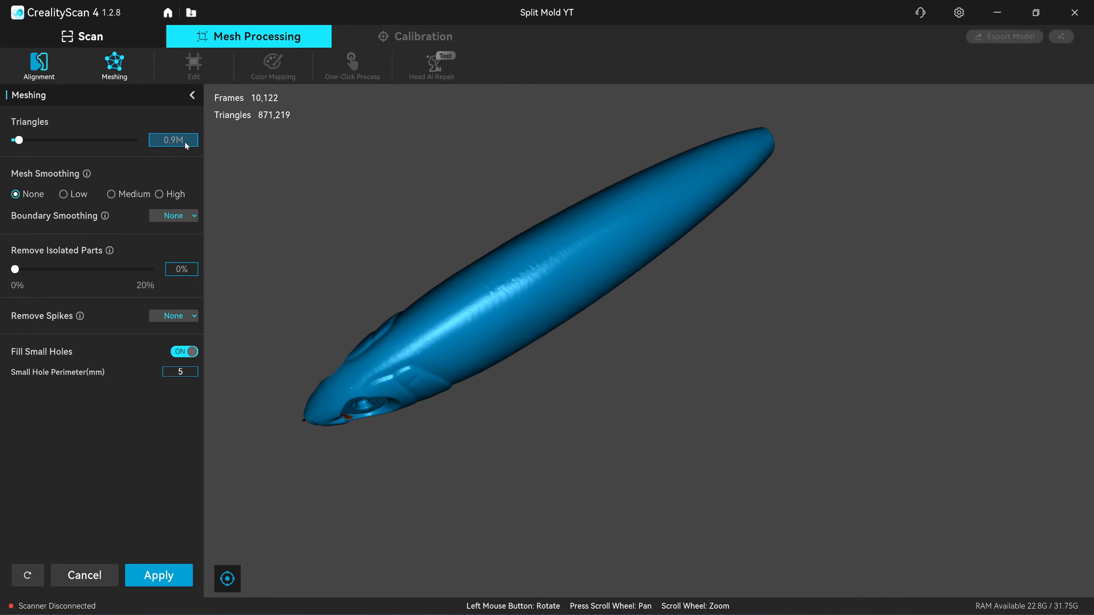
pyautogui.click(189, 141)
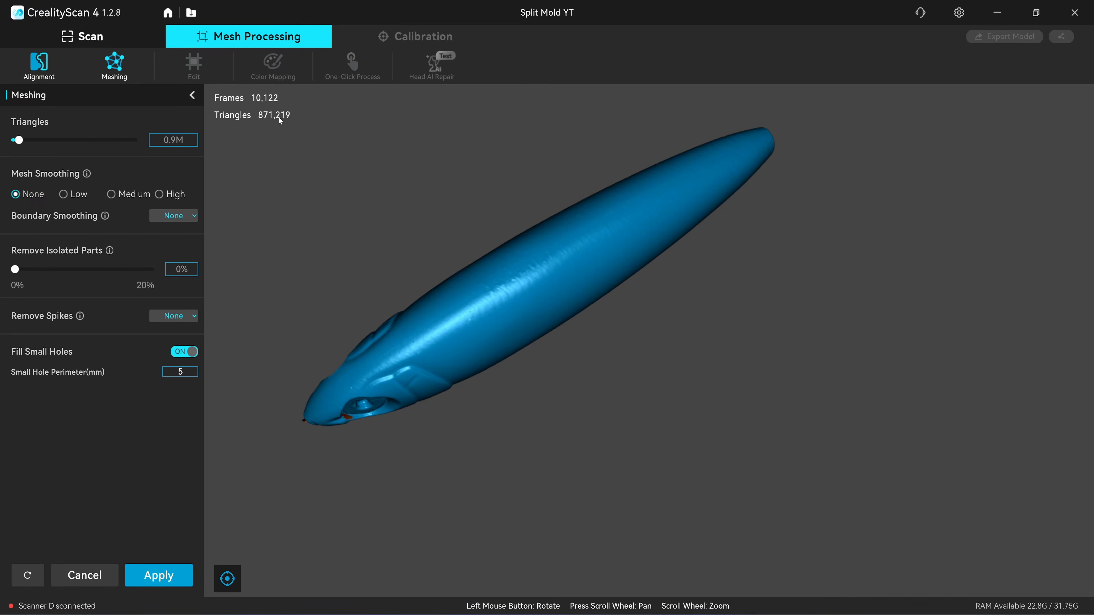
pyautogui.moveTo(278, 117); pyautogui.dragTo(419, 156)
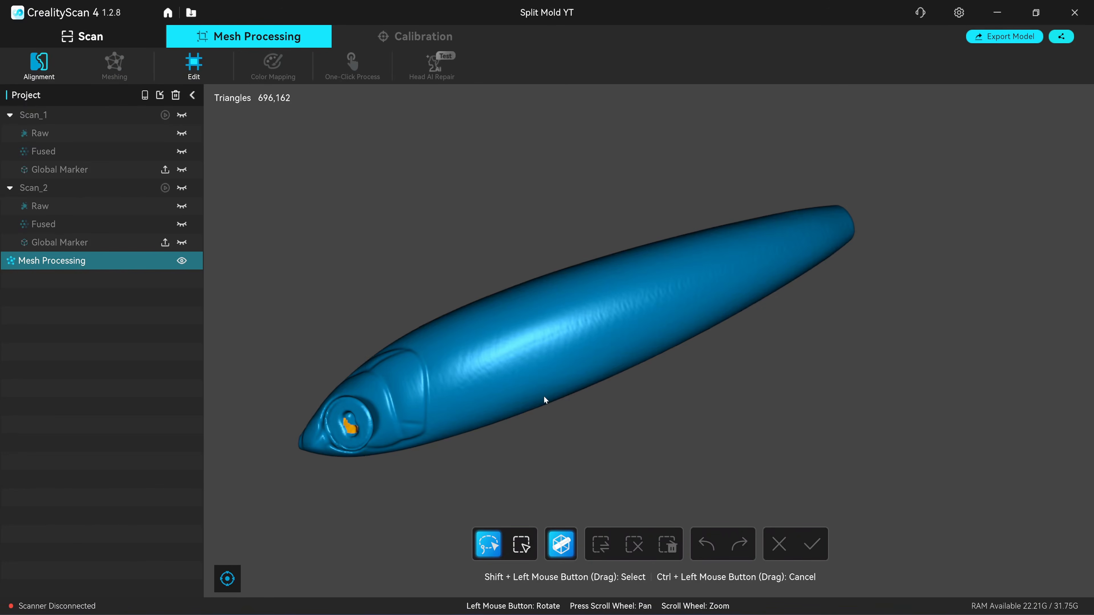
pyautogui.moveTo(544, 397); pyautogui.dragTo(923, 101)
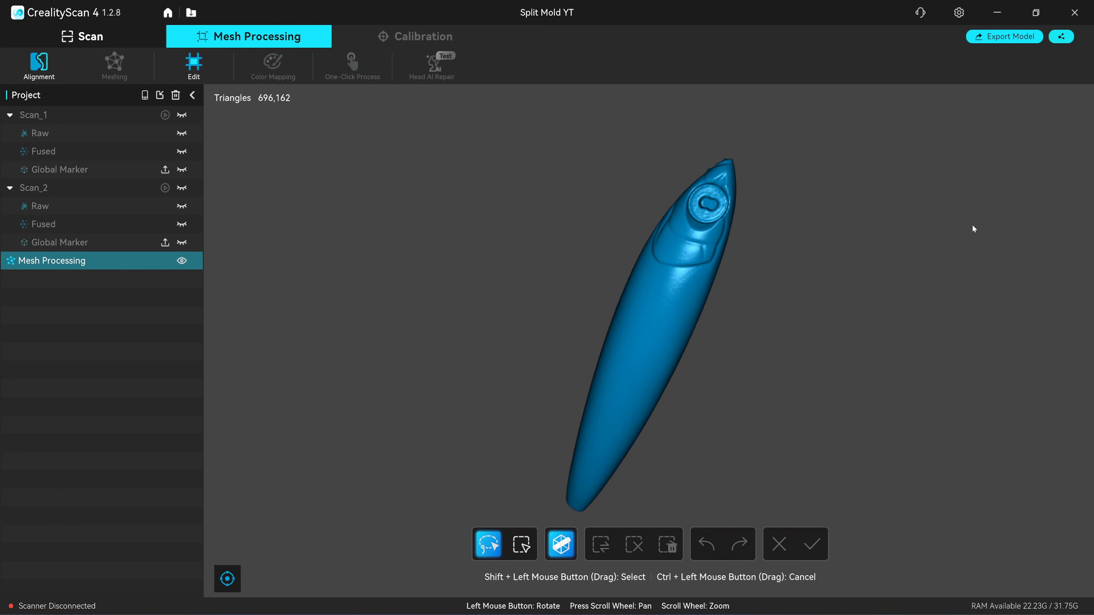
# Export the lure mesh as an OBJ file named Lure YT into the Split Mold YT folder
pyautogui.click(1005, 36)
pyautogui.click(431, 352)
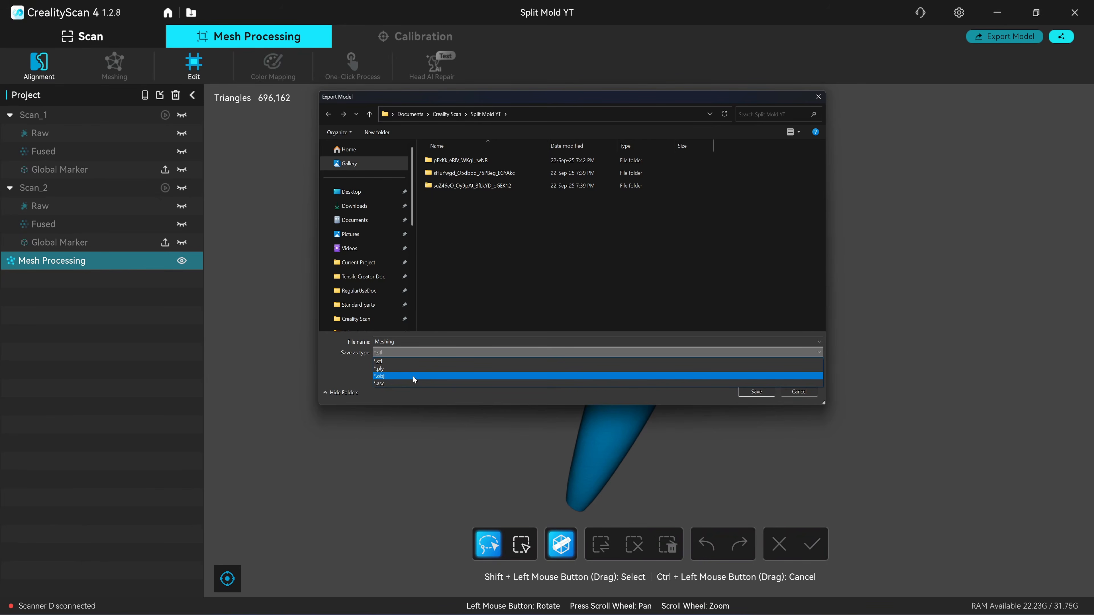
pyautogui.click(412, 375)
pyautogui.click(756, 391)
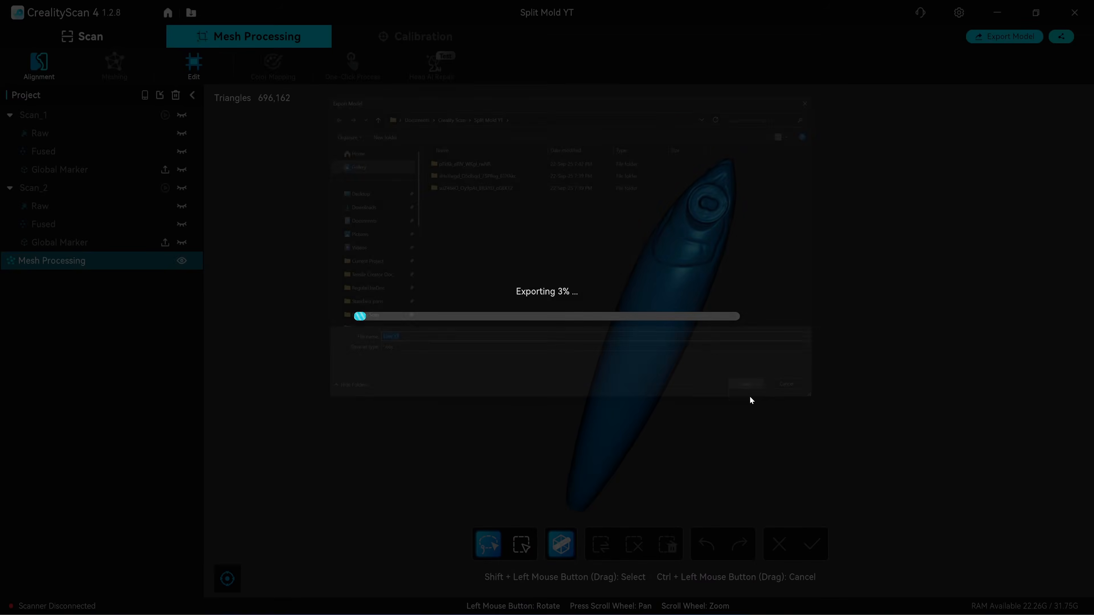
# Export the lure as an ASC point cloud named Lure YT into the Split Mold YT folder
pyautogui.click(1018, 6)
pyautogui.click(1004, 36)
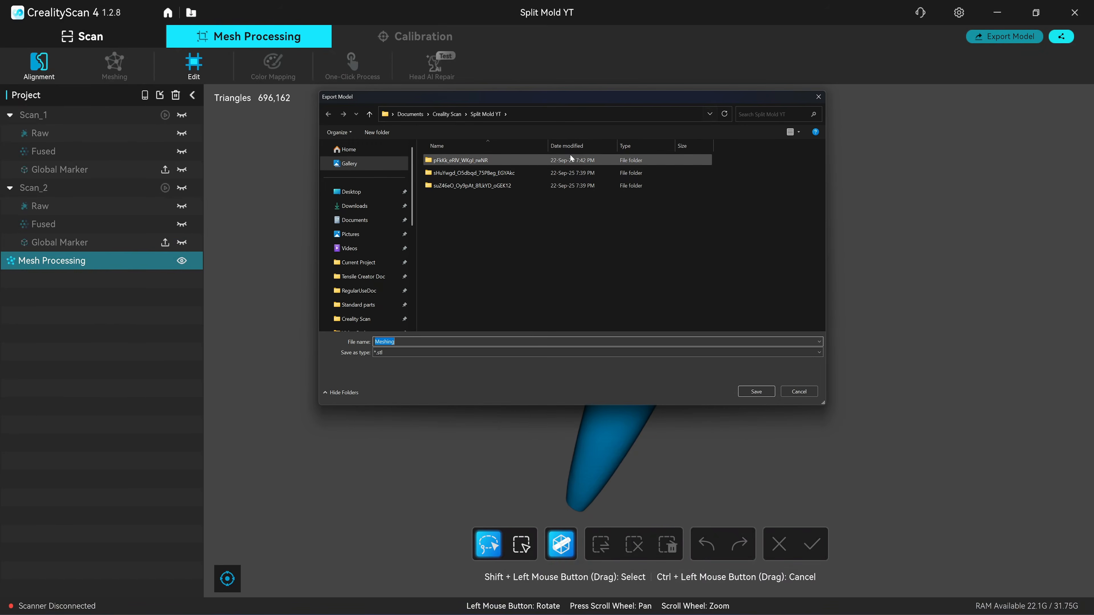
pyautogui.click(432, 352)
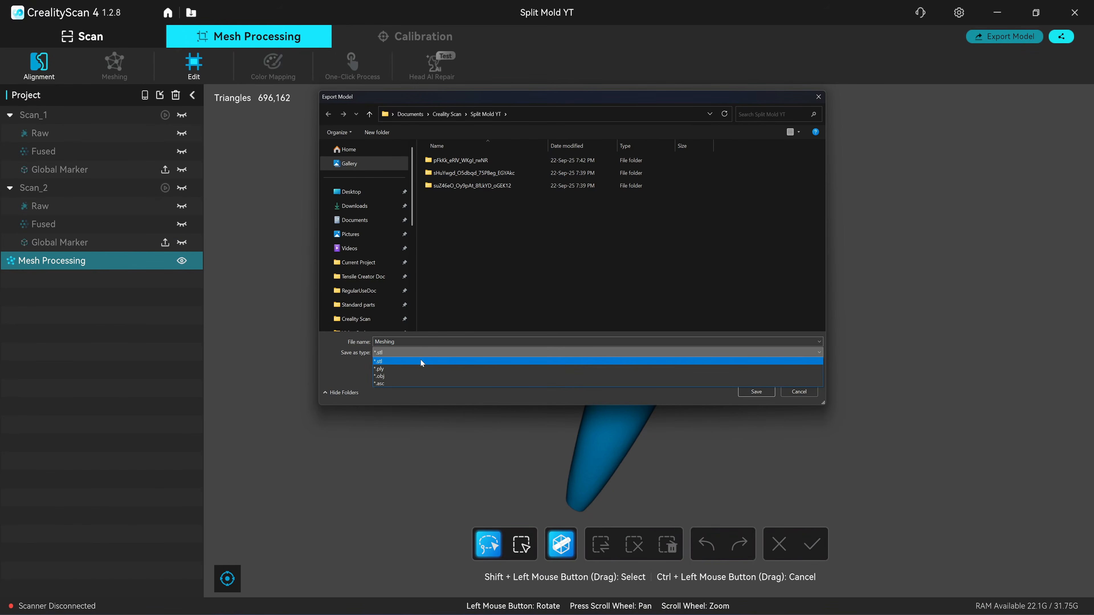
pyautogui.click(383, 383)
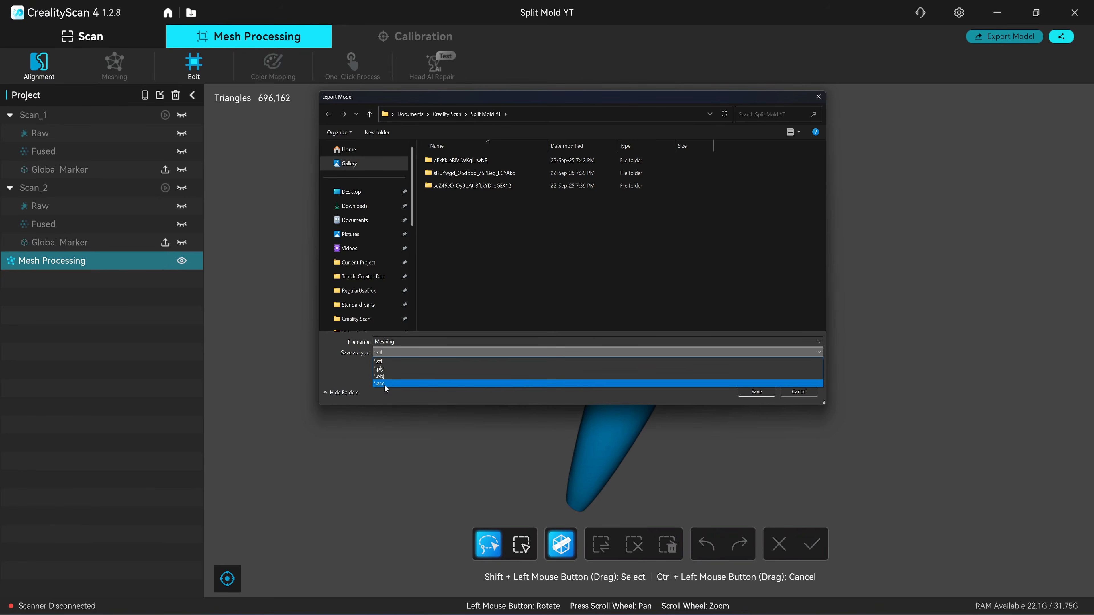
pyautogui.click(386, 385)
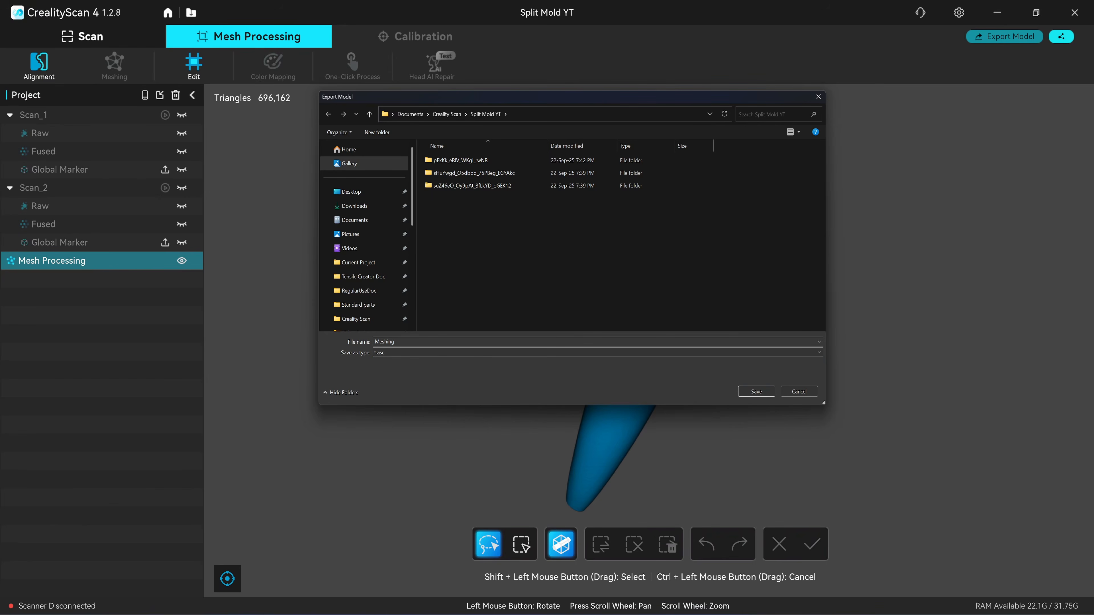
pyautogui.click(757, 392)
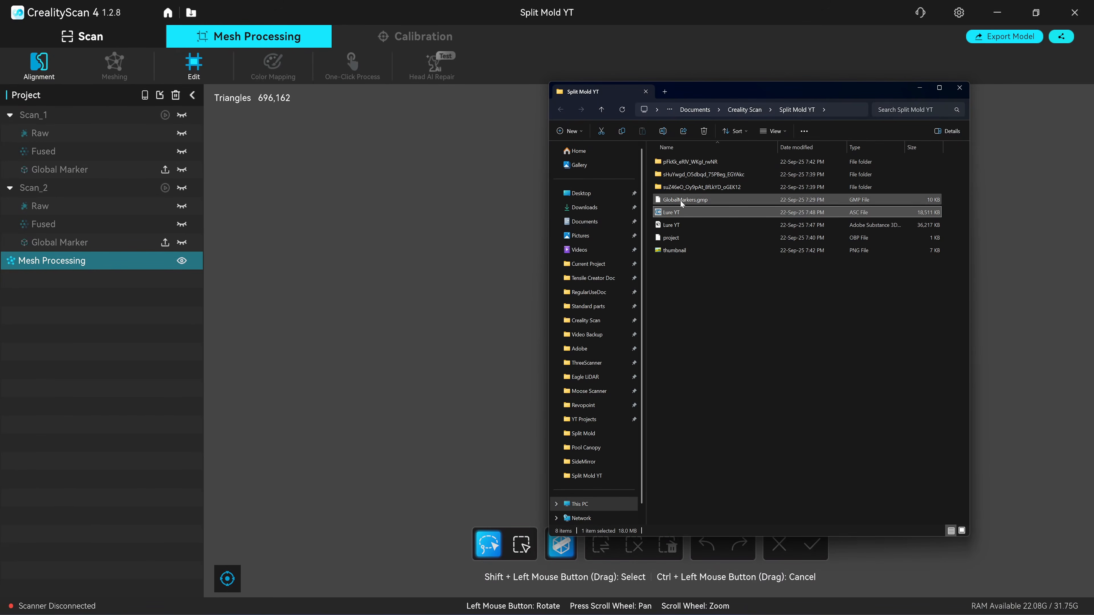
# Compare the sizes of the two exported Lure YT files and load the ASC point cloud into CloudCompare
pyautogui.click(675, 214)
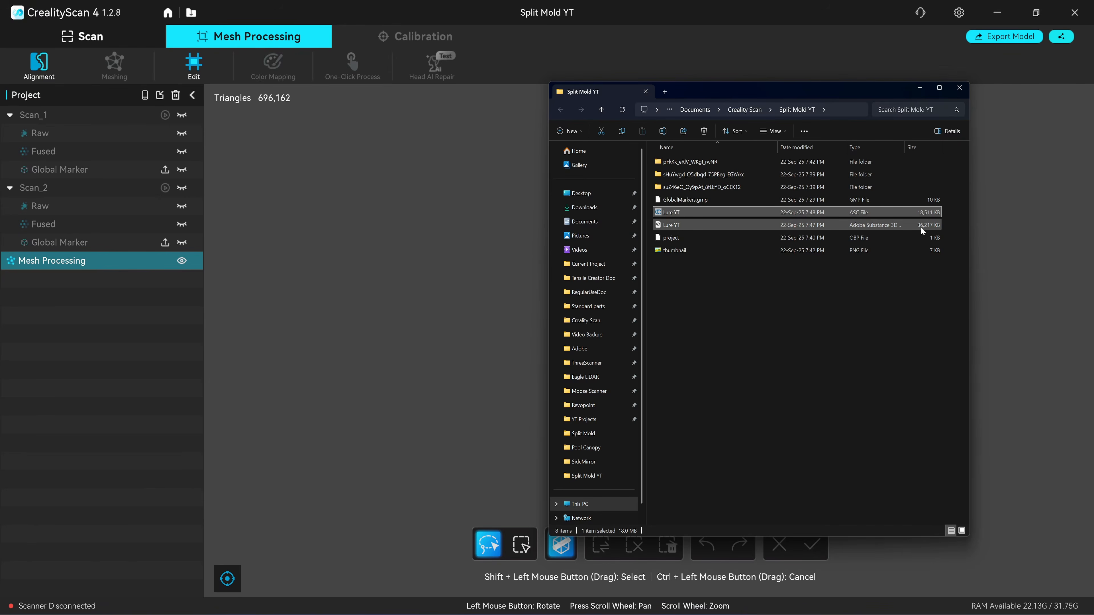
pyautogui.click(922, 212)
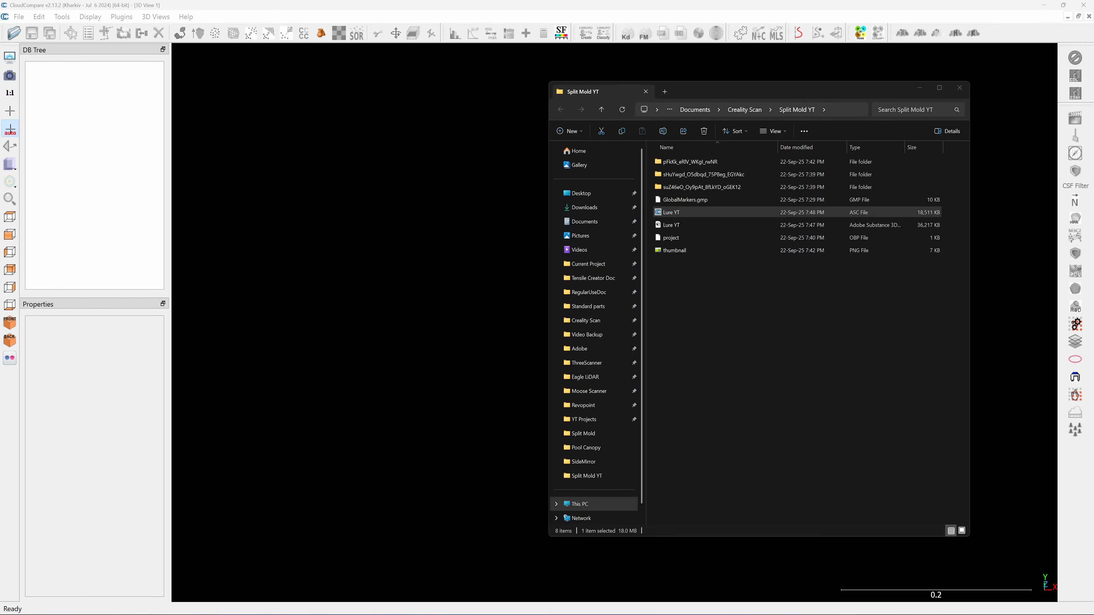
pyautogui.moveTo(666, 213); pyautogui.dragTo(467, 232)
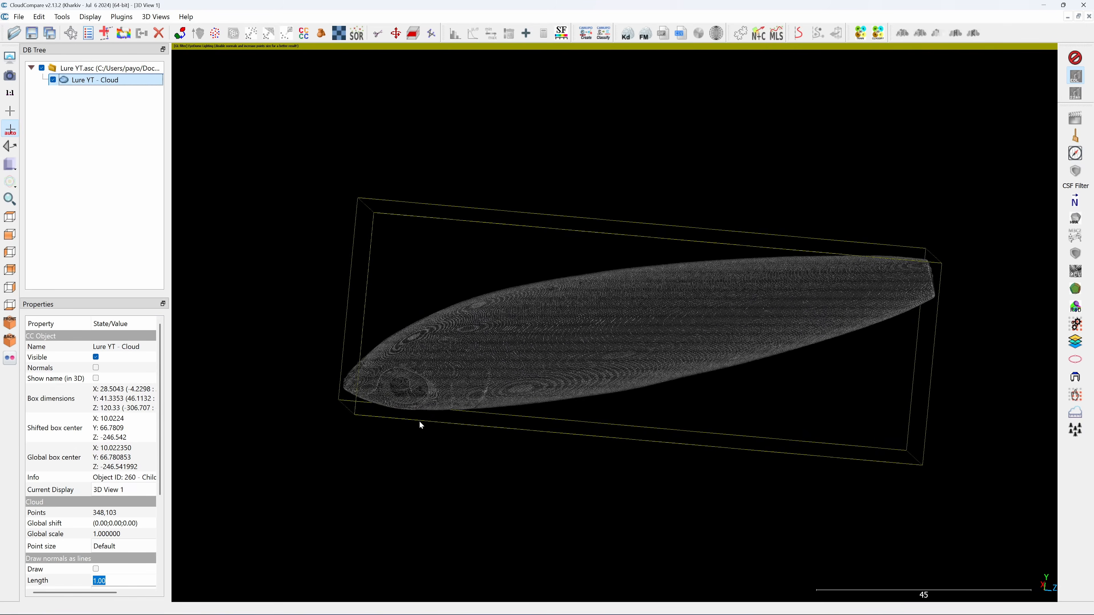
pyautogui.moveTo(419, 423); pyautogui.dragTo(599, 561)
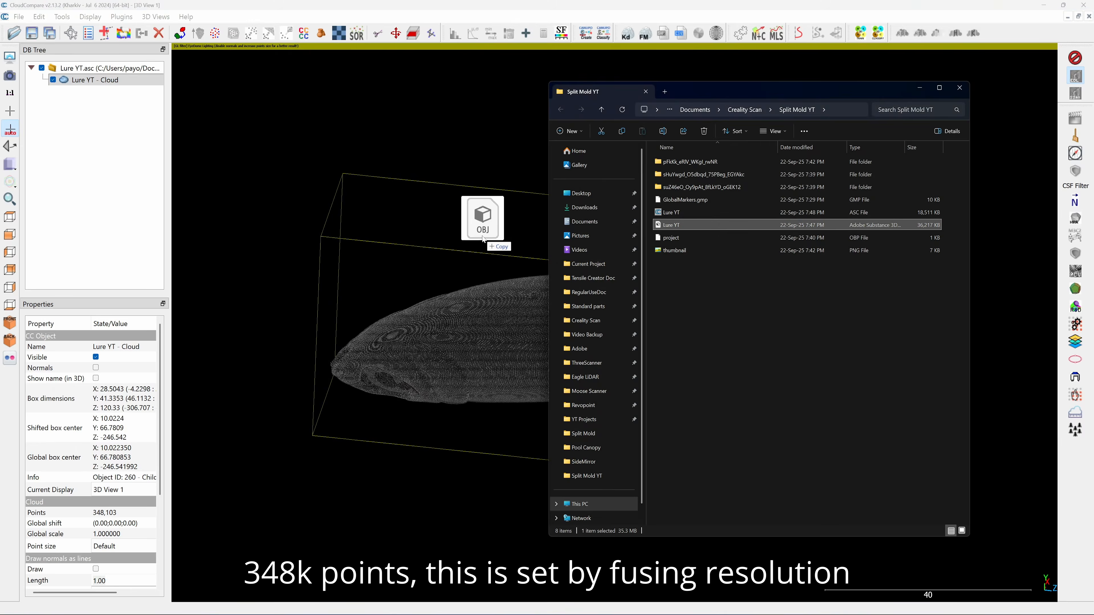
# Load the Lure YT OBJ mesh alongside the point cloud and inspect how the two match
pyautogui.moveTo(478, 289); pyautogui.dragTo(493, 171)
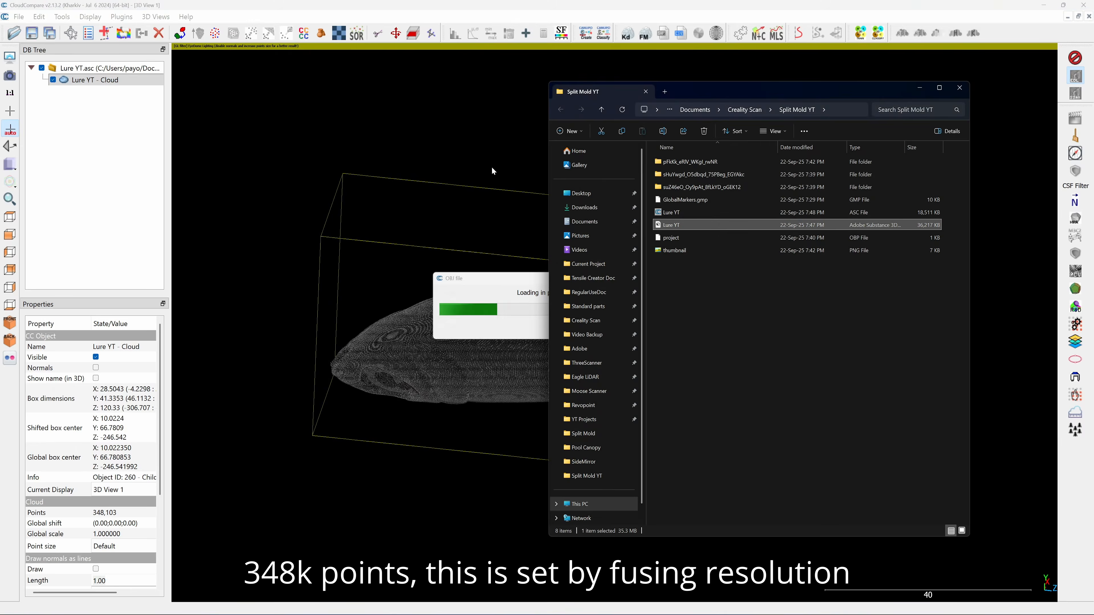
pyautogui.moveTo(653, 398); pyautogui.dragTo(593, 241)
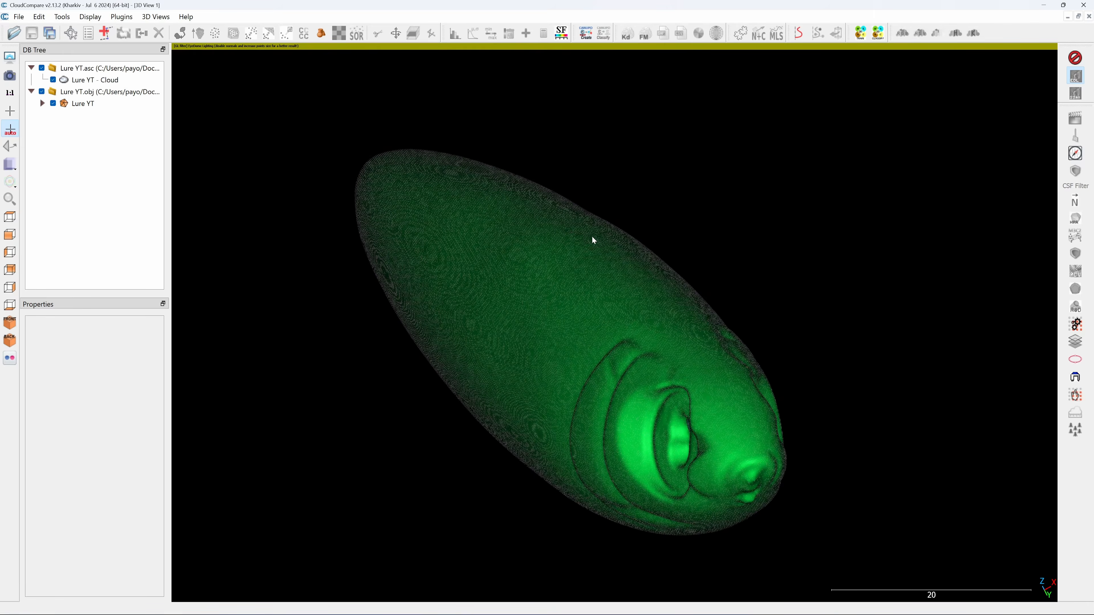
pyautogui.scroll(1, 593, 240)
pyautogui.moveTo(593, 240); pyautogui.dragTo(704, 108)
pyautogui.scroll(5, 743, 183)
pyautogui.scroll(-4, 705, 111)
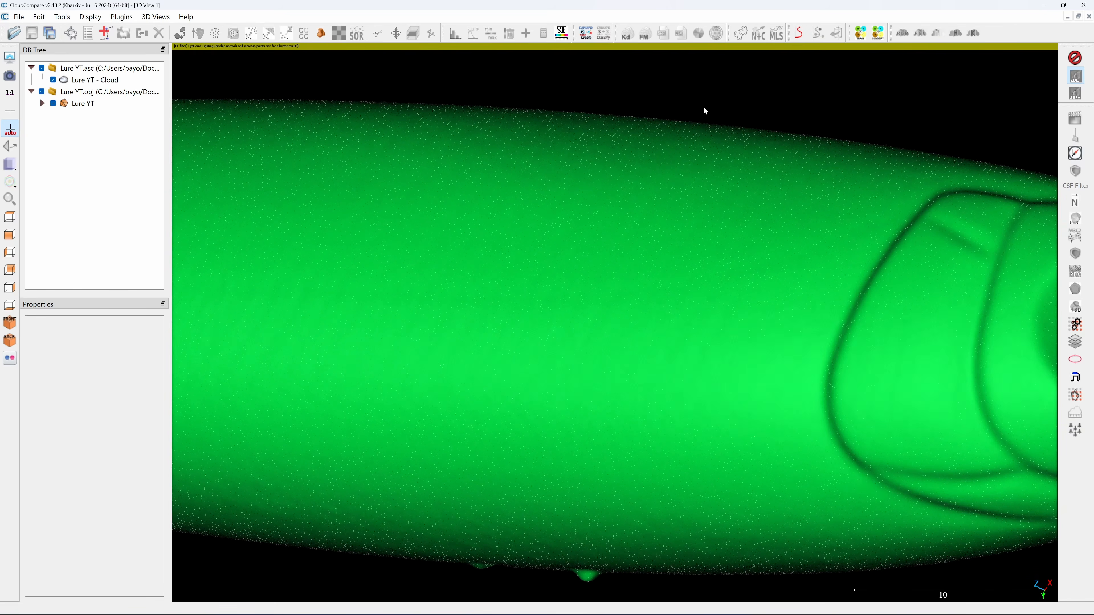
pyautogui.scroll(-5, 674, 115)
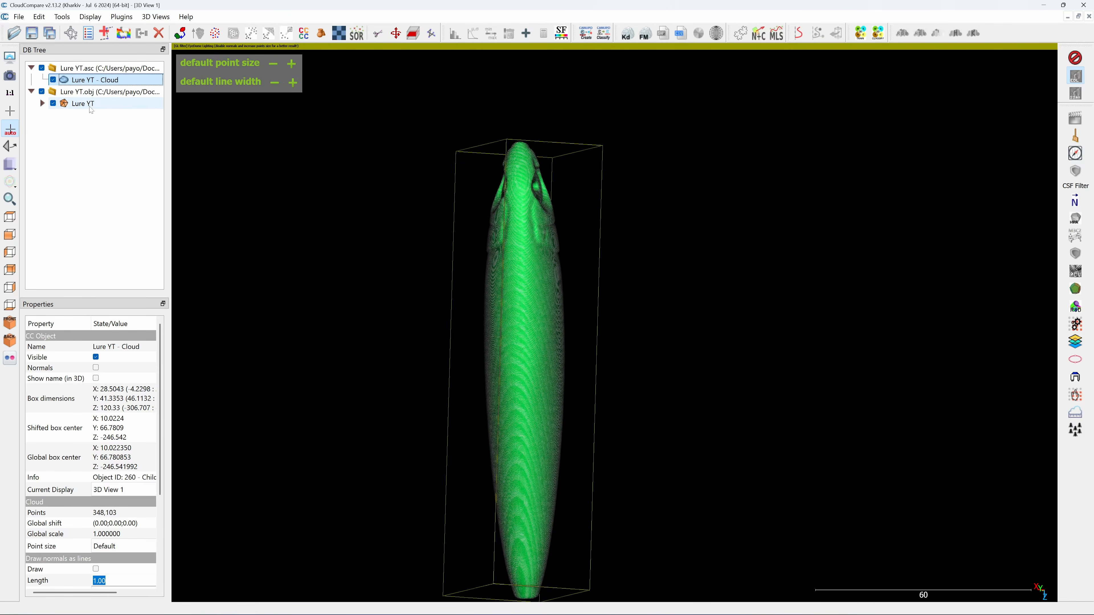
# Rotate and translate the Lure YT cloud and mesh together so the lure lies straight along the Z axis
pyautogui.keyDown('ctrl'); pyautogui.click(81, 106); pyautogui.keyUp('ctrl')
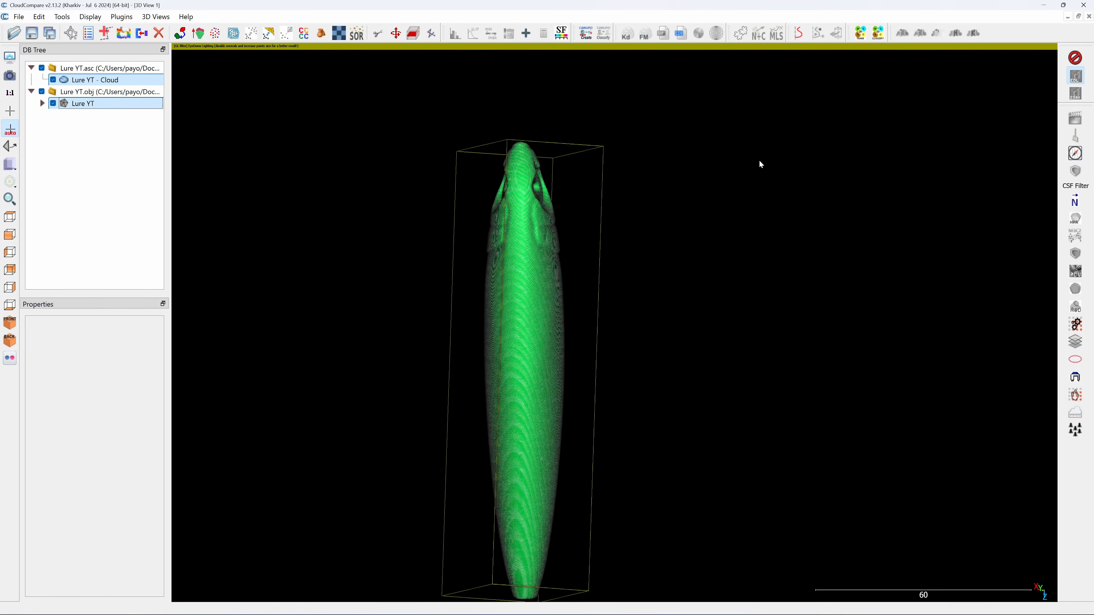
pyautogui.moveTo(760, 164)
pyautogui.mouseDown()
pyautogui.moveTo(487, 76)
pyautogui.moveTo(697, 168)
pyautogui.moveTo(655, 233)
pyautogui.moveTo(642, 186)
pyautogui.mouseUp()
pyautogui.click(396, 34)
pyautogui.moveTo(641, 186); pyautogui.dragTo(288, 222, button='right')
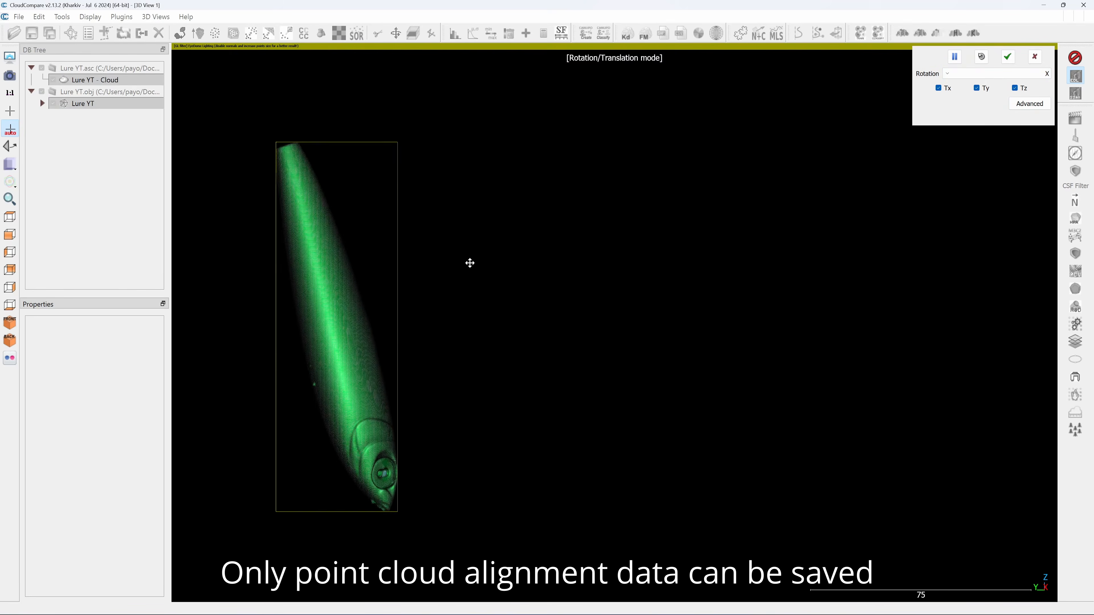
pyautogui.moveTo(469, 262); pyautogui.dragTo(475, 376)
pyautogui.moveTo(475, 376); pyautogui.dragTo(317, 379, button='right')
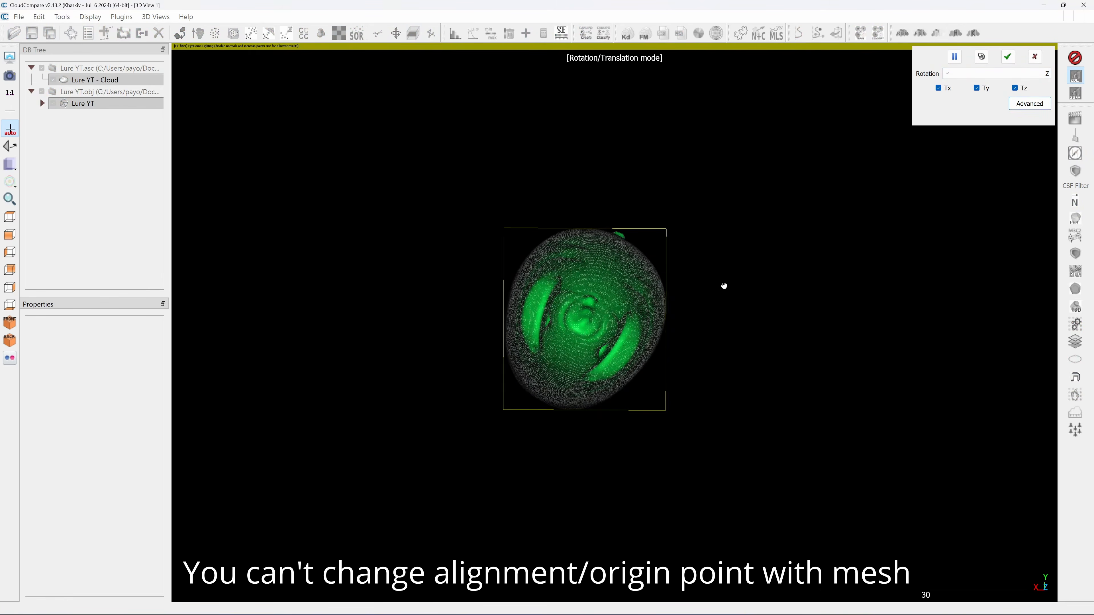
pyautogui.moveTo(723, 286); pyautogui.dragTo(589, 503)
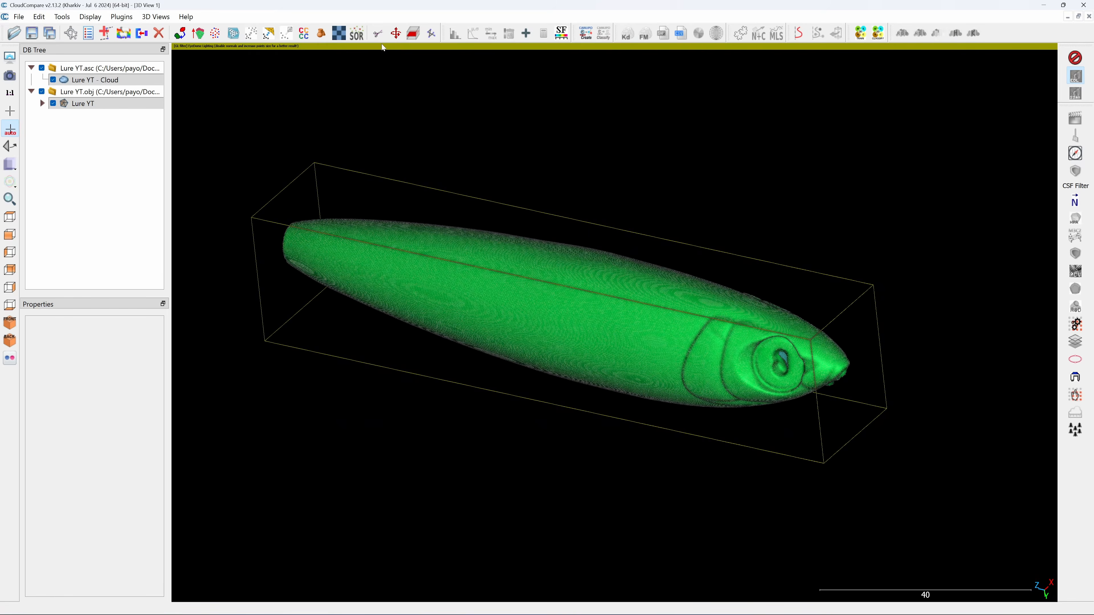
# Start a cross section of the aligned lure and set the box thickness along Z to 1
pyautogui.click(413, 33)
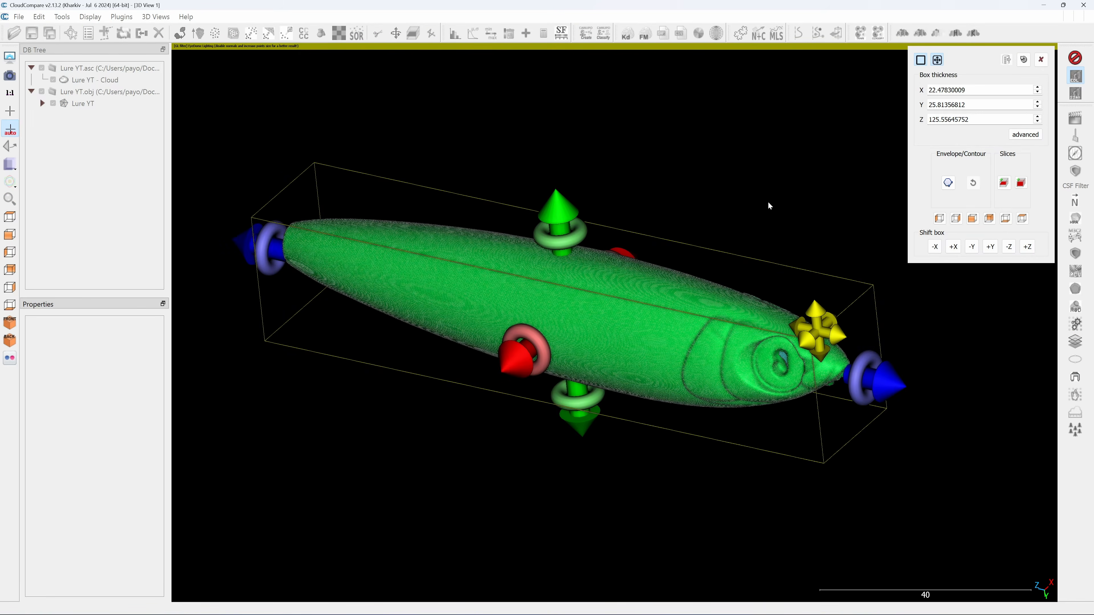
pyautogui.moveTo(901, 390); pyautogui.dragTo(601, 307)
pyautogui.moveTo(601, 308); pyautogui.dragTo(614, 308)
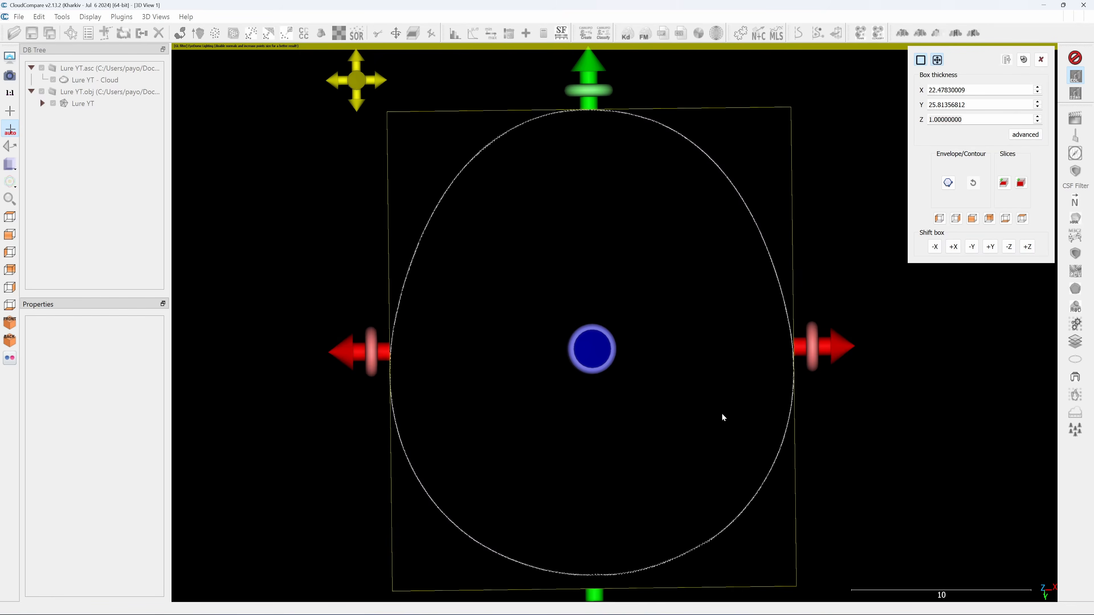
# Lower the default point size to 1 to compare the section outline, and raise it to 3
pyautogui.moveTo(231, 68)
pyautogui.click(268, 66)
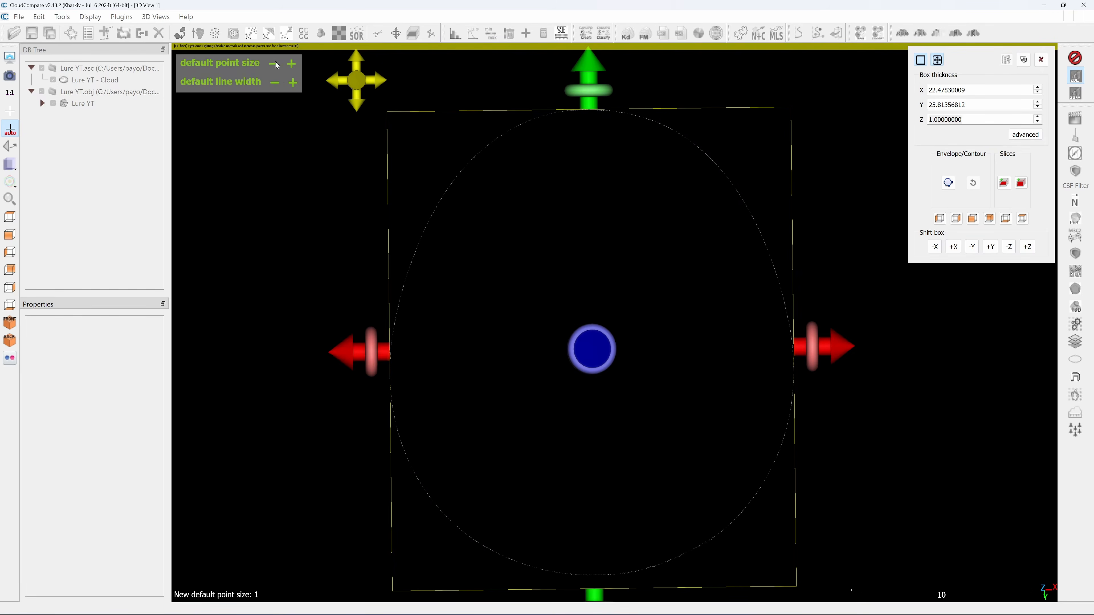
pyautogui.moveTo(276, 54)
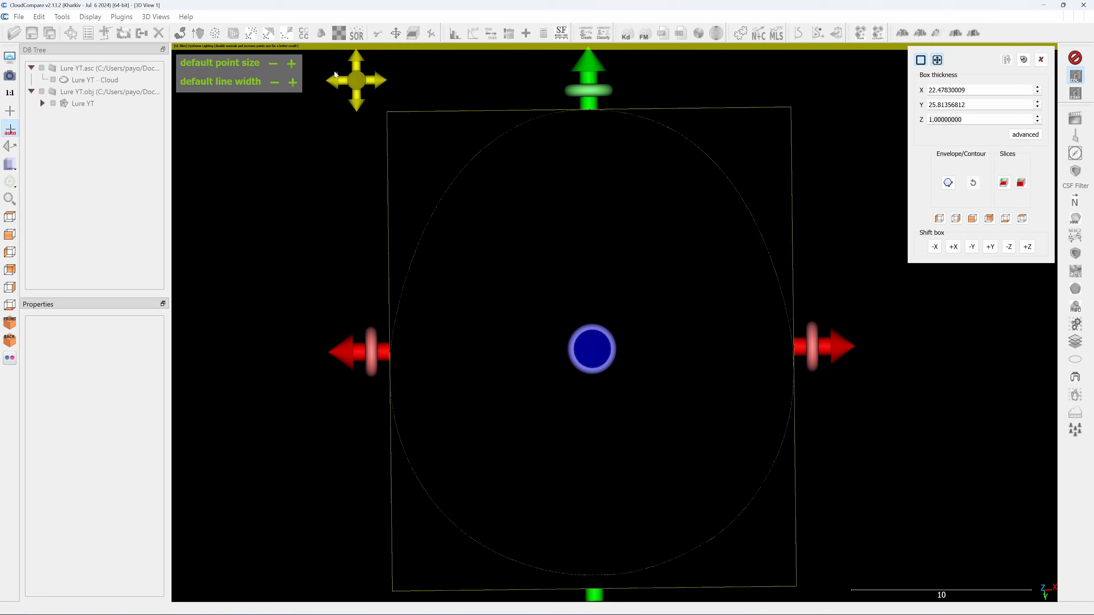
pyautogui.click(292, 64)
pyautogui.click(291, 64)
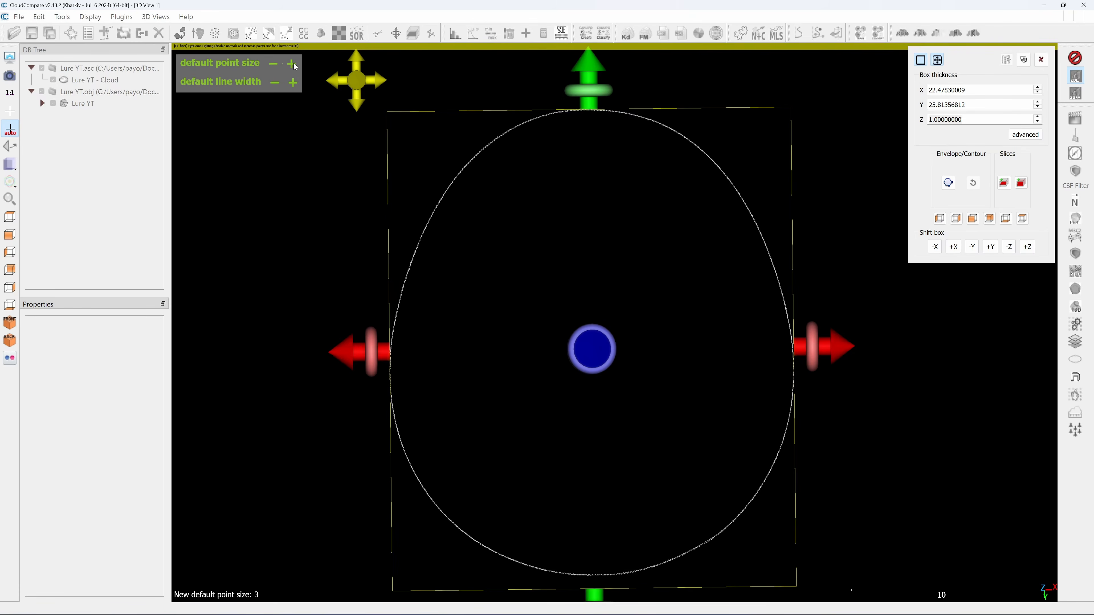
# Move the bounding-box center of both the Lure YT cloud and the Lure YT mesh to the origin
pyautogui.click(291, 64)
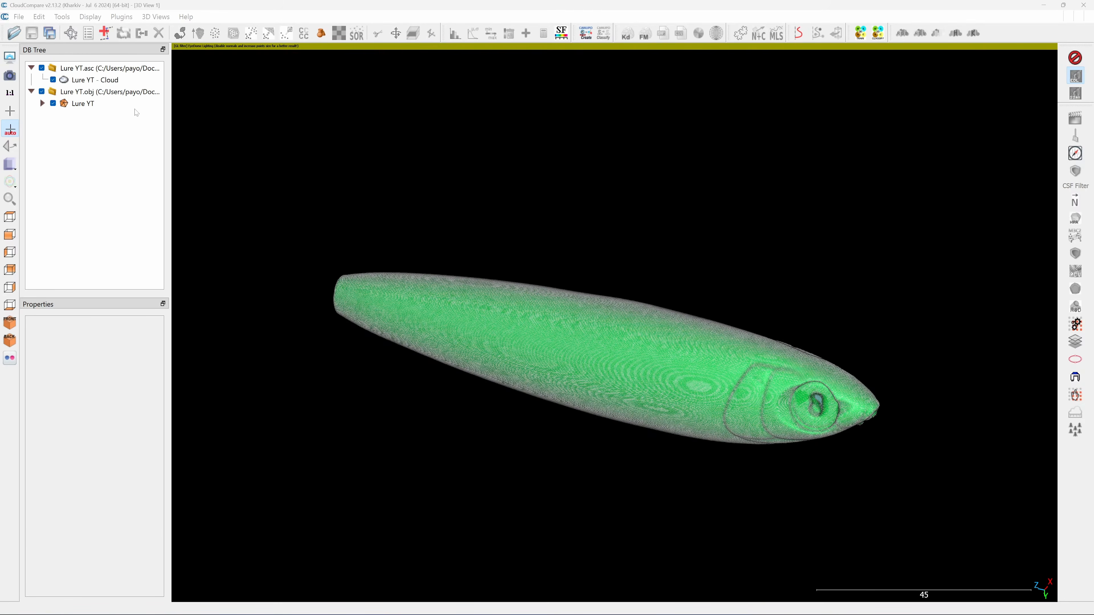
pyautogui.click(111, 82)
pyautogui.keyDown('ctrl'); pyautogui.click(90, 104); pyautogui.keyUp('ctrl')
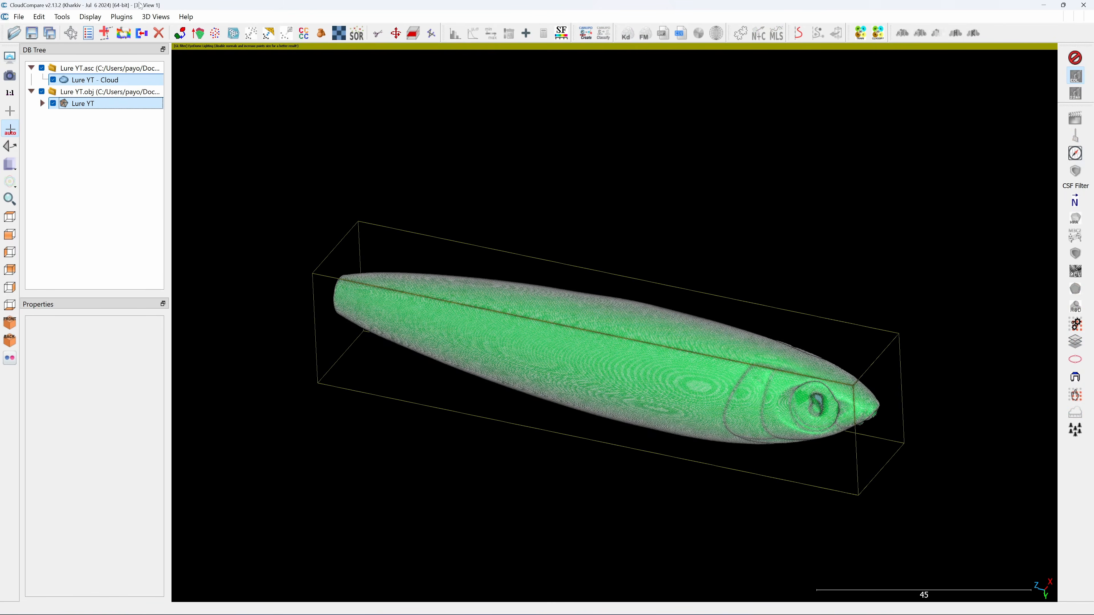
pyautogui.click(61, 16)
pyautogui.moveTo(86, 54)
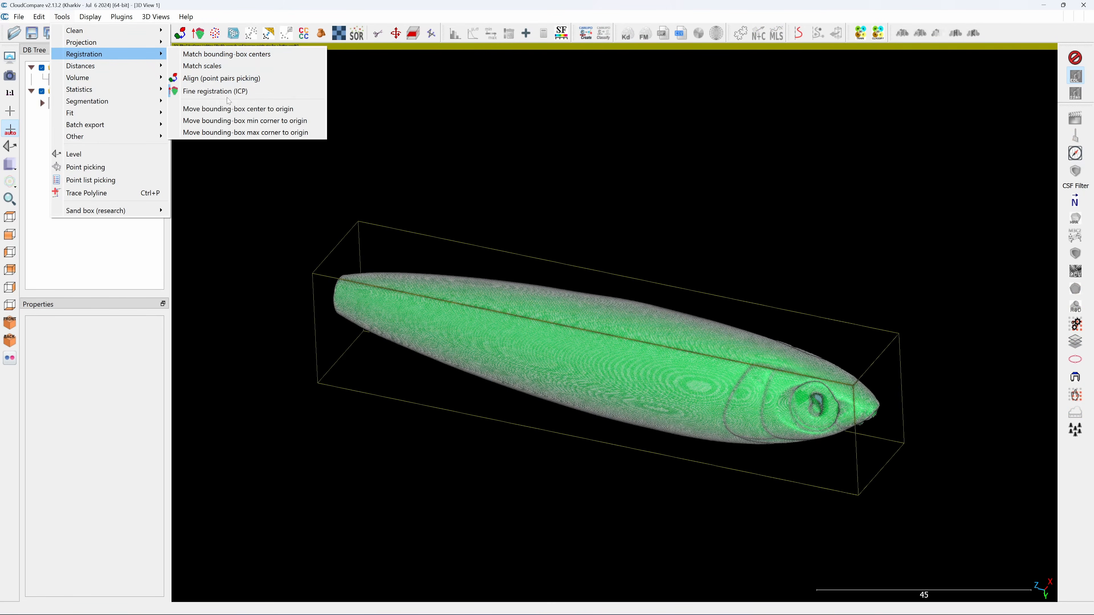
pyautogui.click(238, 108)
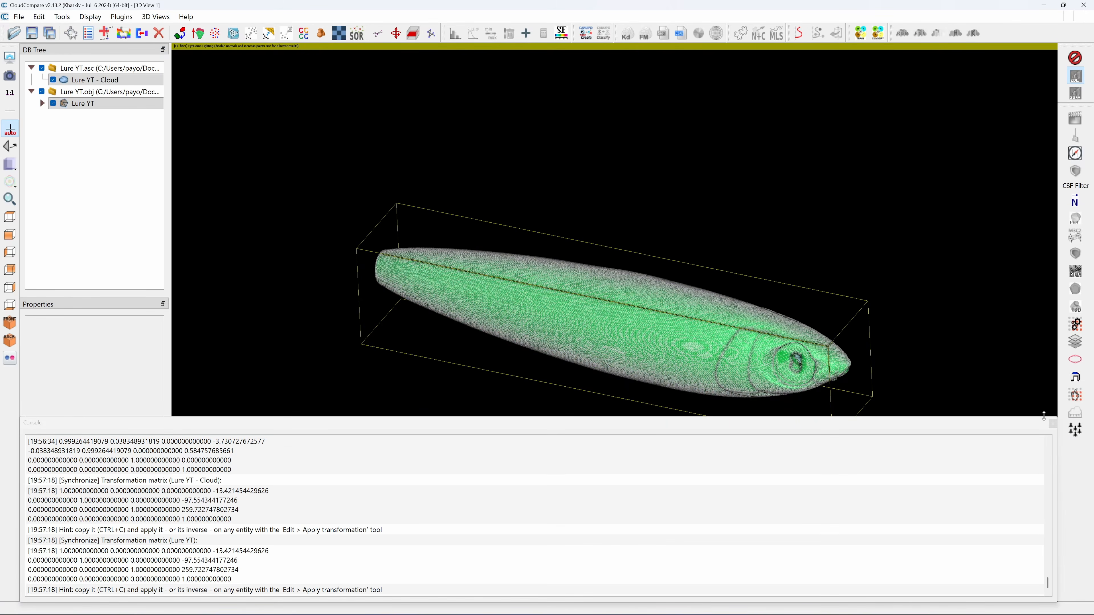
pyautogui.click(1053, 424)
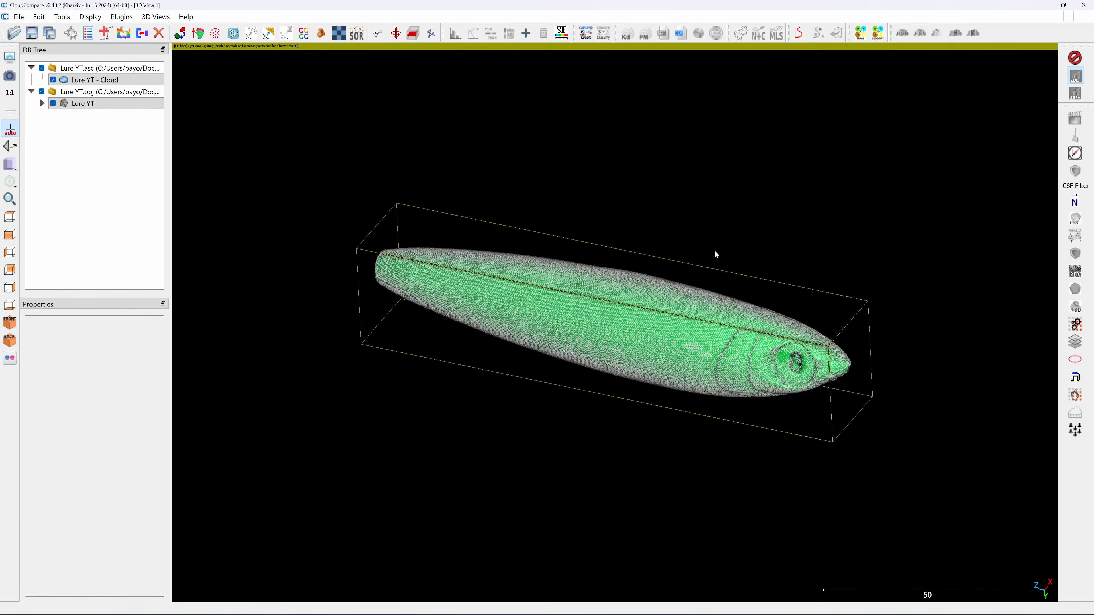
# Save the re-centred point cloud as a LAS file named Lure YT - Cloud
pyautogui.click(93, 80)
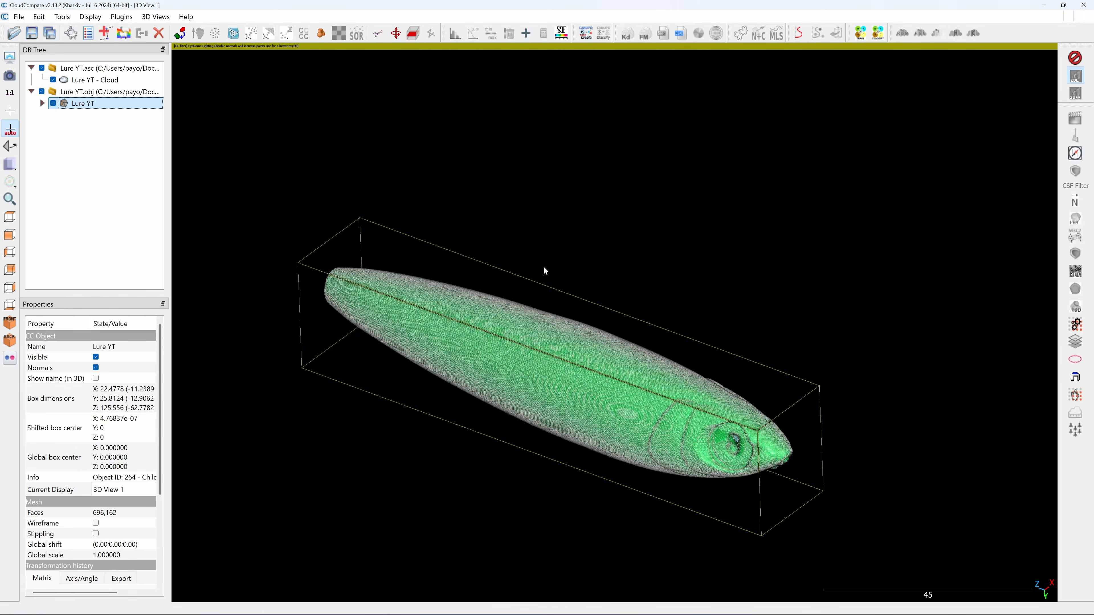
pyautogui.moveTo(547, 271); pyautogui.dragTo(579, 208)
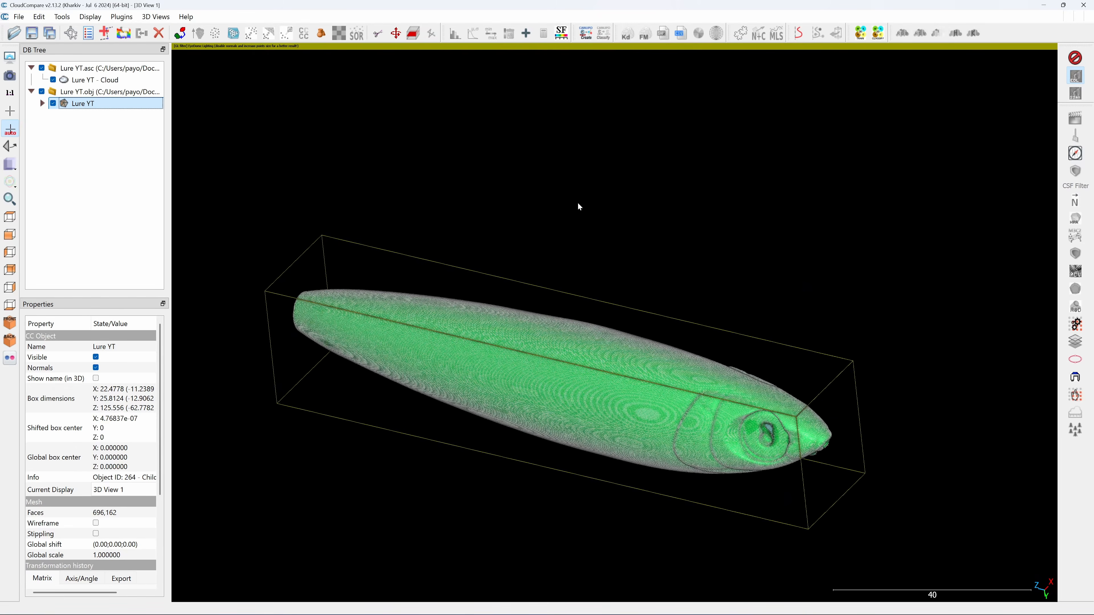
pyautogui.click(95, 79)
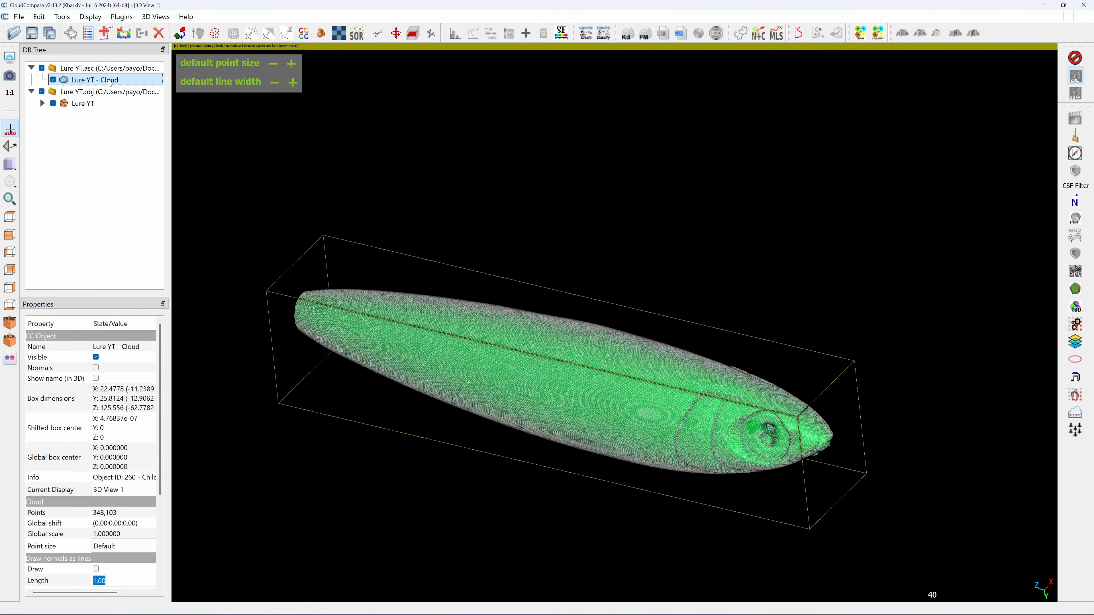
pyautogui.hotkey('ctrl', 's')
pyautogui.click(811, 399)
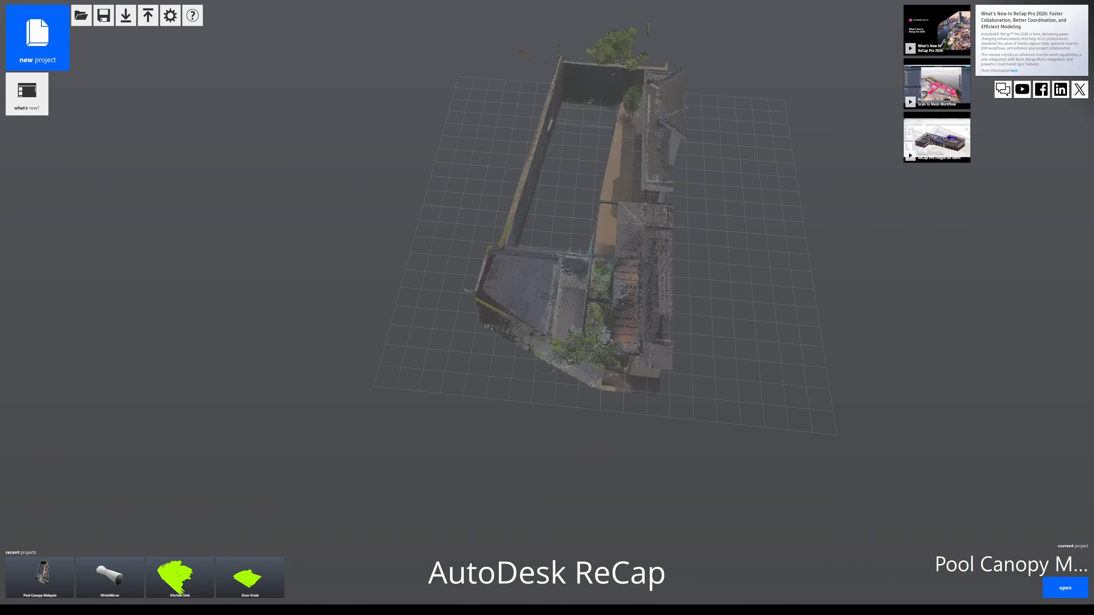
# Switch to Autodesk ReCap and import the Lure YT - Cloud LAS file into a new point cloud project named Lure YT Cloud
pyautogui.click(37, 38)
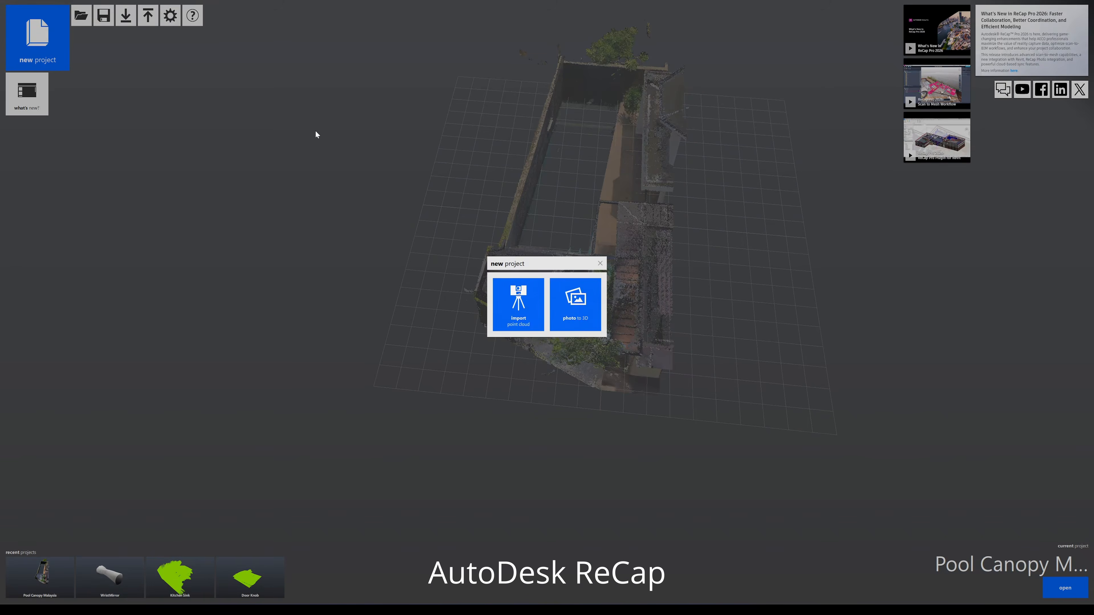
pyautogui.click(515, 298)
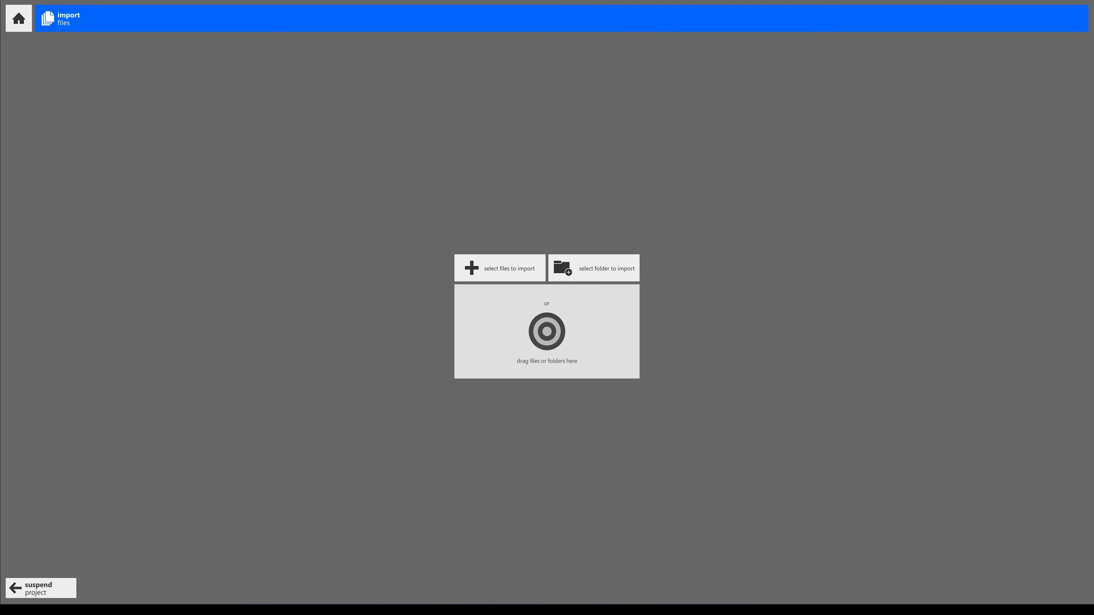
pyautogui.click(578, 610)
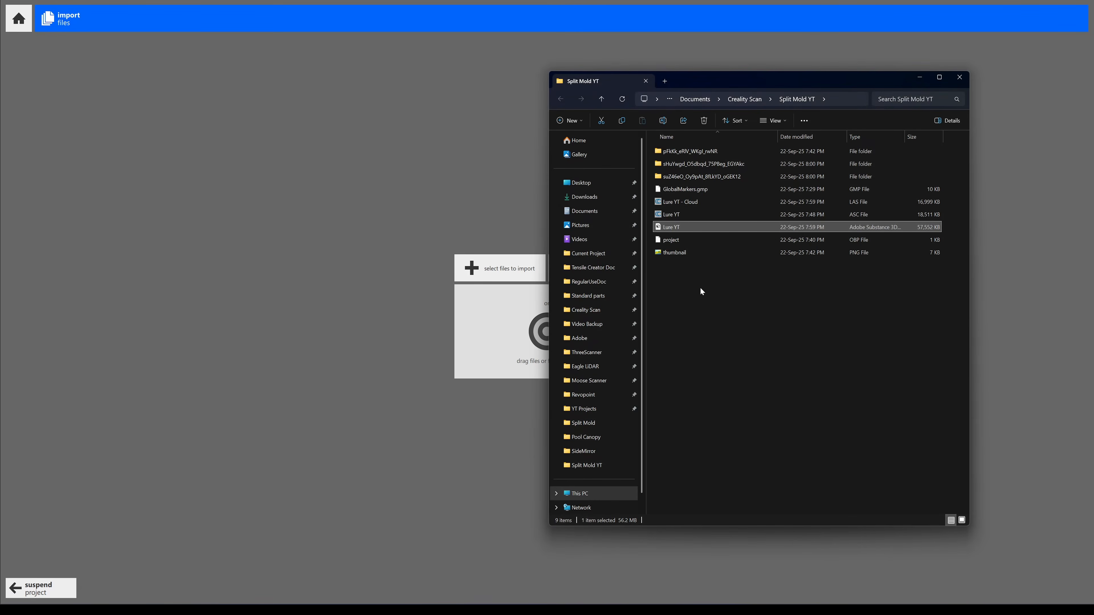
pyautogui.click(663, 202)
pyautogui.moveTo(692, 84); pyautogui.dragTo(818, 84)
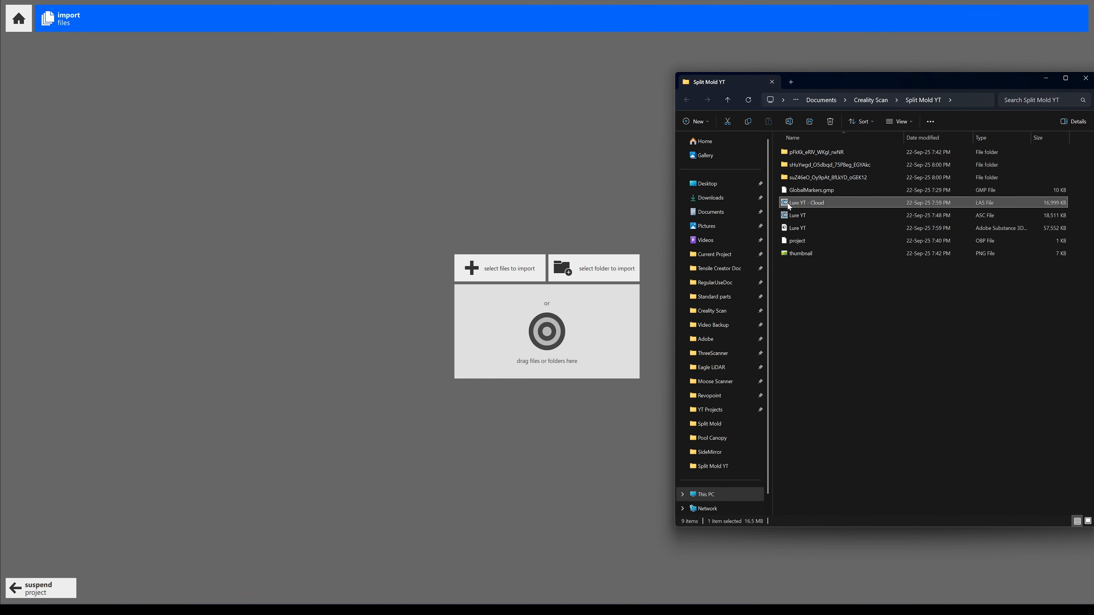
pyautogui.moveTo(788, 206); pyautogui.dragTo(547, 332)
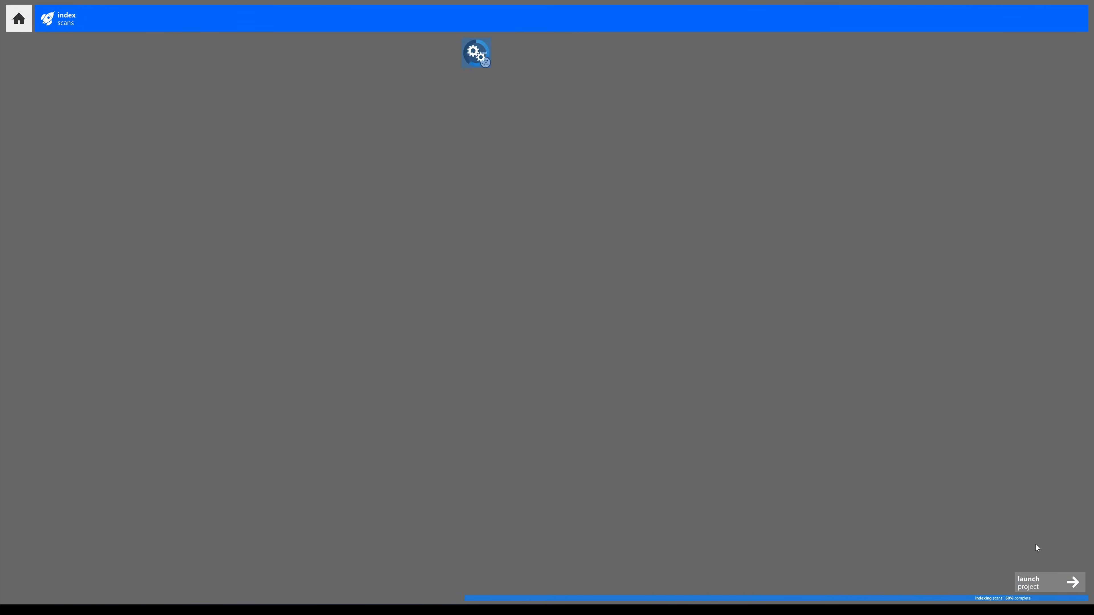
pyautogui.click(1038, 583)
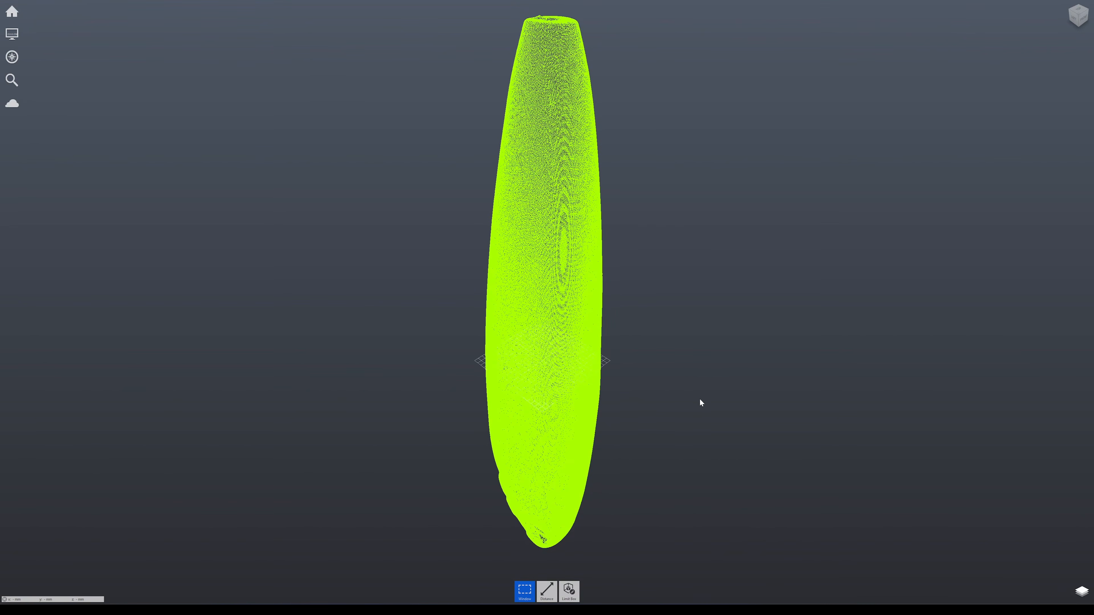
# Examine the imported lure point cloud from several sides
pyautogui.moveTo(698, 402); pyautogui.dragTo(638, 408)
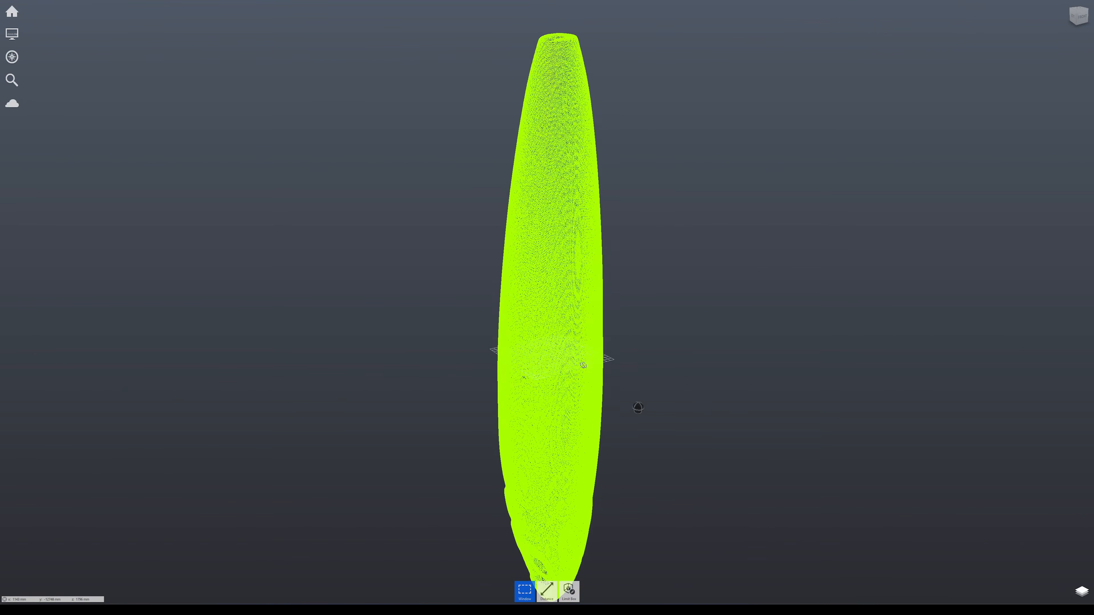
pyautogui.moveTo(583, 366); pyautogui.dragTo(551, 366)
pyautogui.moveTo(695, 372); pyautogui.dragTo(440, 364)
pyautogui.moveTo(745, 373); pyautogui.dragTo(815, 381)
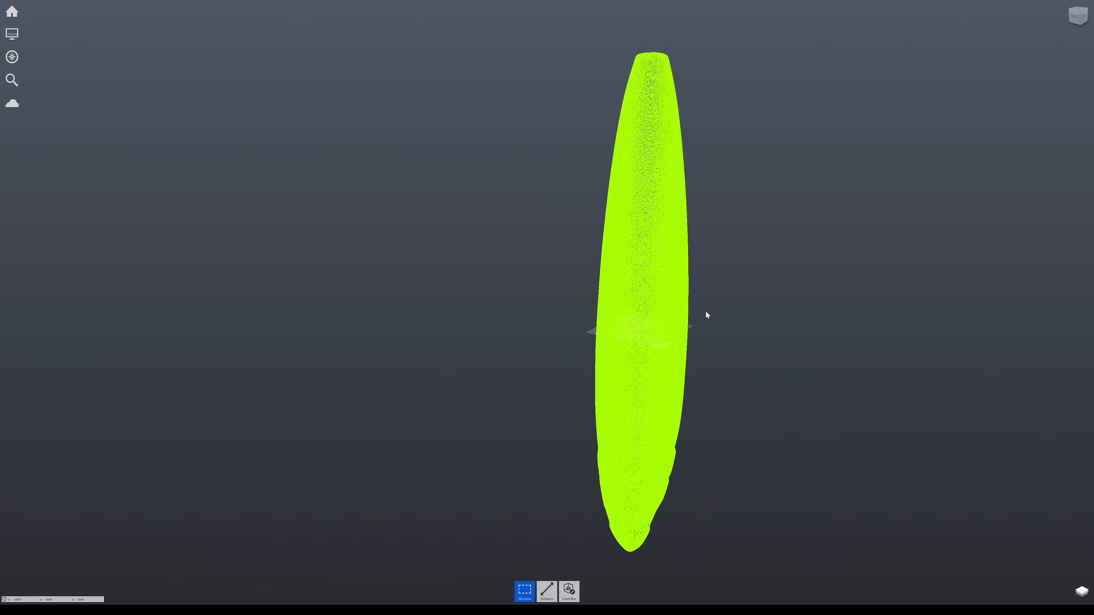
pyautogui.moveTo(13, 16)
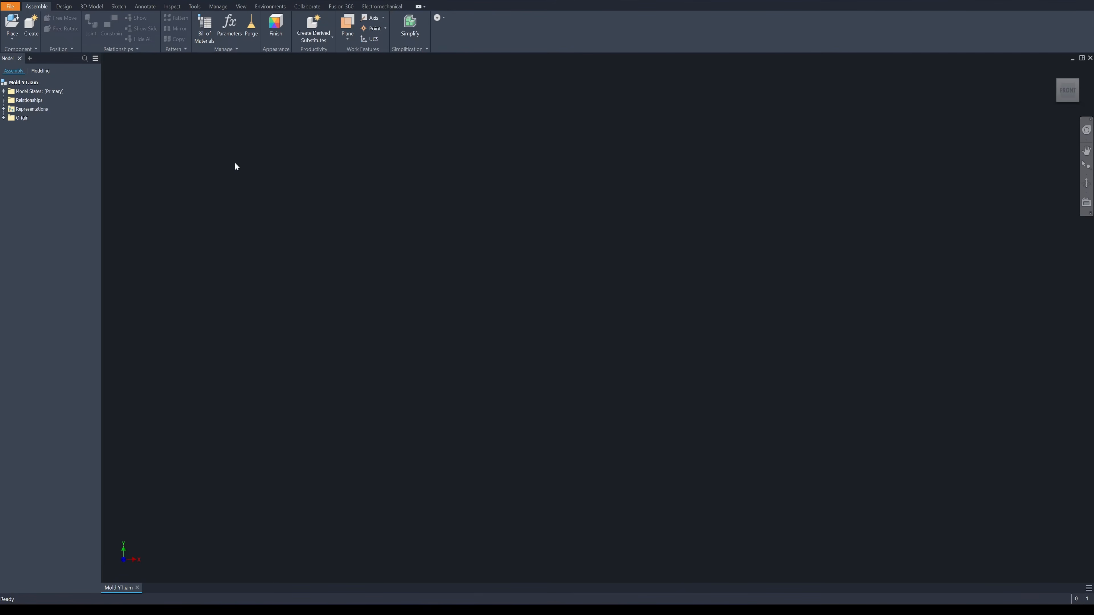
# Switch to Autodesk Inventor and choose the Lure YT Cloud ReCap project as the point cloud to attach to the Mold YT assembly
pyautogui.click(24, 84)
pyautogui.click(24, 84)
pyautogui.click(218, 6)
pyautogui.click(264, 36)
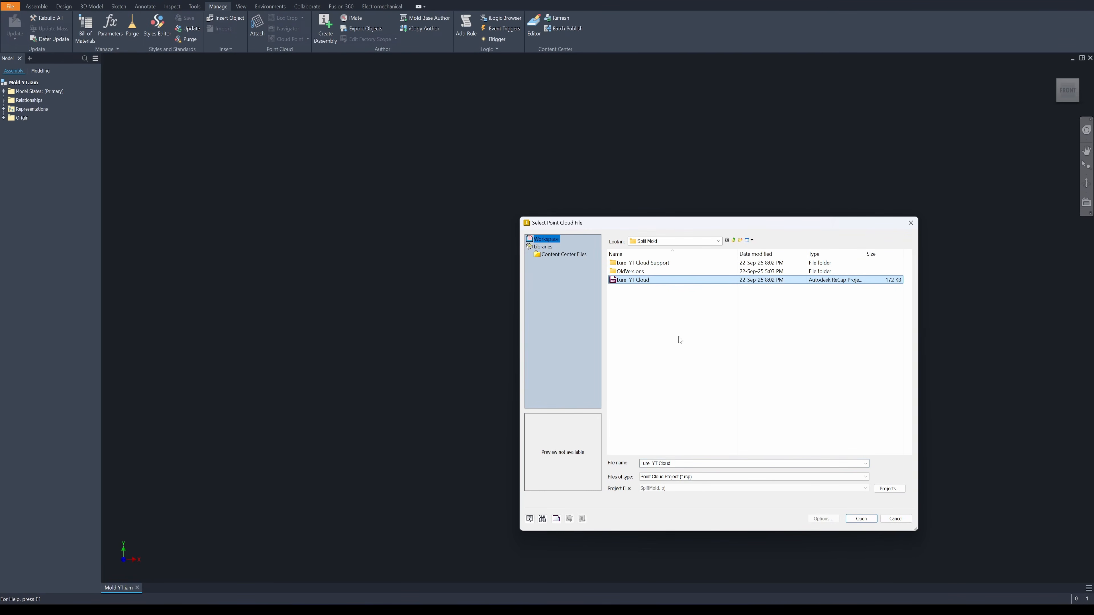
pyautogui.click(624, 282)
pyautogui.click(620, 280)
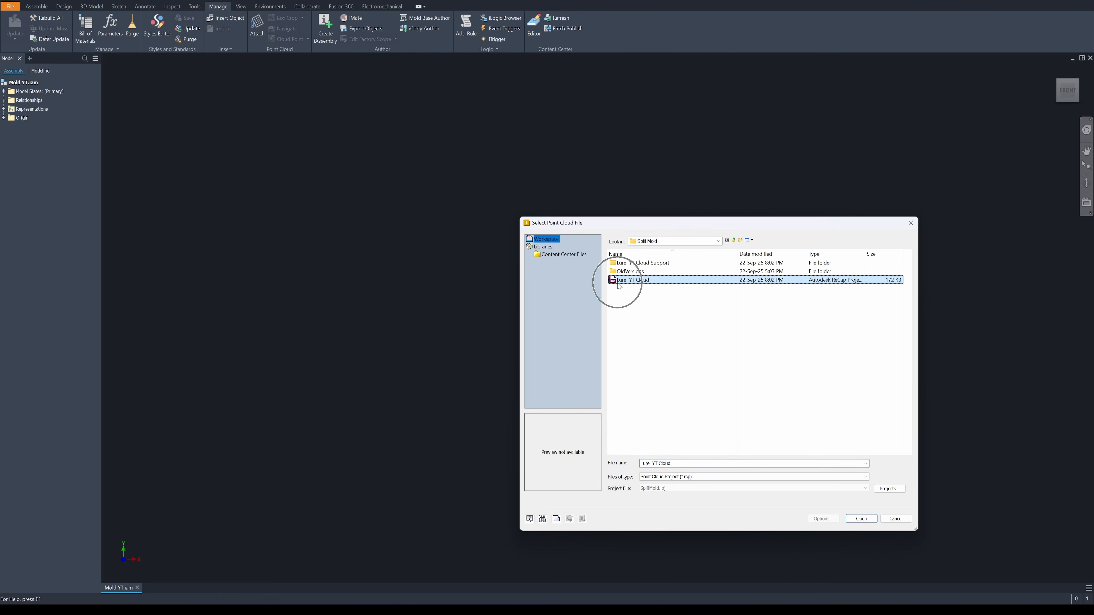
pyautogui.click(862, 519)
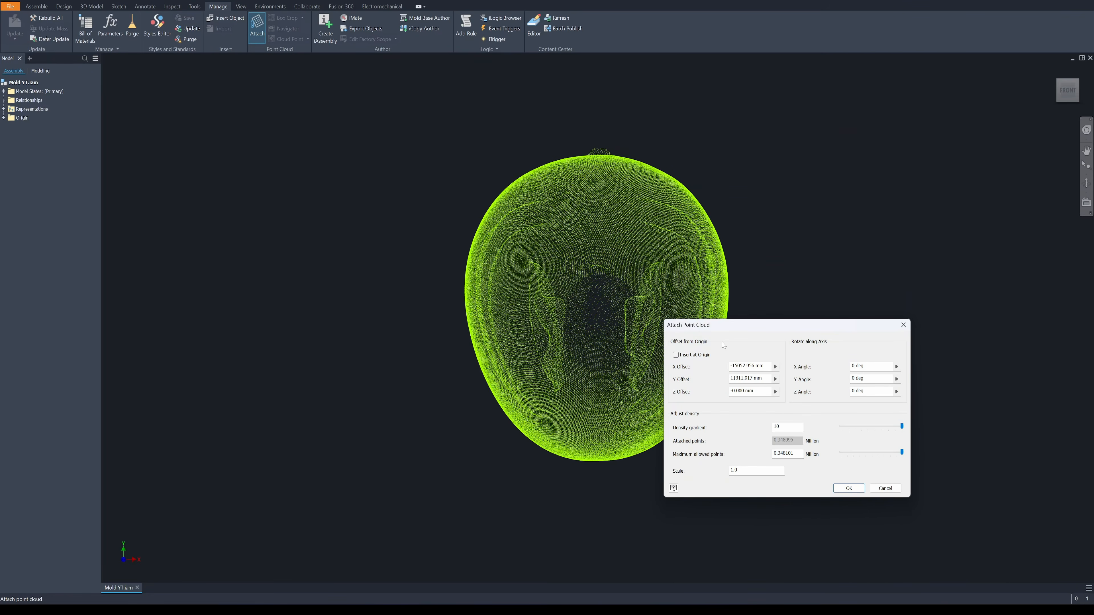
# Attach the point cloud at the assembly's origin with a scale of .001
pyautogui.moveTo(749, 471); pyautogui.dragTo(700, 476)
pyautogui.write('.001')
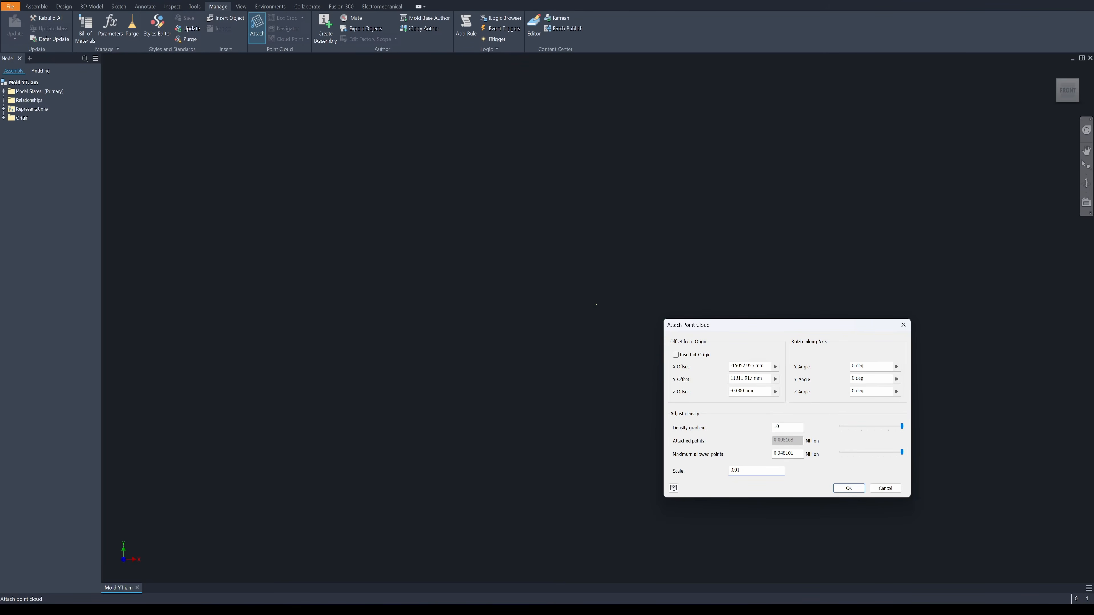
pyautogui.click(676, 355)
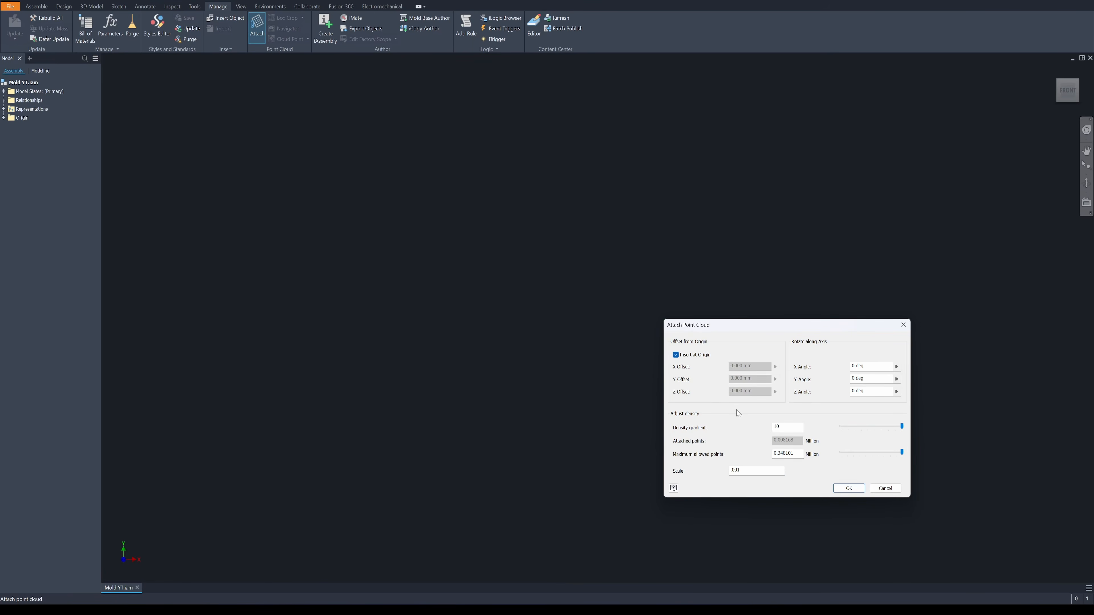
pyautogui.click(848, 488)
pyautogui.press('Home')
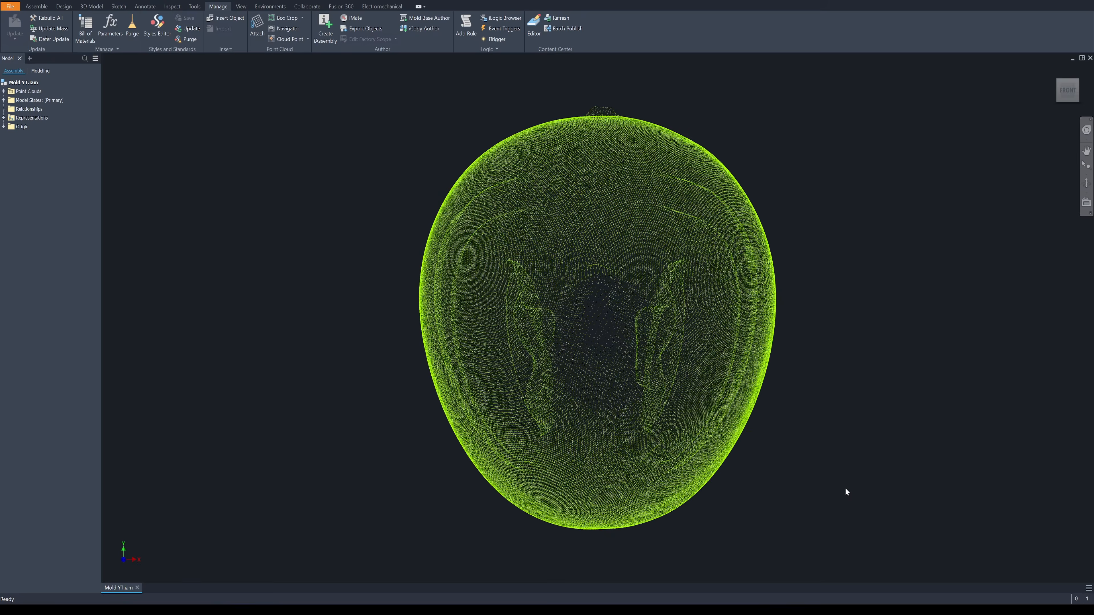
# Show the origin planes to check how the lure point cloud is centred, keeping only the XY plane displayed
pyautogui.keyDown('shift'); pyautogui.moveTo(829, 422); pyautogui.dragTo(732, 329, button='middle'); pyautogui.keyUp('shift')
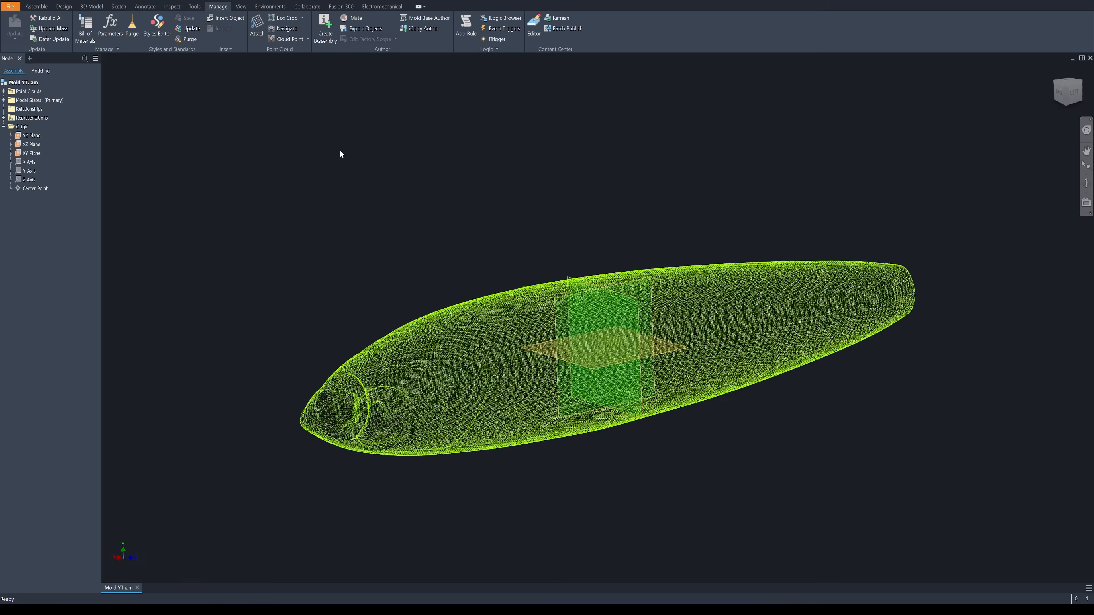
pyautogui.keyDown('shift'); pyautogui.moveTo(340, 151); pyautogui.dragTo(1051, 87, button='middle'); pyautogui.keyUp('shift')
pyautogui.click(1067, 92)
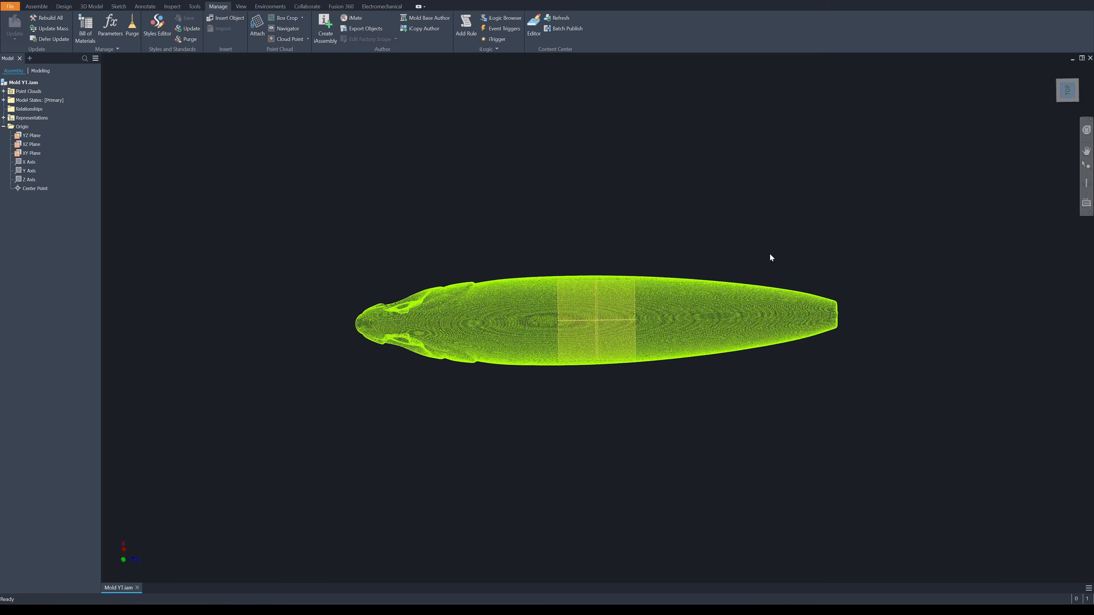
pyautogui.scroll(5, 617, 329)
pyautogui.scroll(-3, 617, 332)
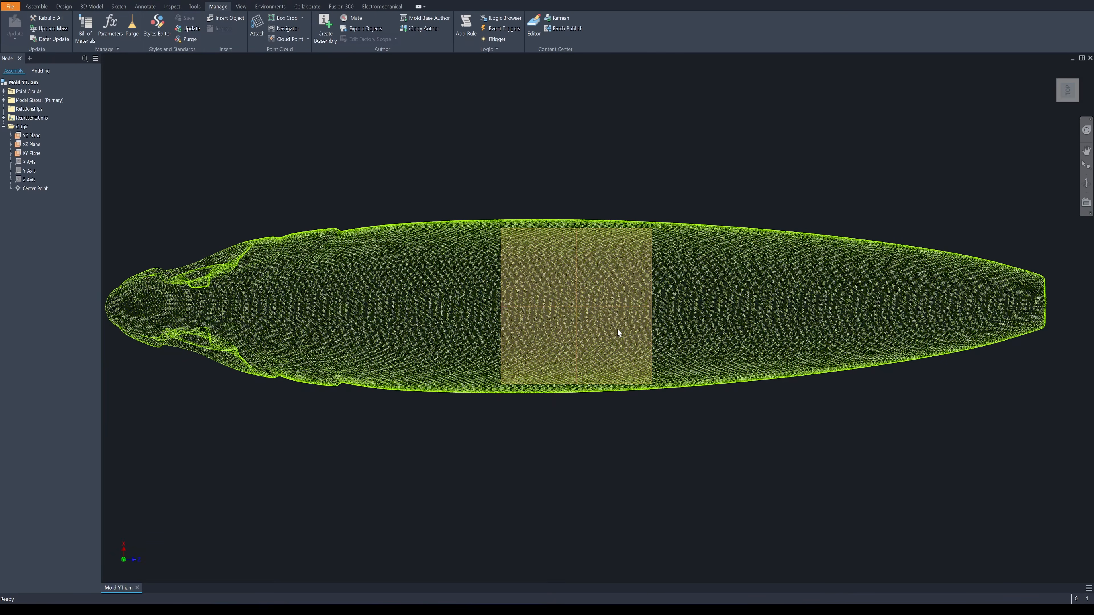
pyautogui.scroll(3, 618, 330)
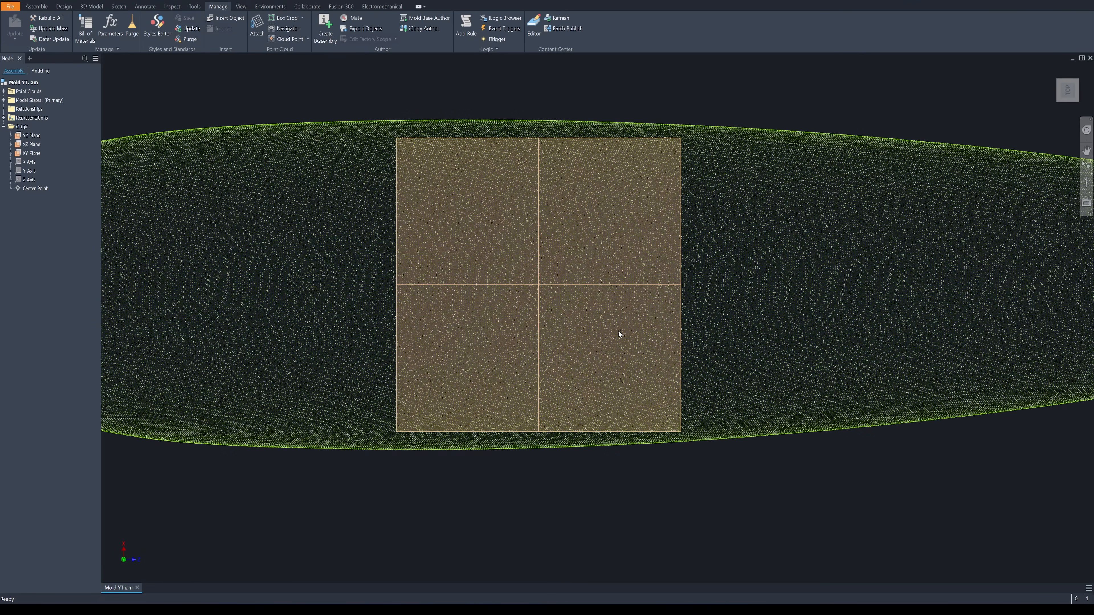
pyautogui.scroll(-5, 618, 330)
pyautogui.press('F6')
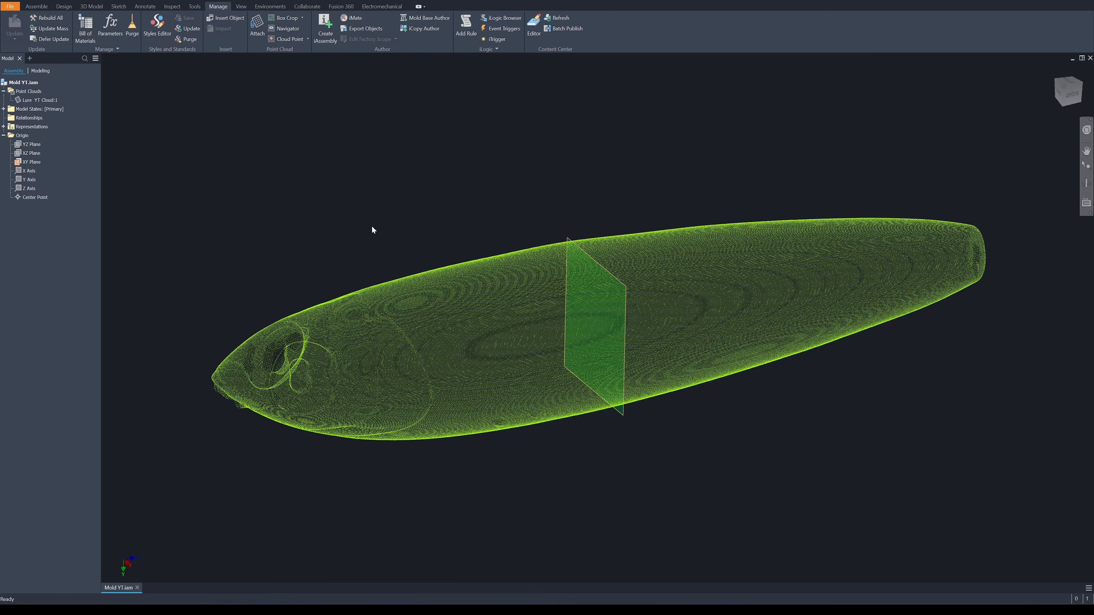
# Create a component named Lure Point Cloud with its base sketch on the XY plane and return to the assembly
pyautogui.rightClick(453, 188)
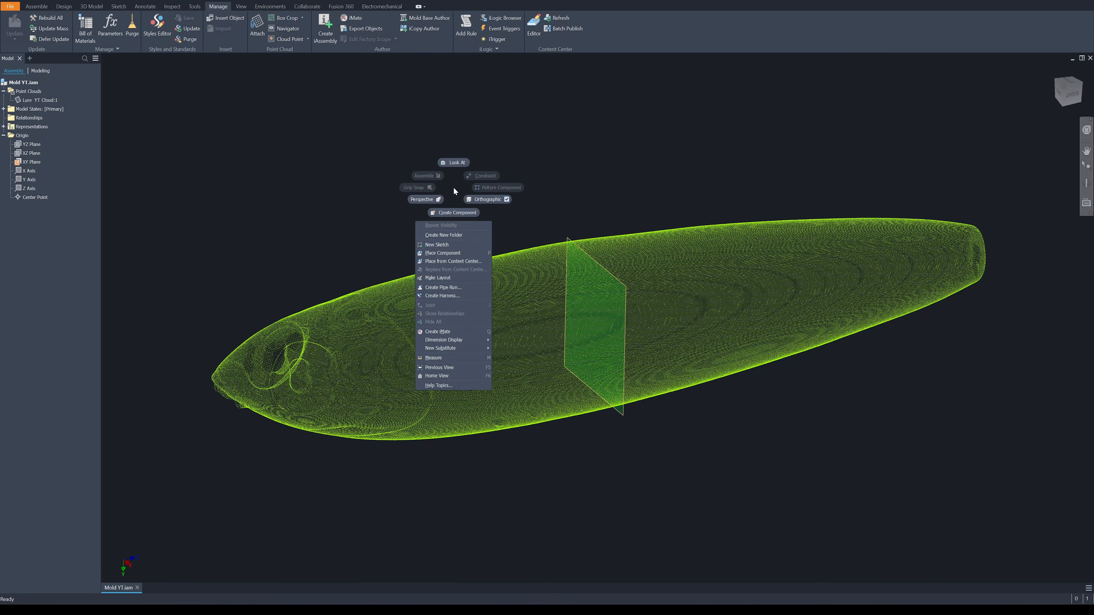
pyautogui.click(452, 213)
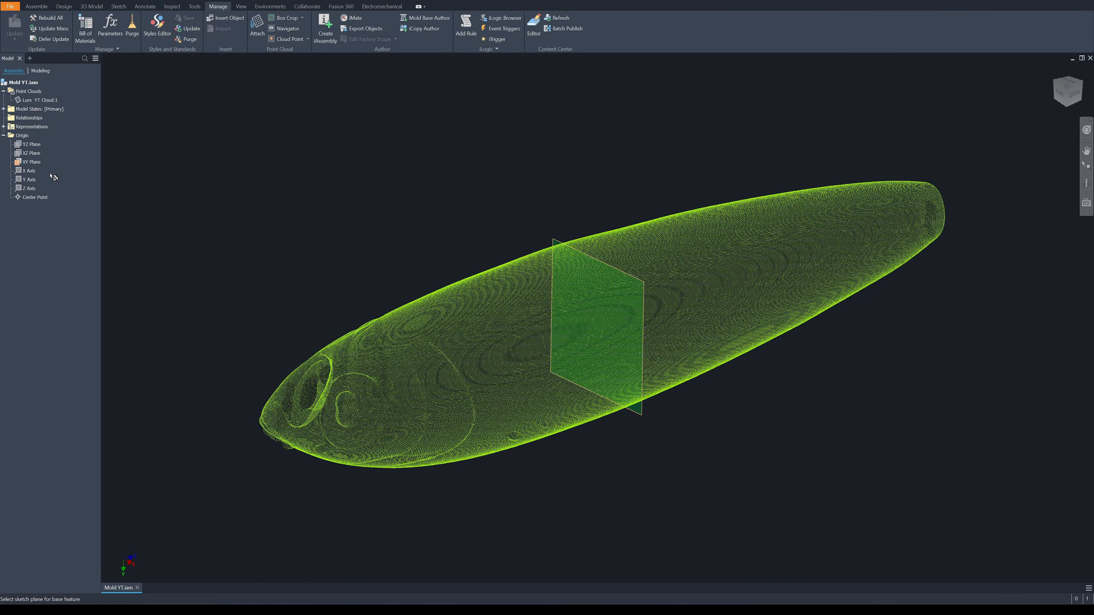
pyautogui.click(38, 165)
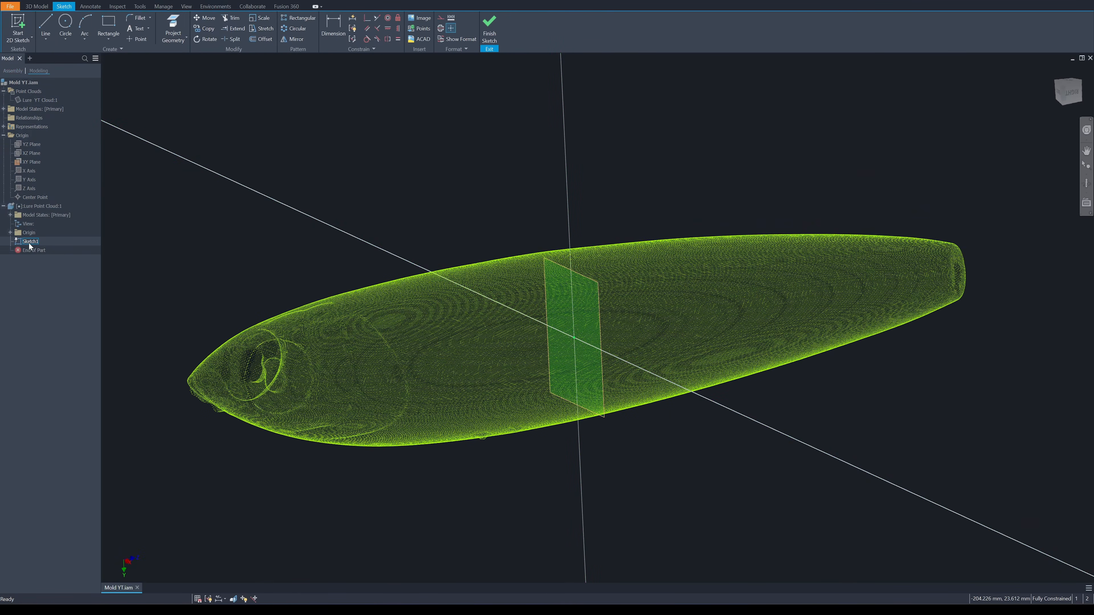
pyautogui.click(28, 242)
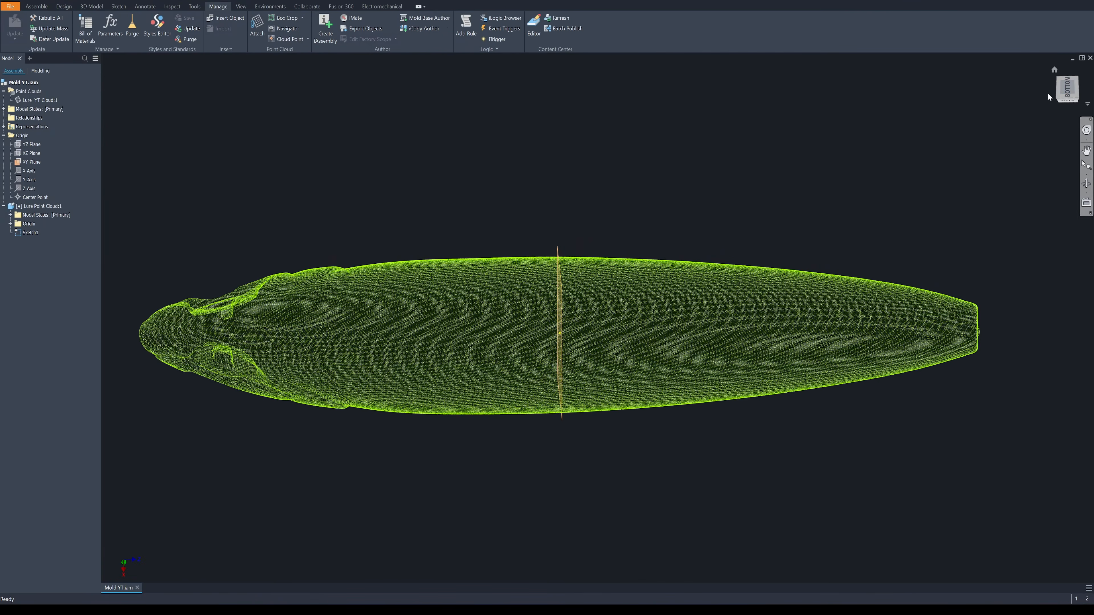
# Box-crop the lure point cloud to a thin slice spanning the XY plane, entering a crop distance of 1
pyautogui.scroll(-3, 711, 255)
pyautogui.scroll(8, 577, 220)
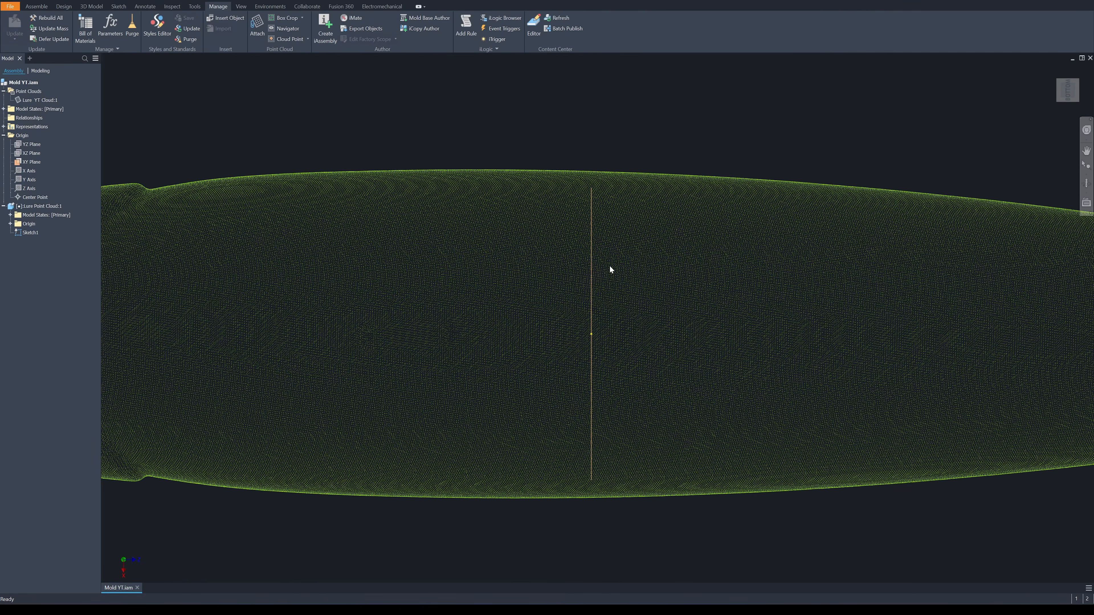
pyautogui.click(261, 27)
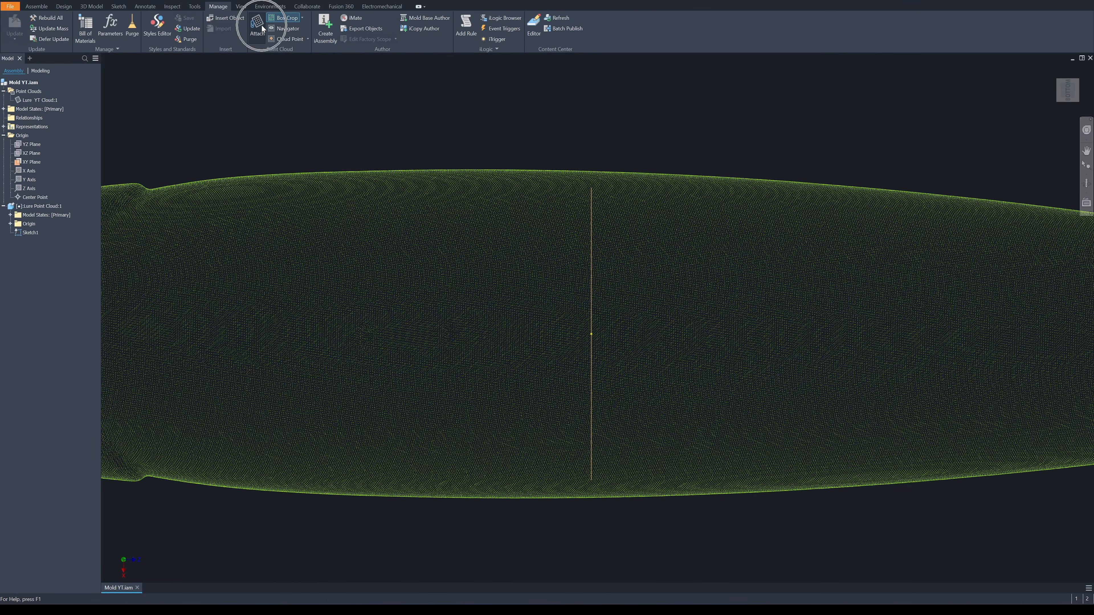
pyautogui.click(282, 19)
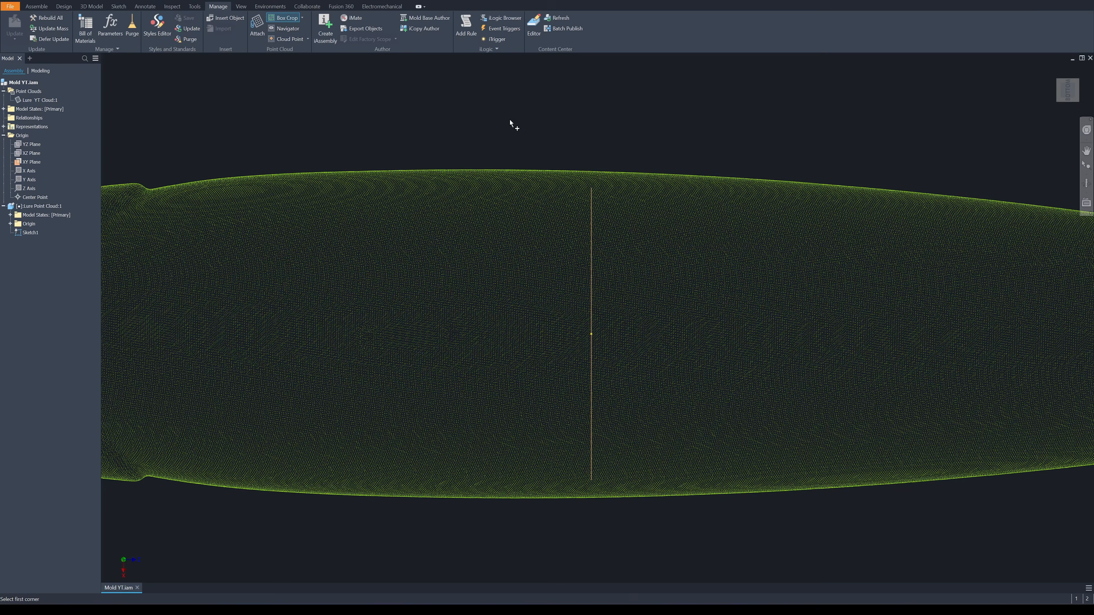
pyautogui.click(585, 142)
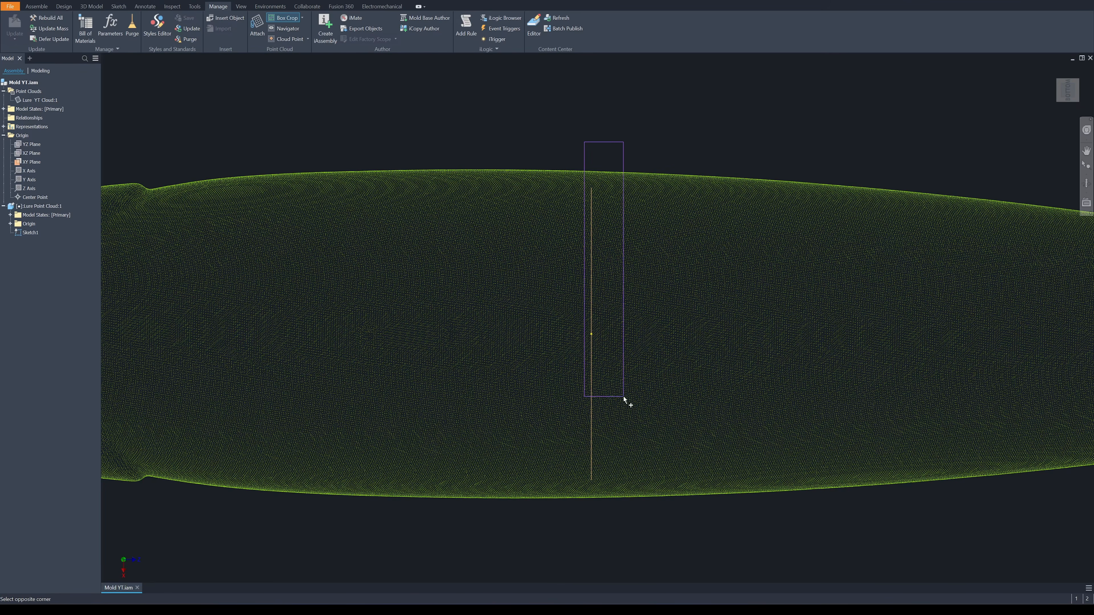
pyautogui.click(599, 537)
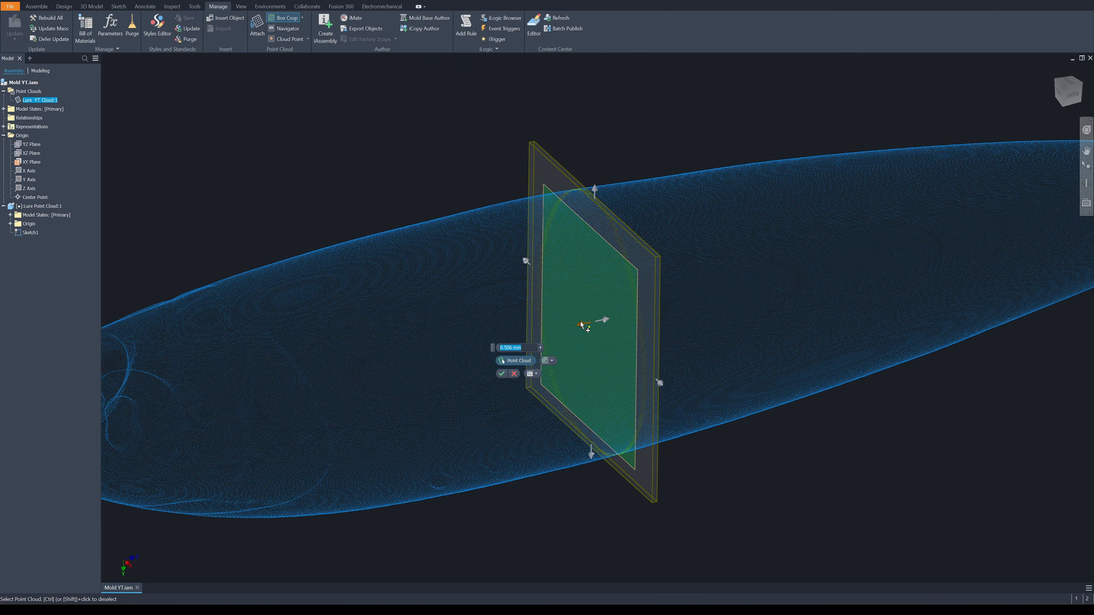
pyautogui.write('1')
pyautogui.keyDown('shift'); pyautogui.moveTo(560, 337); pyautogui.dragTo(596, 395, button='middle'); pyautogui.keyUp('shift')
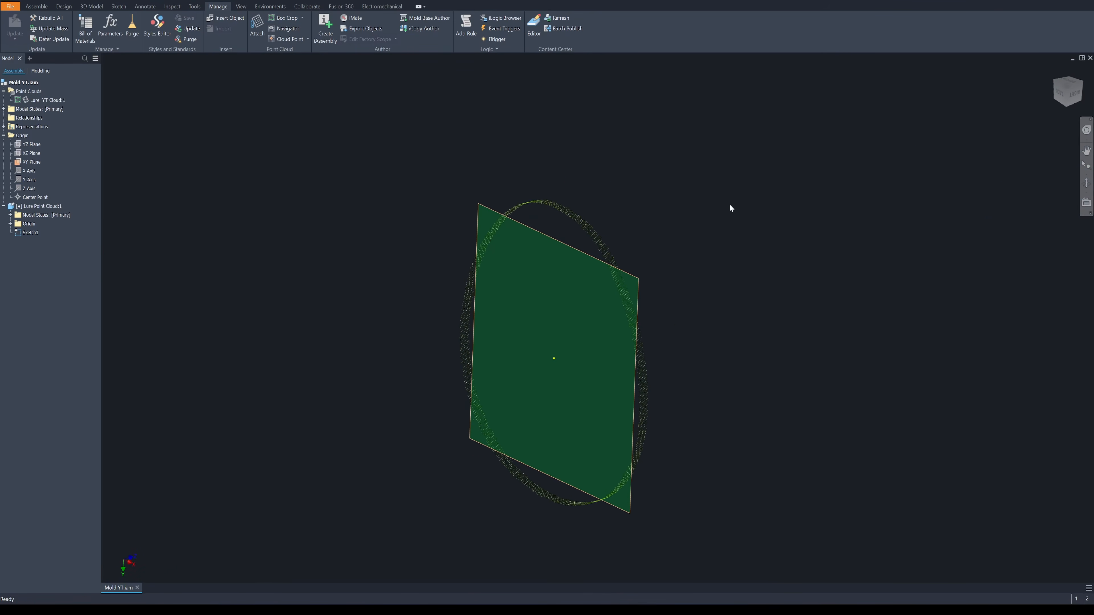
# Edit the component's base sketch facing the cropped slice and project the assembly's Y axis into it
pyautogui.scroll(1, 615, 259)
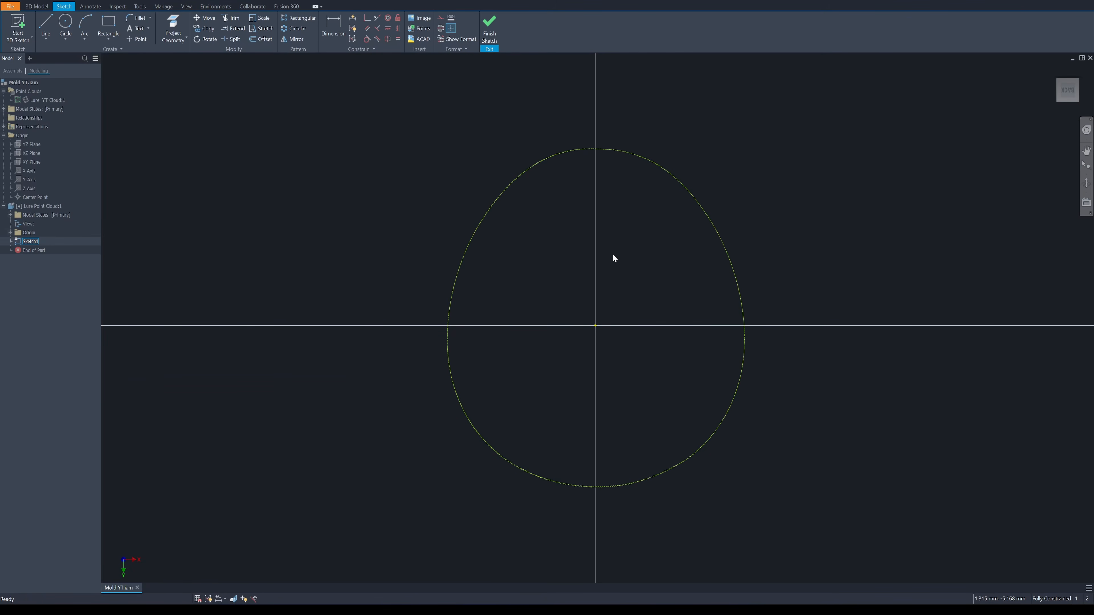
pyautogui.rightClick(650, 257)
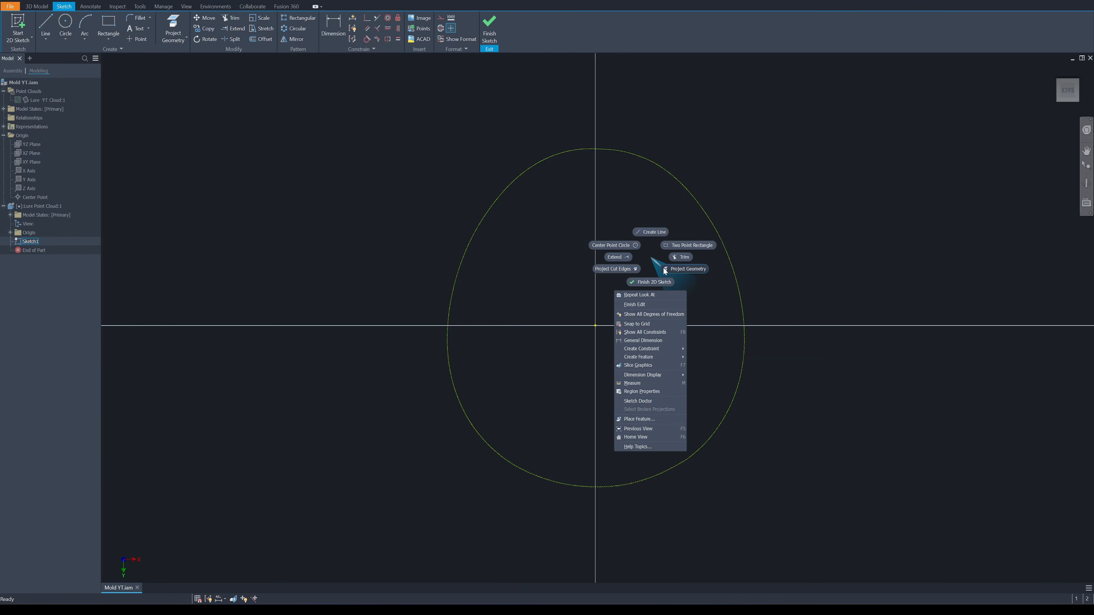
pyautogui.click(679, 269)
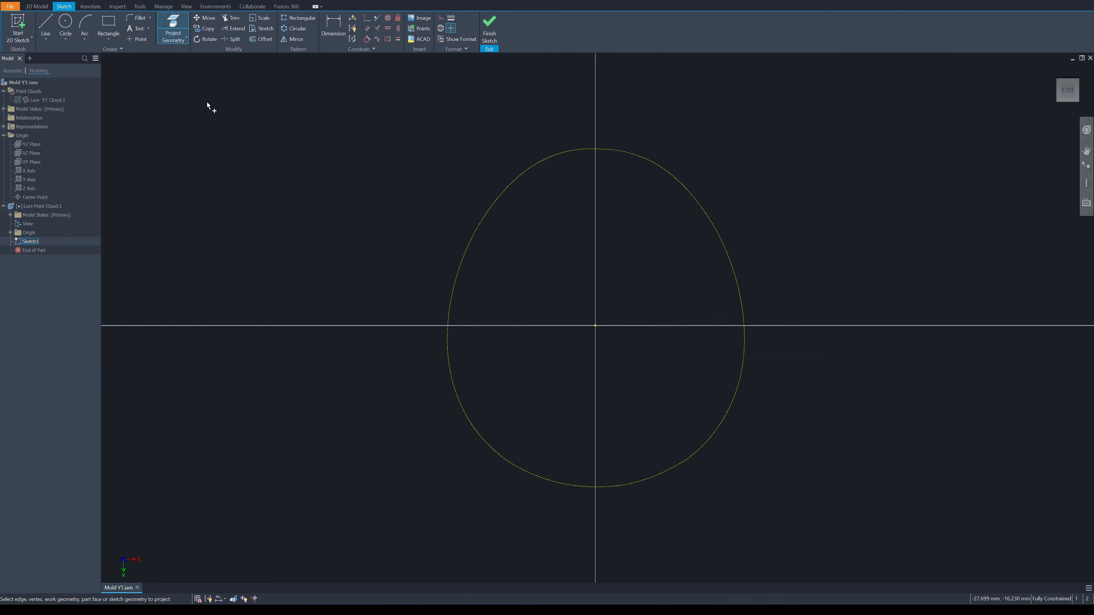
pyautogui.click(30, 182)
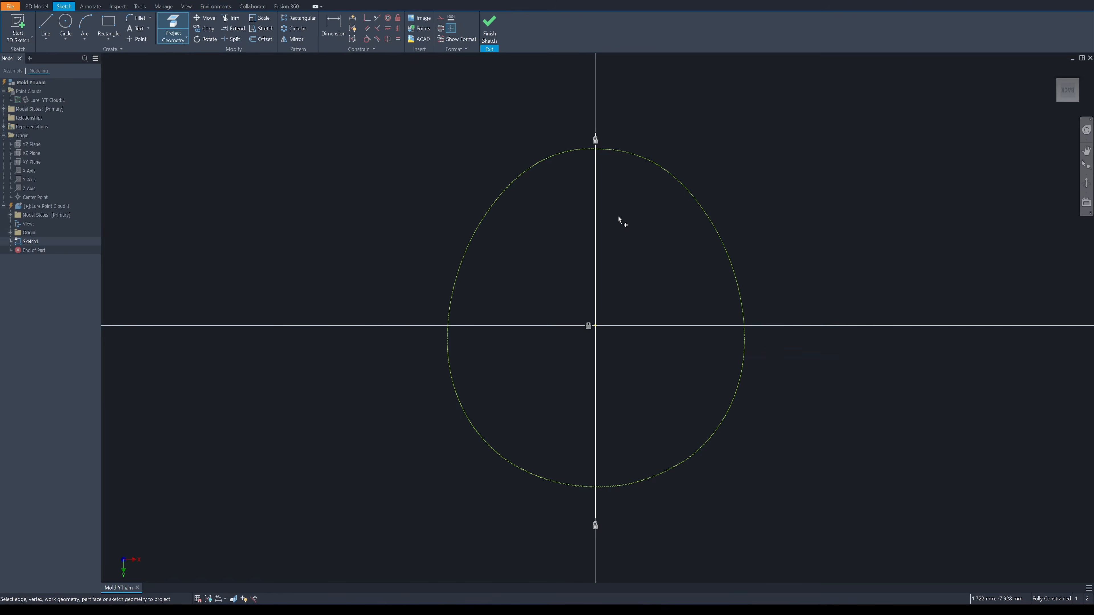
# Start an interpolation spline just beyond the Y axis at the slice's upper end and trace its points down one side towards mid-height
pyautogui.click(47, 40)
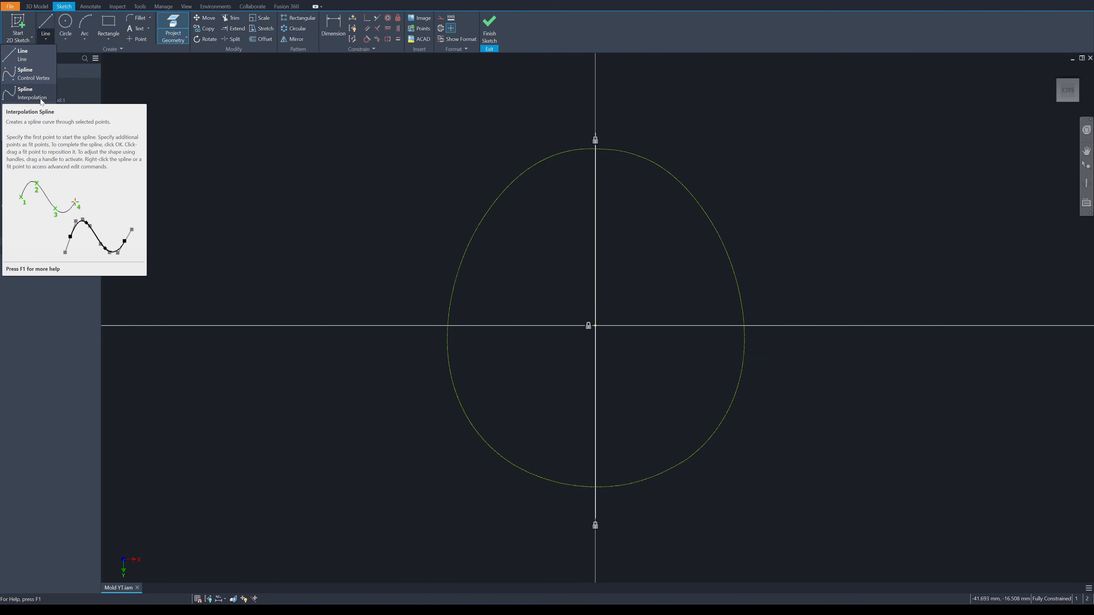
pyautogui.click(41, 100)
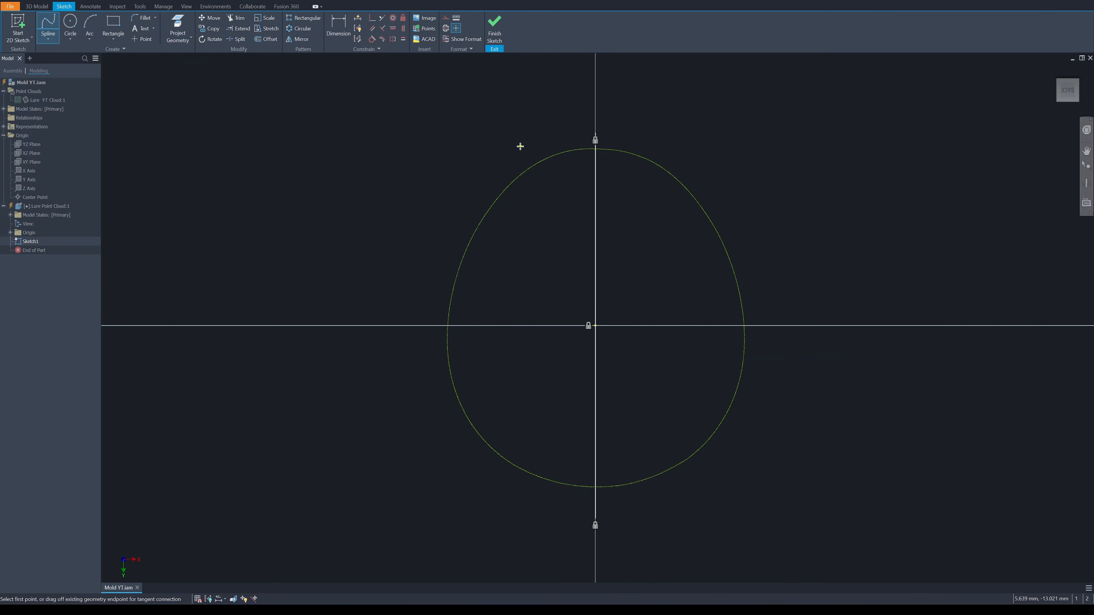
pyautogui.scroll(4, 607, 150)
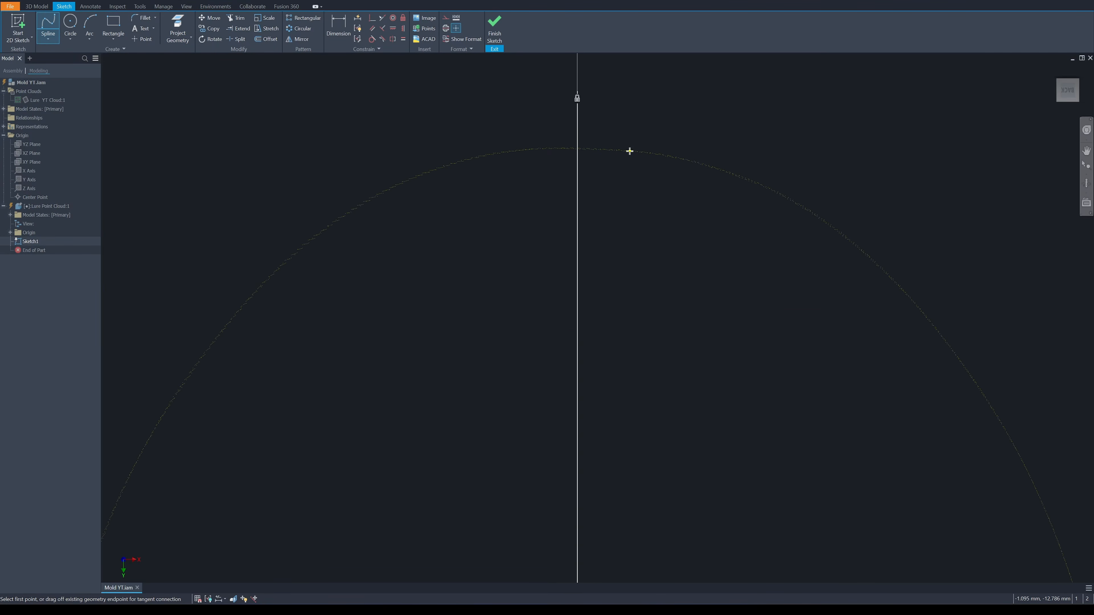
pyautogui.click(629, 151)
pyautogui.click(549, 148)
pyautogui.click(457, 162)
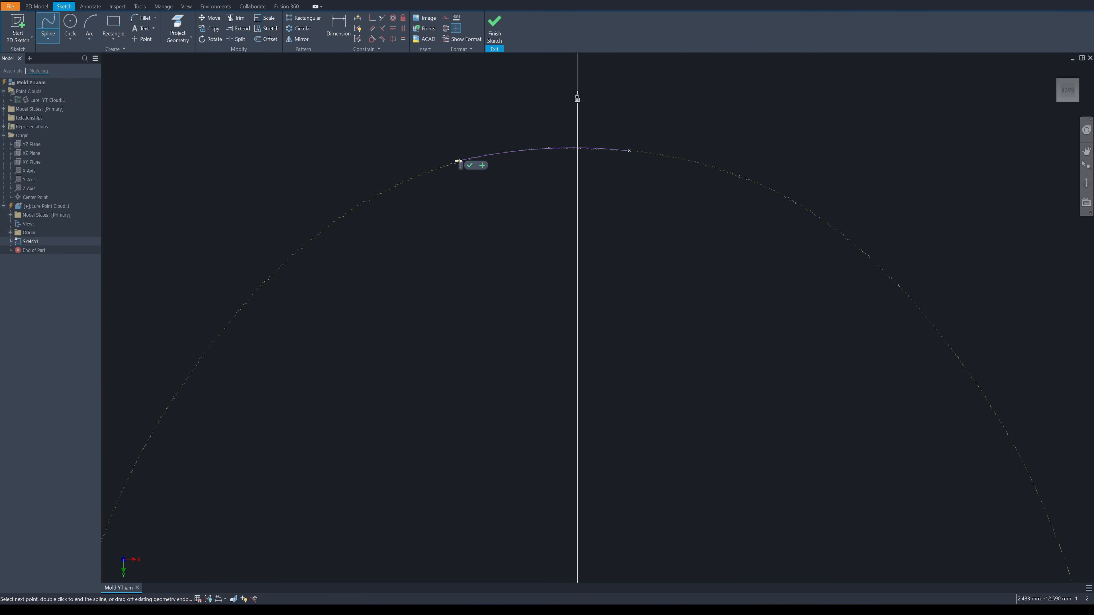
pyautogui.scroll(3, 457, 164)
pyautogui.scroll(-5, 420, 181)
pyautogui.scroll(3, 329, 259)
pyautogui.click(358, 232)
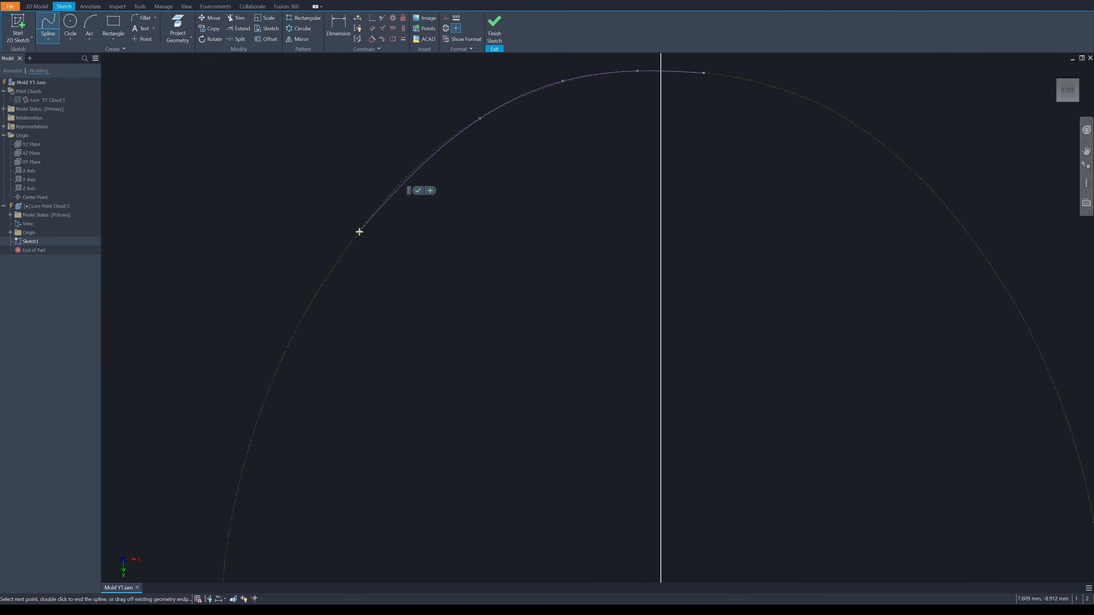
pyautogui.scroll(-5, 341, 250)
pyautogui.scroll(5, 321, 284)
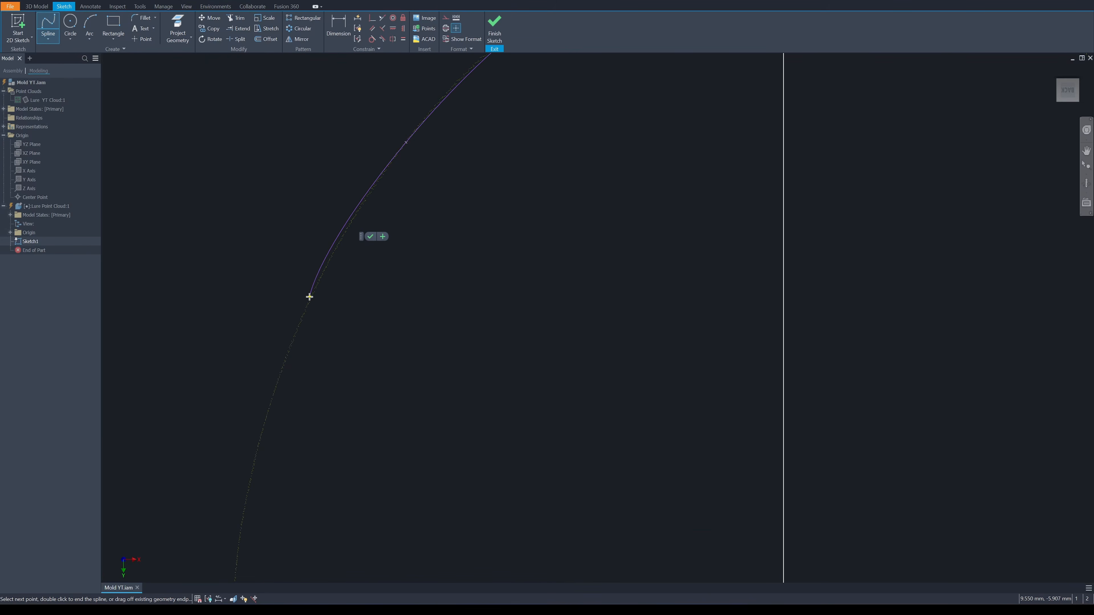
pyautogui.click(309, 296)
pyautogui.scroll(-5, 288, 369)
pyautogui.scroll(6, 276, 388)
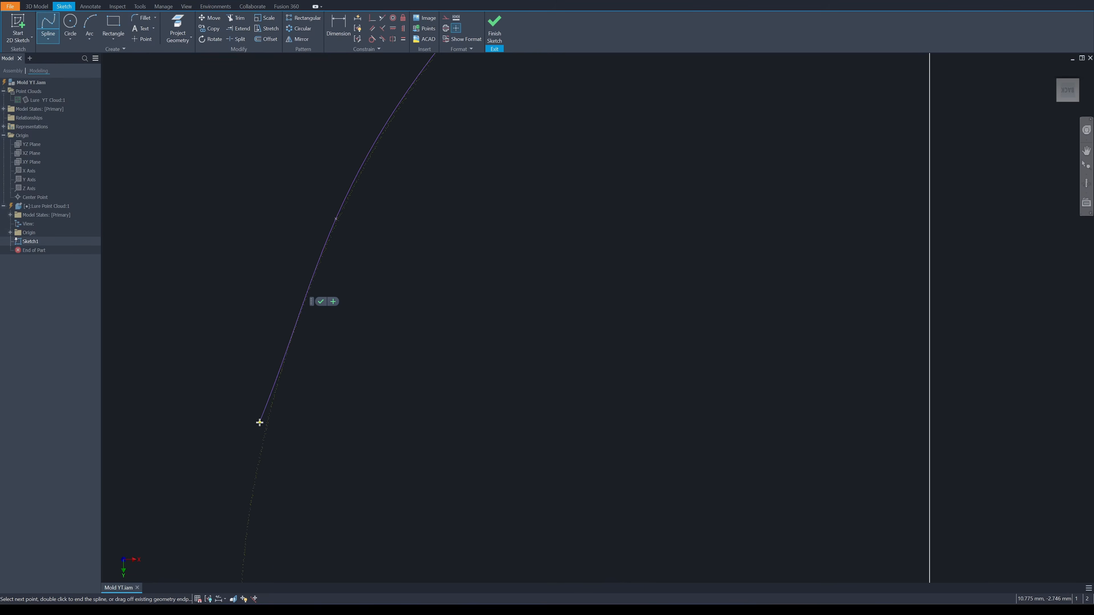
pyautogui.click(264, 433)
pyautogui.scroll(-5, 264, 435)
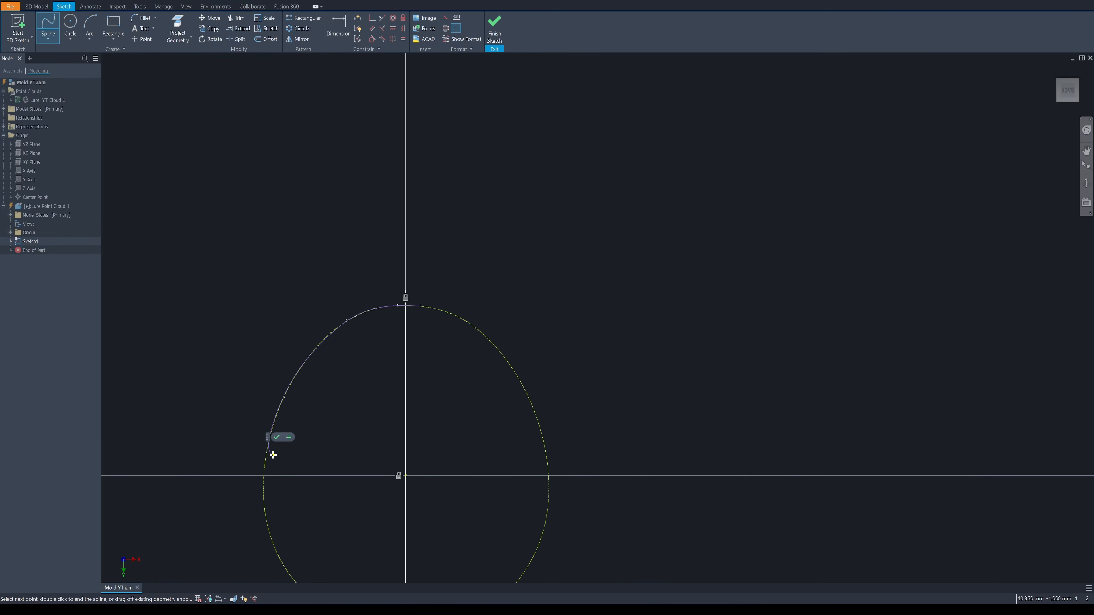
# Continue the spline along the slice's lower half, run it past the Y axis and finish the curve
pyautogui.scroll(10, 268, 328)
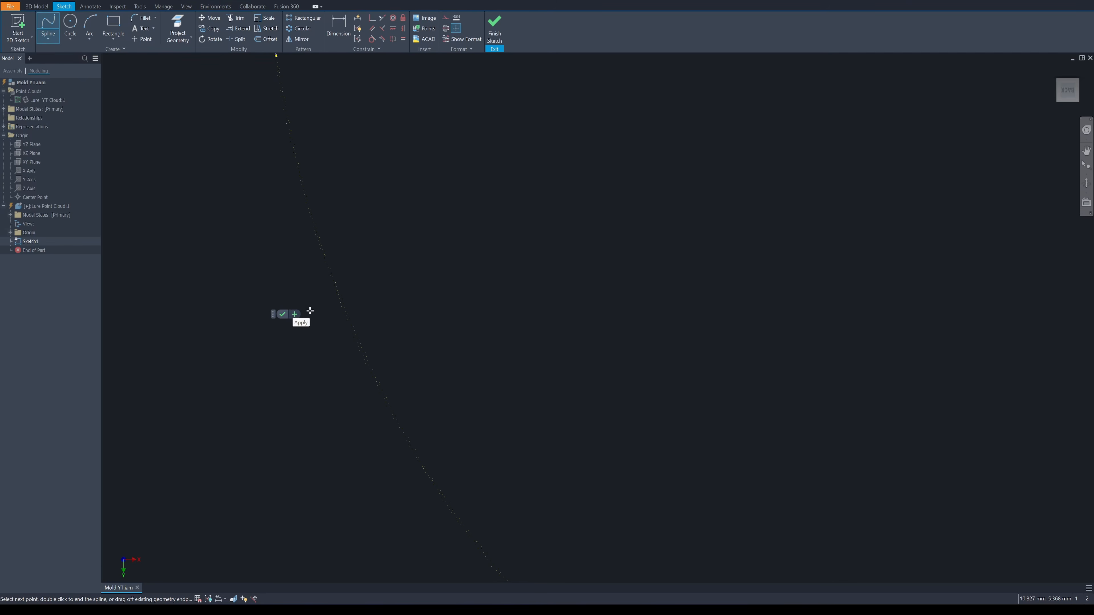
pyautogui.click(327, 311)
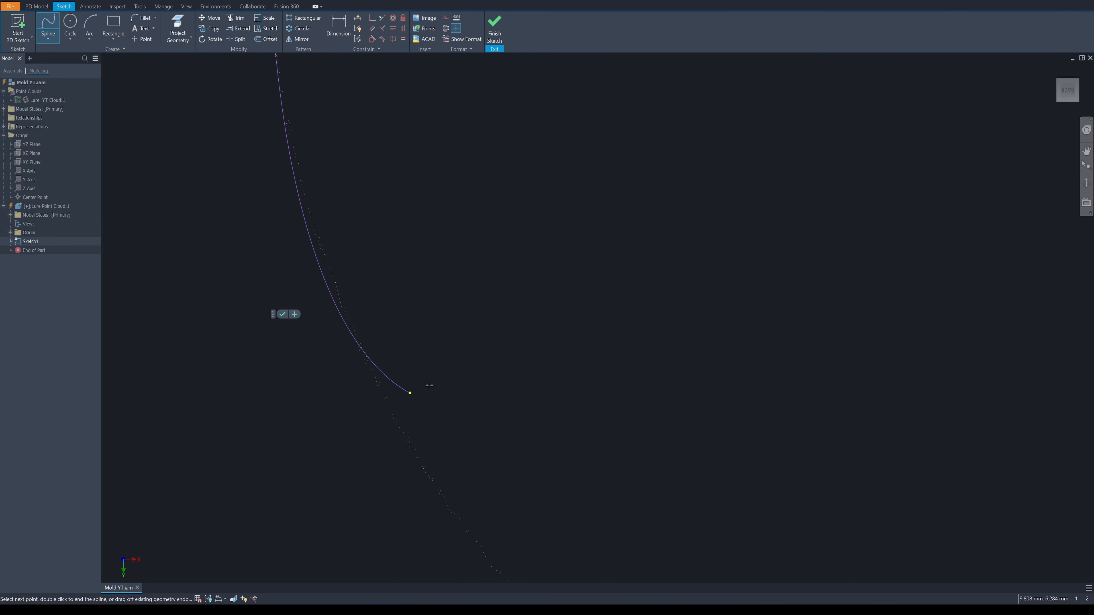
pyautogui.click(387, 405)
pyautogui.scroll(-2, 462, 437)
pyautogui.scroll(-1, 463, 438)
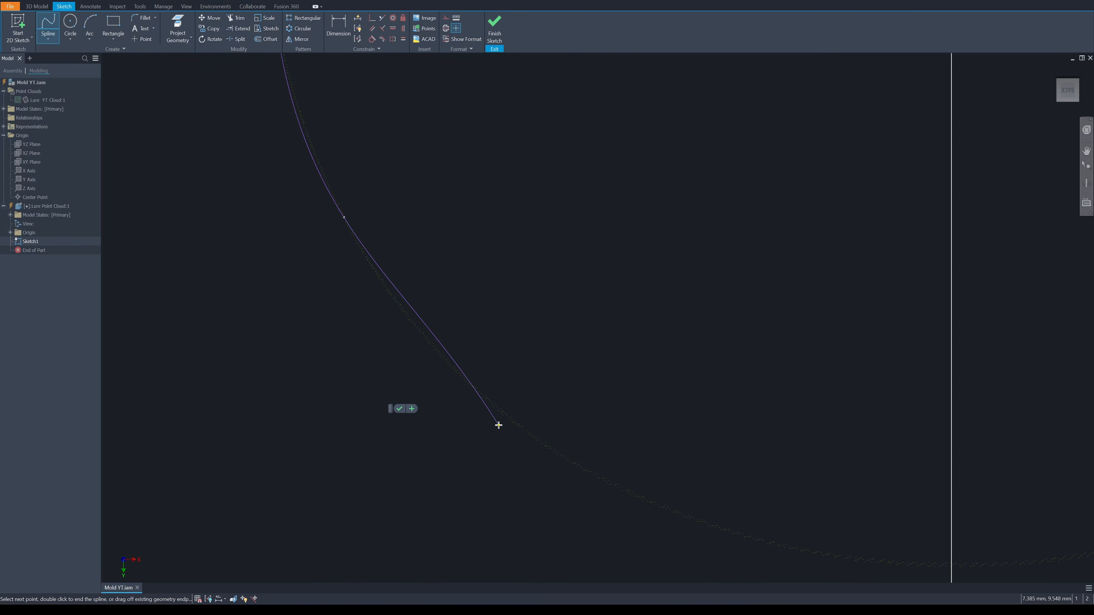
pyautogui.click(520, 430)
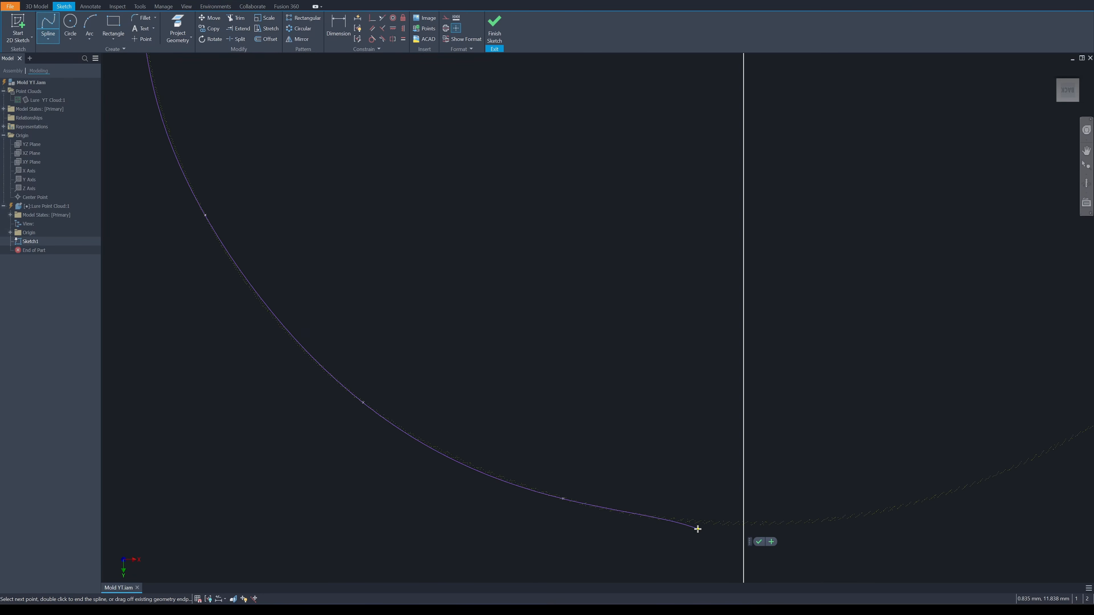
pyautogui.click(728, 523)
pyautogui.click(821, 521)
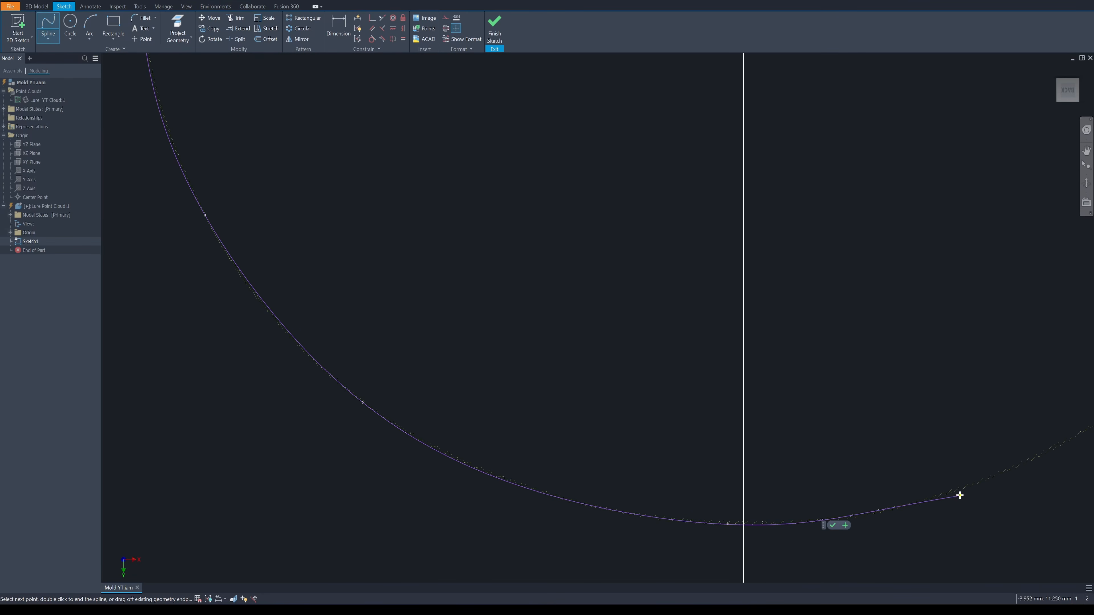
pyautogui.click(962, 490)
pyautogui.scroll(-2, 960, 447)
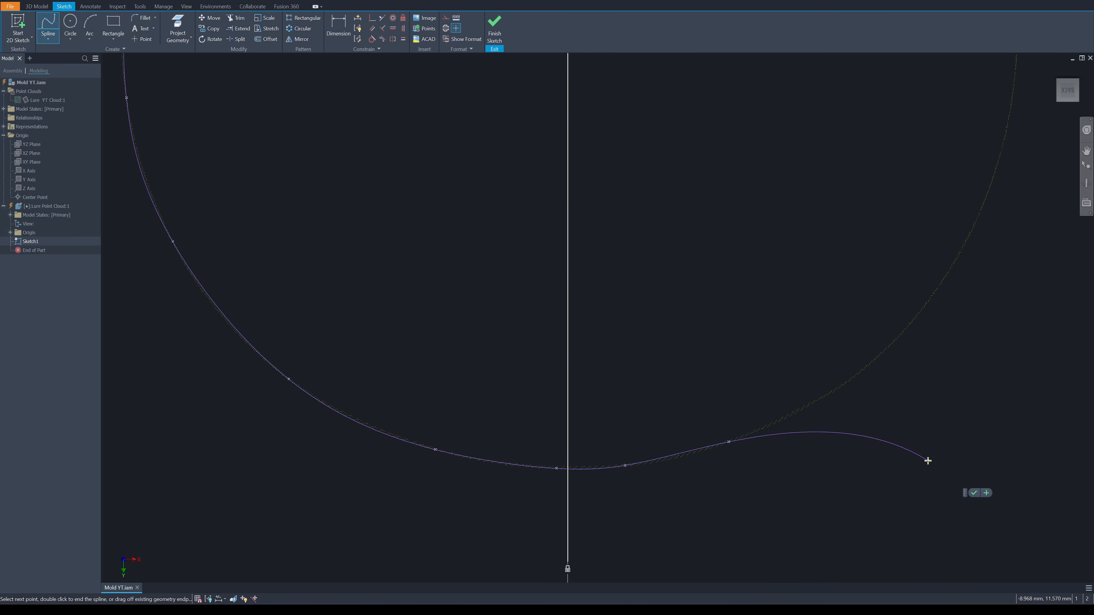
pyautogui.click(974, 493)
pyautogui.scroll(-5, 809, 338)
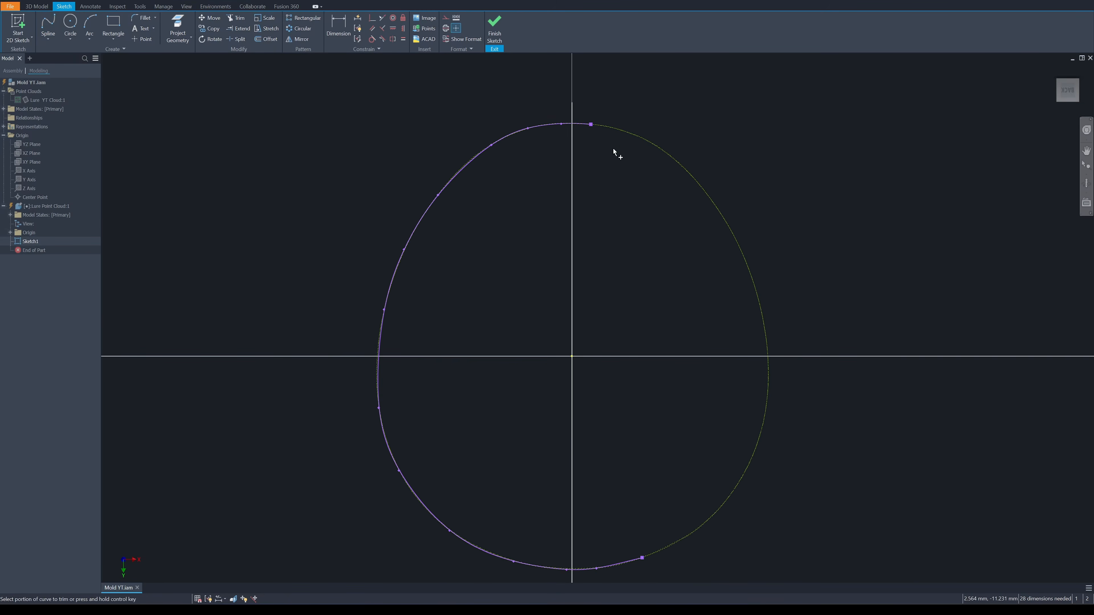
# Trim the spline ends that extend past the projected Y axis
pyautogui.scroll(3, 586, 125)
pyautogui.press('x')
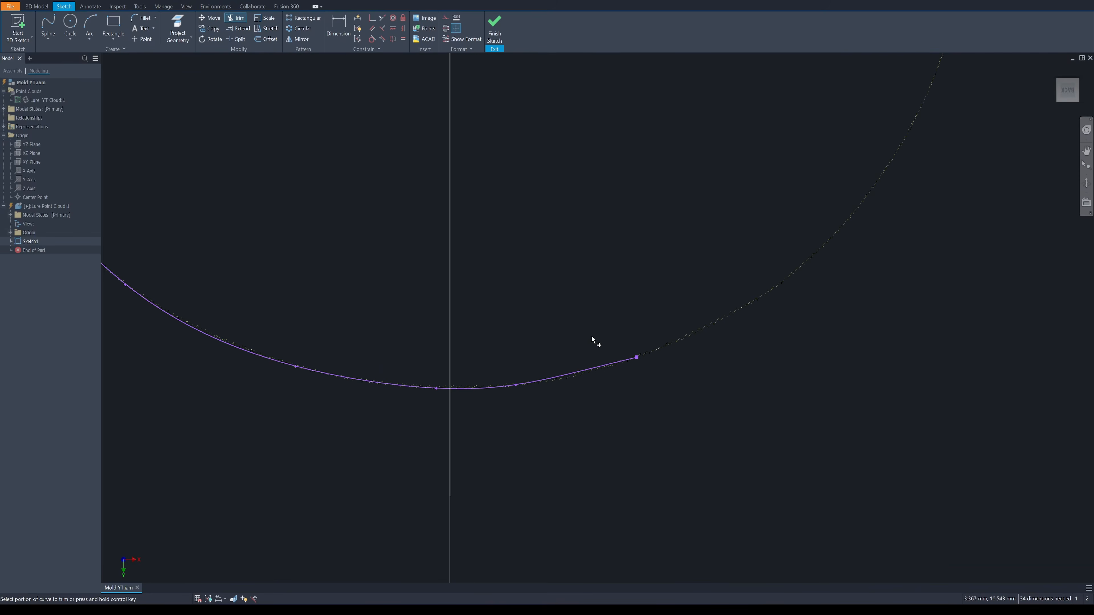
pyautogui.click(498, 390)
pyautogui.scroll(-2, 594, 293)
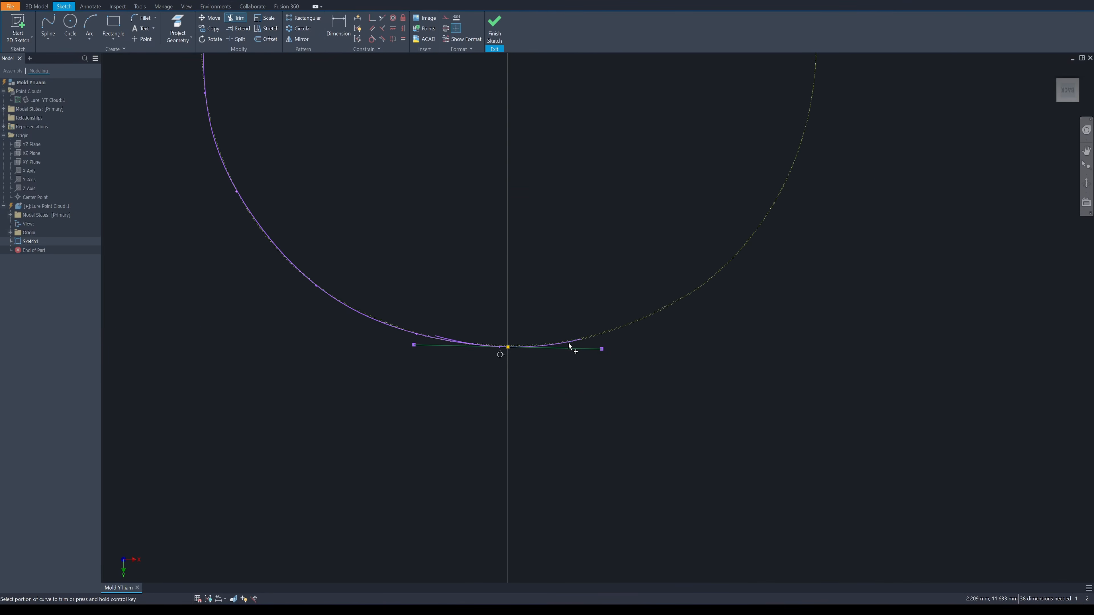
# Close the half profile with a vertical line along the Y axis between the spline's two trimmed ends
pyautogui.scroll(-2, 568, 345)
pyautogui.click(48, 40)
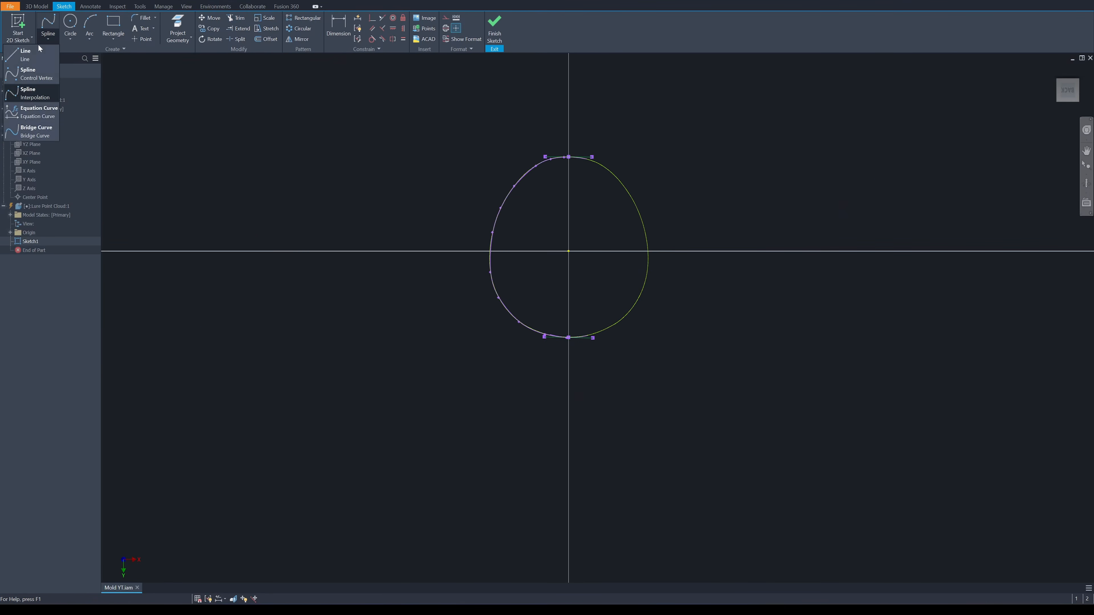
pyautogui.click(30, 93)
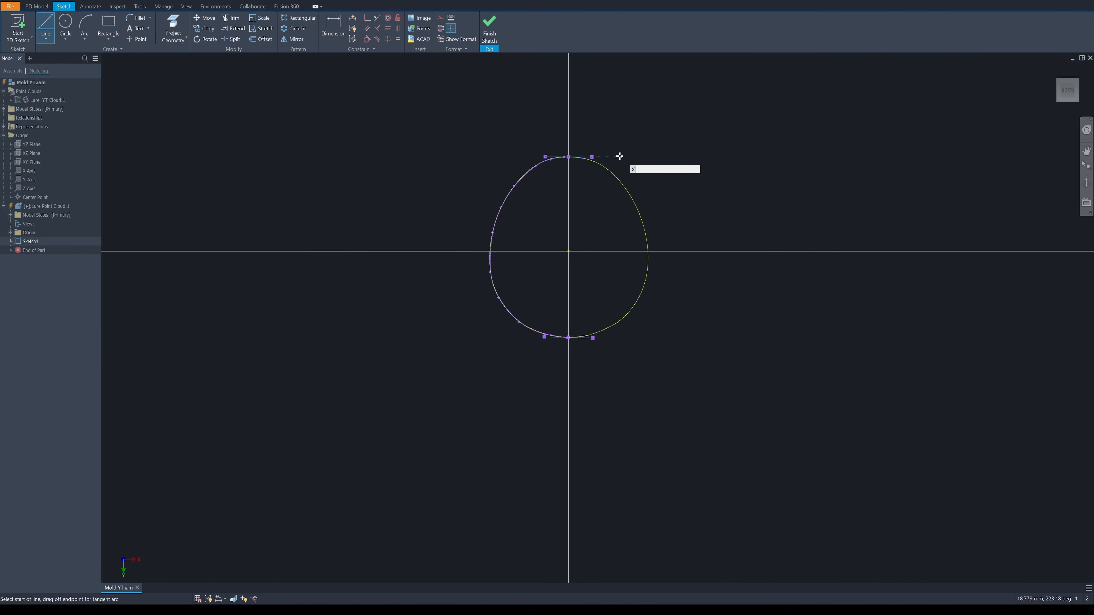
pyautogui.click(569, 157)
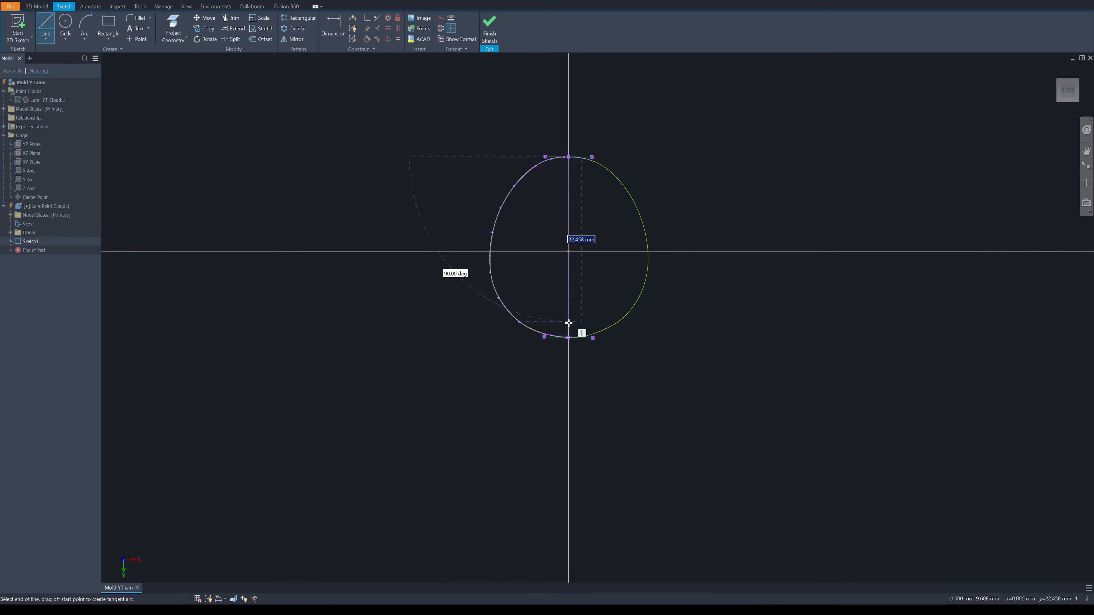
pyautogui.click(569, 338)
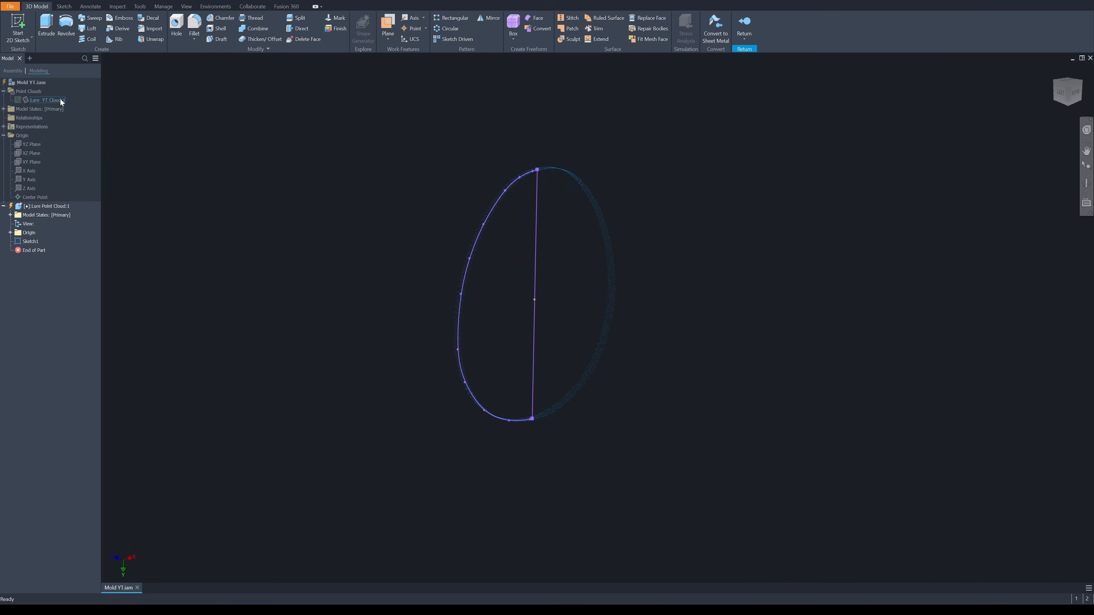
# Uncrop the point cloud outside the sketch and create a work plane offset from the component's XY plane towards the lure's head
pyautogui.rightClick(60, 100)
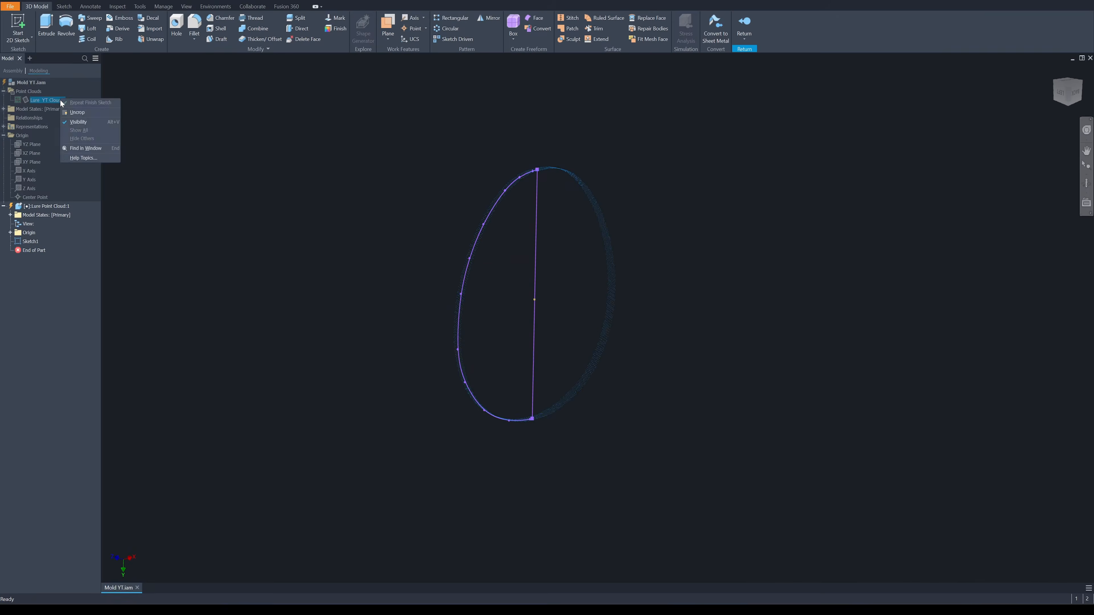
pyautogui.click(77, 112)
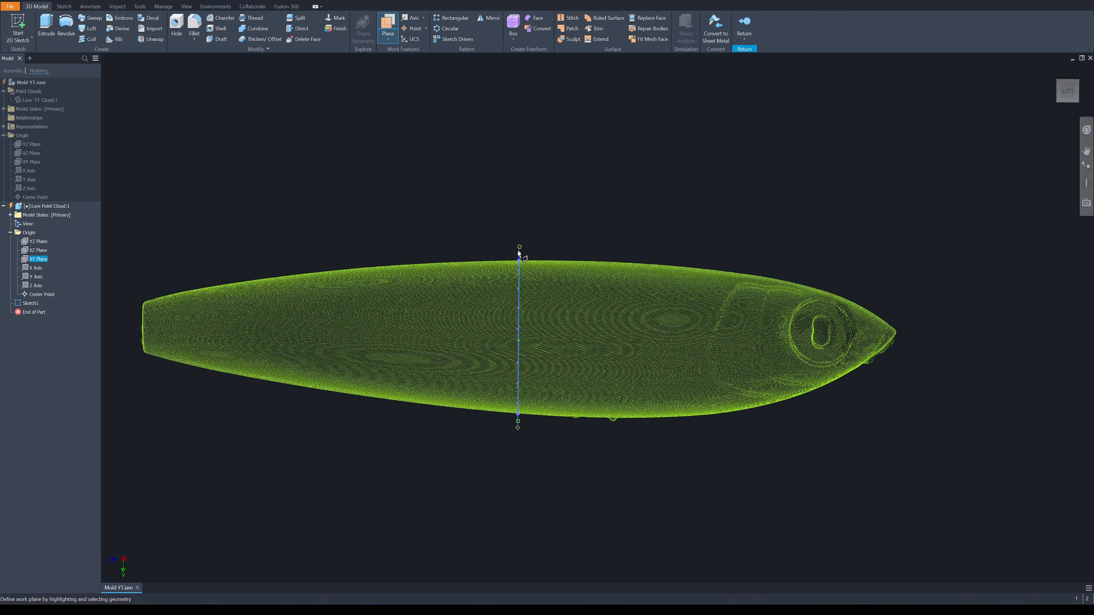
pyautogui.click(750, 358)
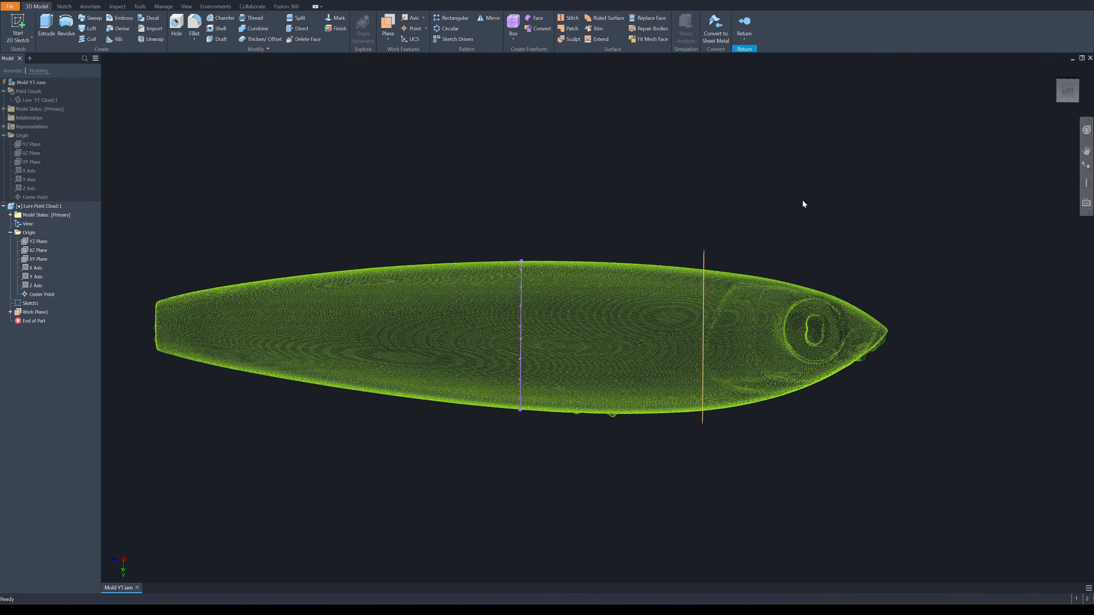
pyautogui.keyDown('shift'); pyautogui.moveTo(803, 201); pyautogui.dragTo(714, 235, button='middle'); pyautogui.keyUp('shift')
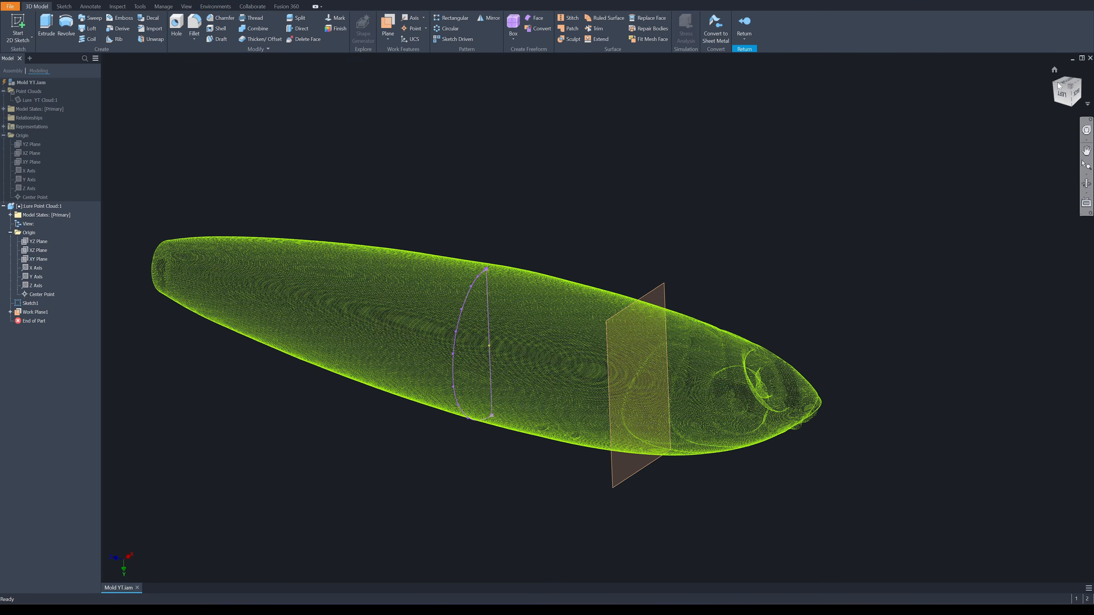
# Box-crop the point cloud to a thin slice around the offset work plane and start a 2D sketch on that plane
pyautogui.keyDown('shift'); pyautogui.moveTo(916, 95); pyautogui.dragTo(1055, 69, button='middle'); pyautogui.keyUp('shift')
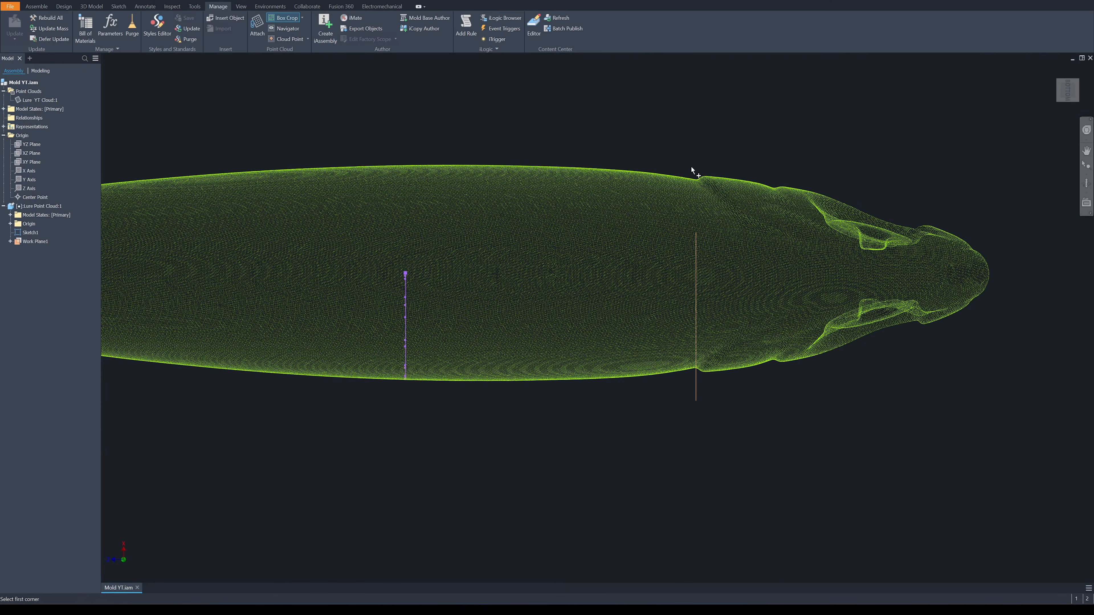
pyautogui.click(692, 166)
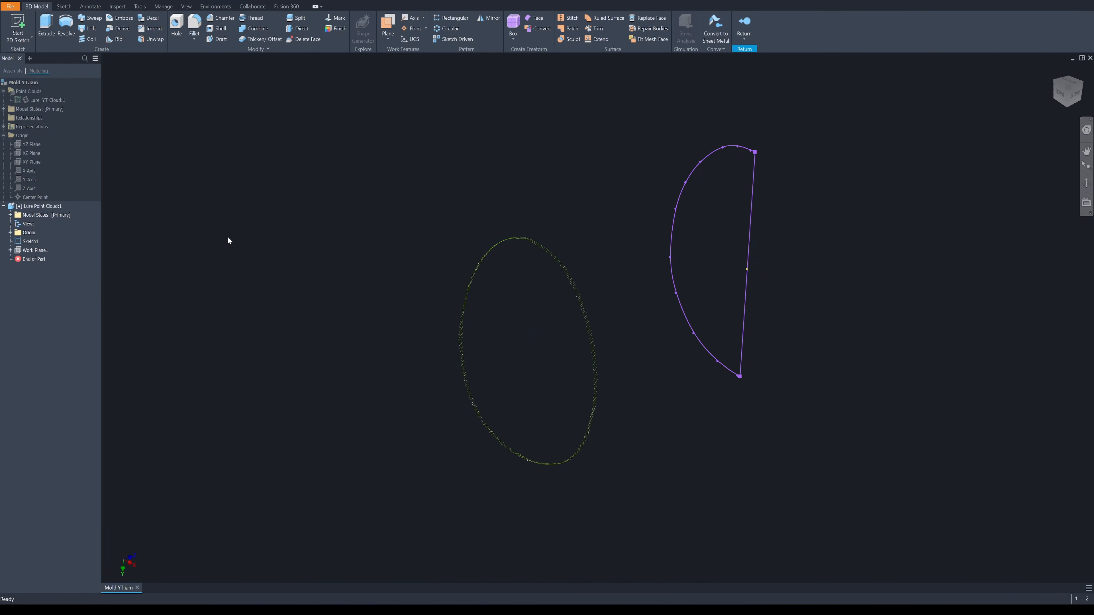
pyautogui.press('s')
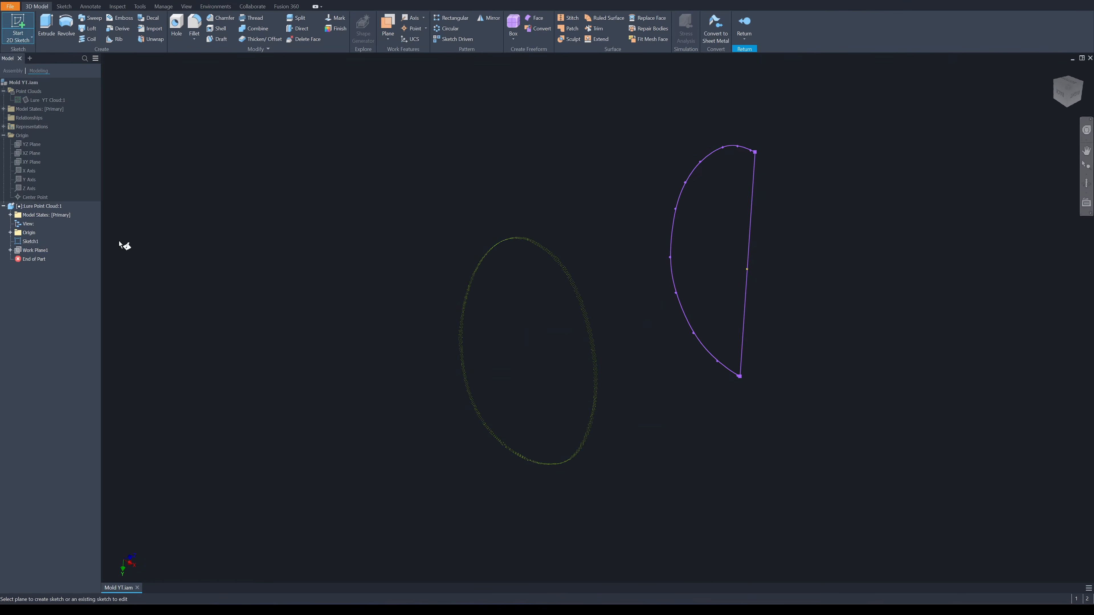
pyautogui.click(50, 249)
# Project the assembly's YZ plane into the new sketch and hide the first half-profile sketch
pyautogui.rightClick(690, 214)
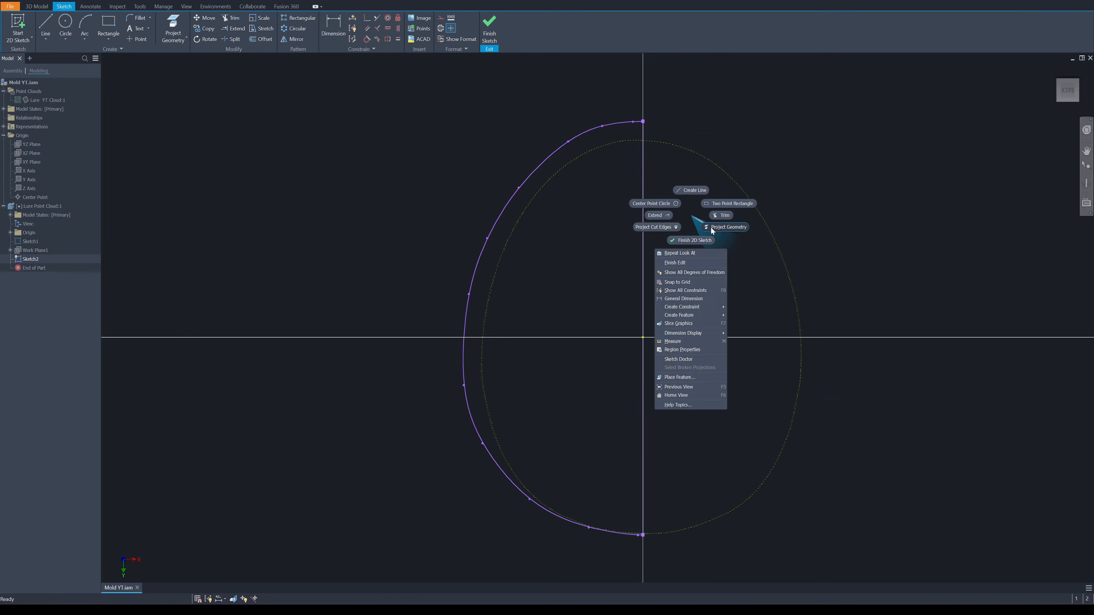
pyautogui.click(711, 227)
pyautogui.click(39, 145)
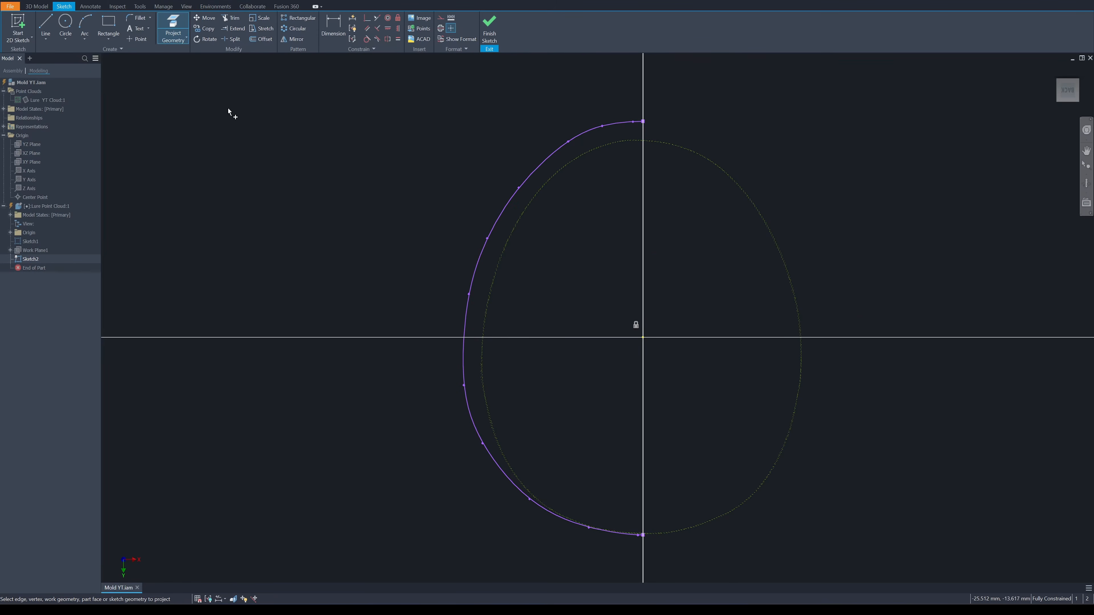
pyautogui.press('Escape')
pyautogui.click(27, 241)
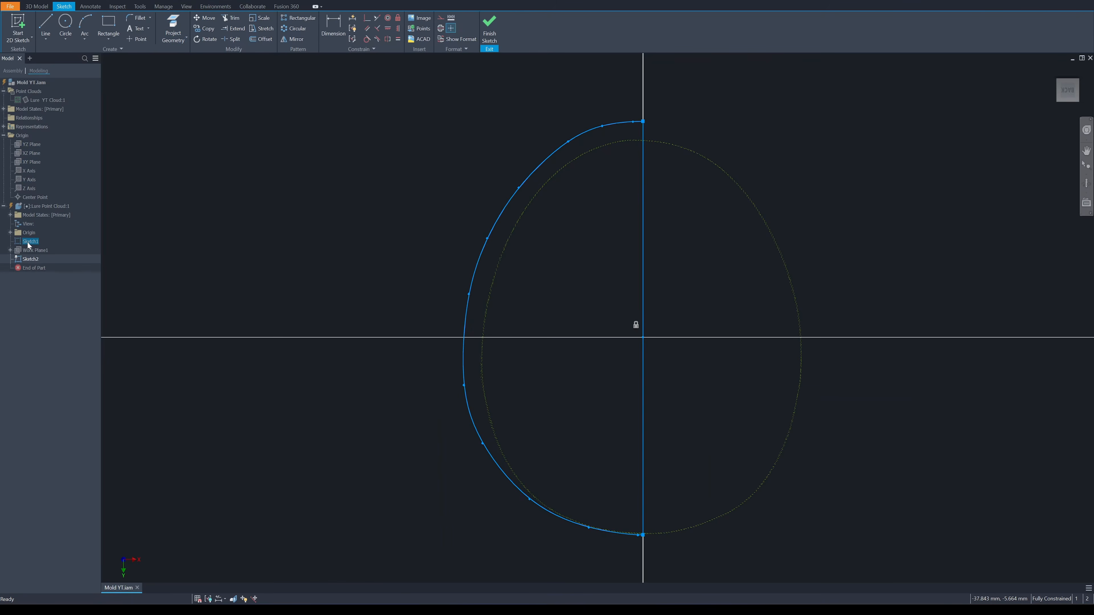
pyautogui.hotkey('alt', 'v')
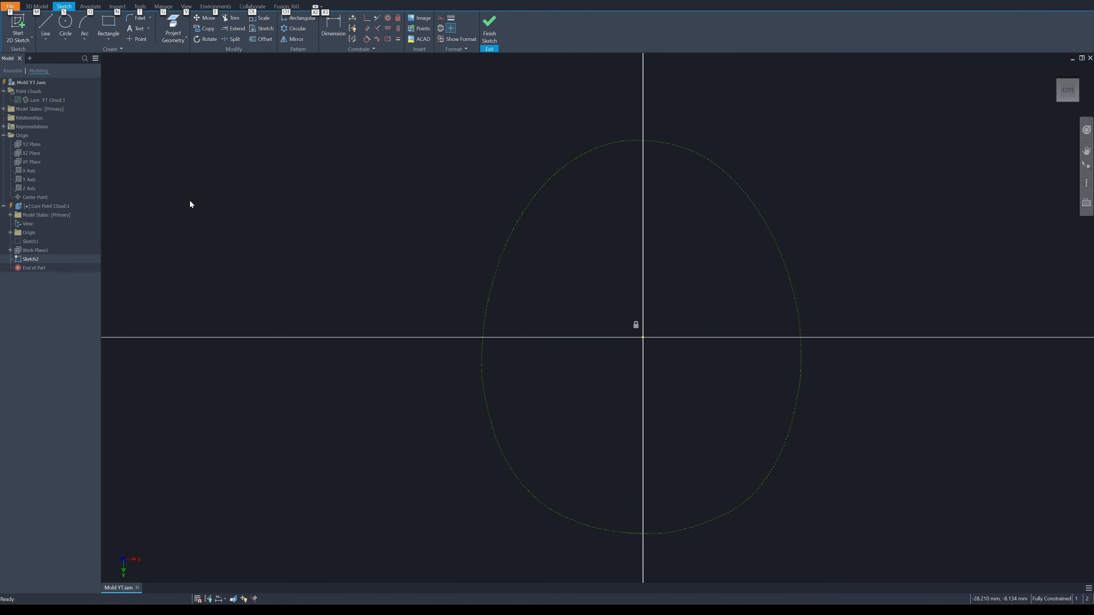
# Trace the slice's half outline opposite the positive X side with an interpolation spline running past the projected axis at both ends
pyautogui.press('s')
pyautogui.click(654, 141)
pyautogui.click(619, 140)
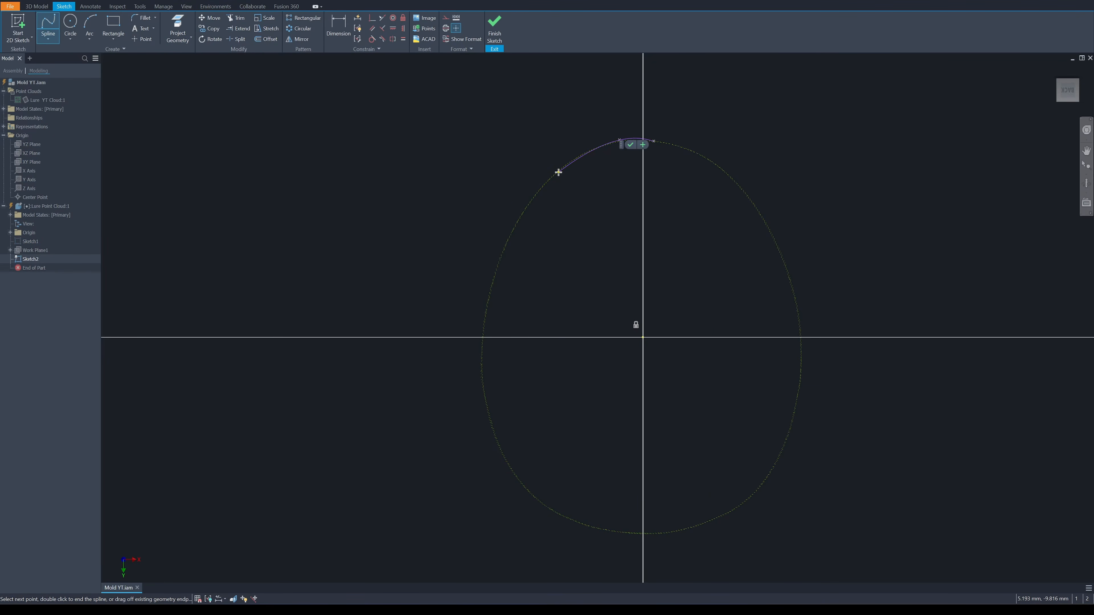
pyautogui.click(559, 172)
pyautogui.click(507, 239)
pyautogui.click(485, 319)
pyautogui.click(486, 407)
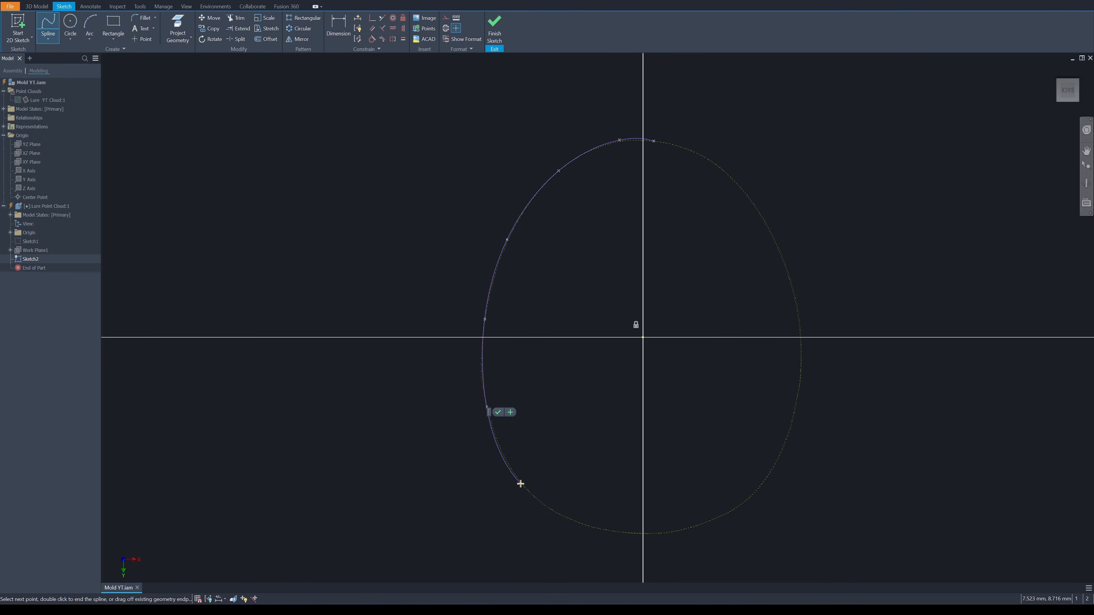
pyautogui.click(521, 482)
pyautogui.click(588, 527)
pyautogui.click(658, 534)
pyautogui.doubleClick(691, 529)
pyautogui.press('Escape')
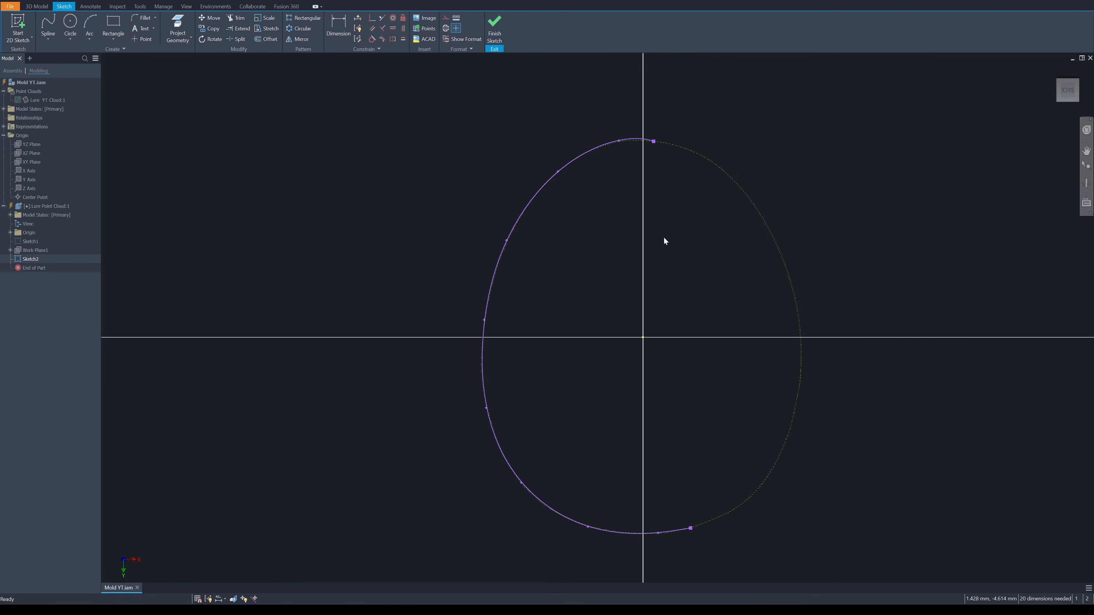
# Trim the spline ends beyond the projected axis and close the second half profile with a vertical line between the trimmed ends
pyautogui.press('x')
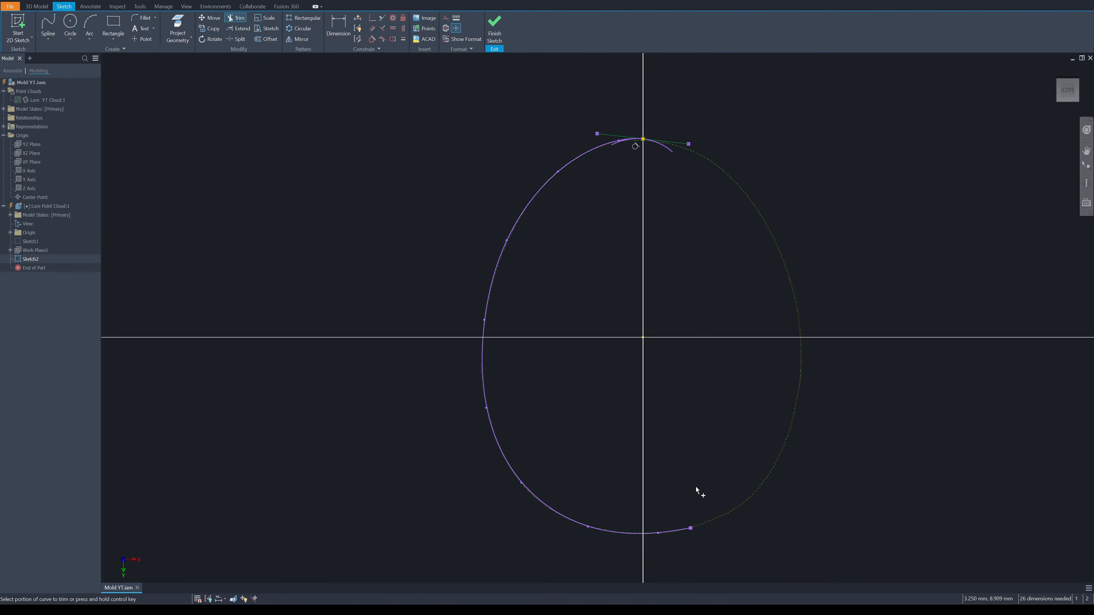
pyautogui.click(675, 532)
pyautogui.press('l')
pyautogui.click(642, 140)
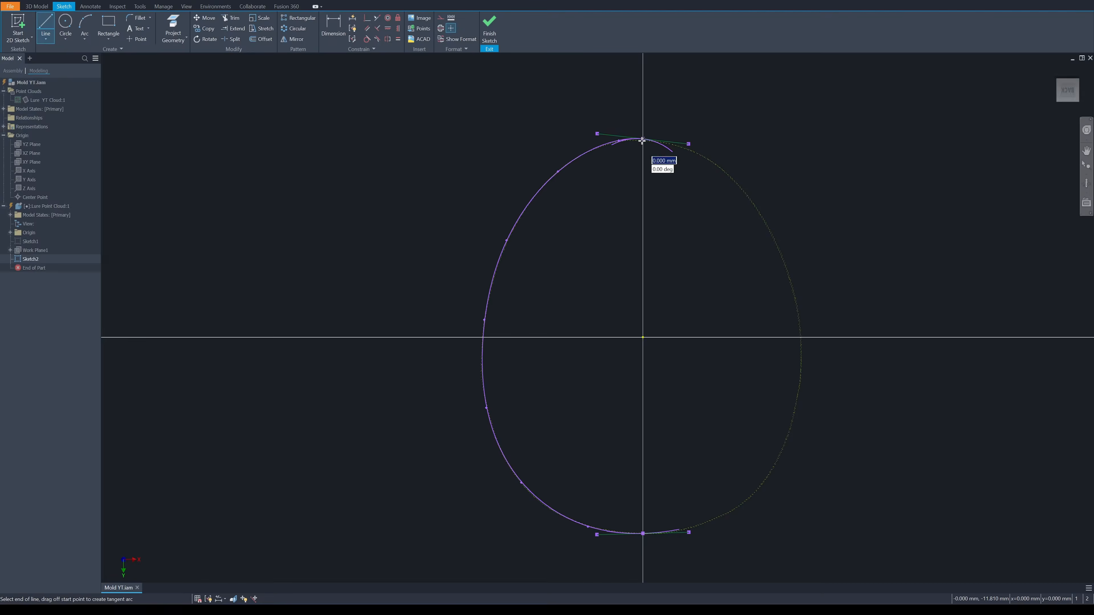
pyautogui.click(642, 533)
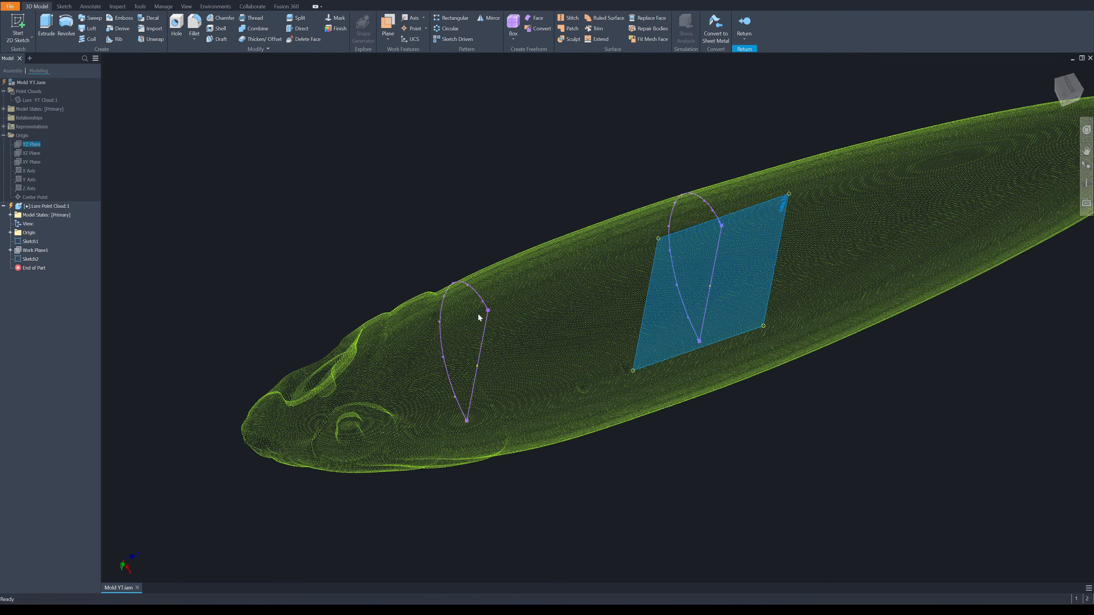
# Start a sketch on a work plane along the lure's YZ plane and project the upper and lower endpoints of both half profiles
pyautogui.click(784, 209)
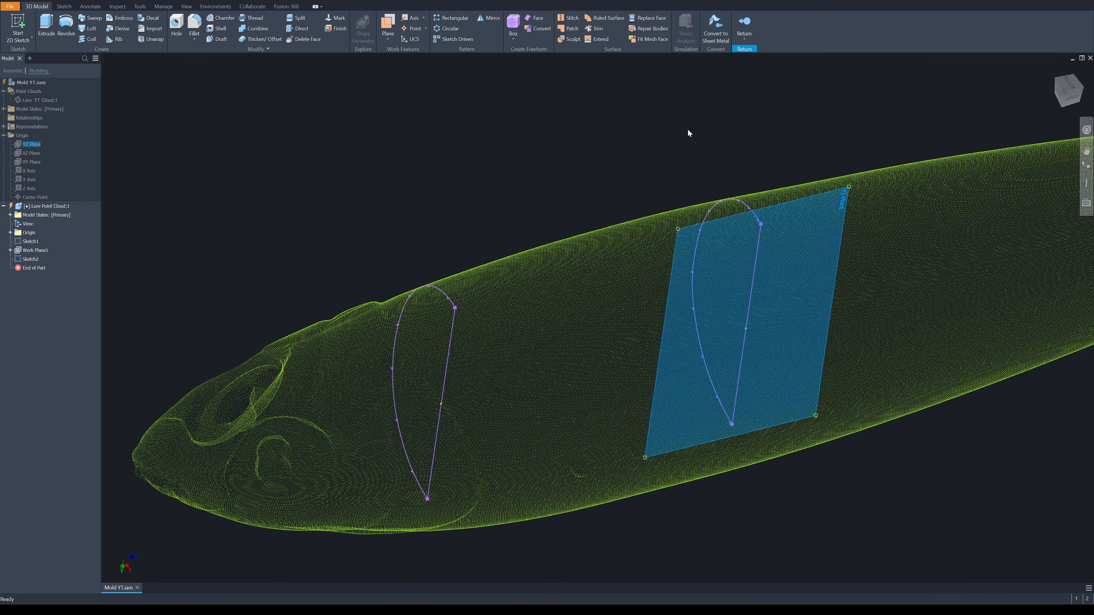
pyautogui.rightClick(391, 135)
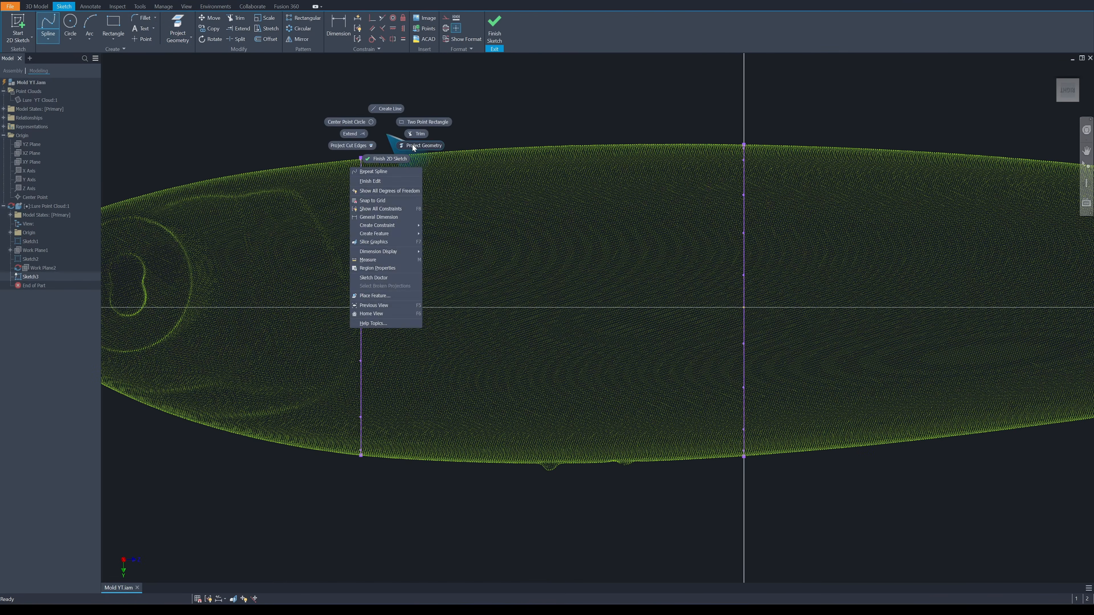
pyautogui.click(412, 144)
pyautogui.click(362, 159)
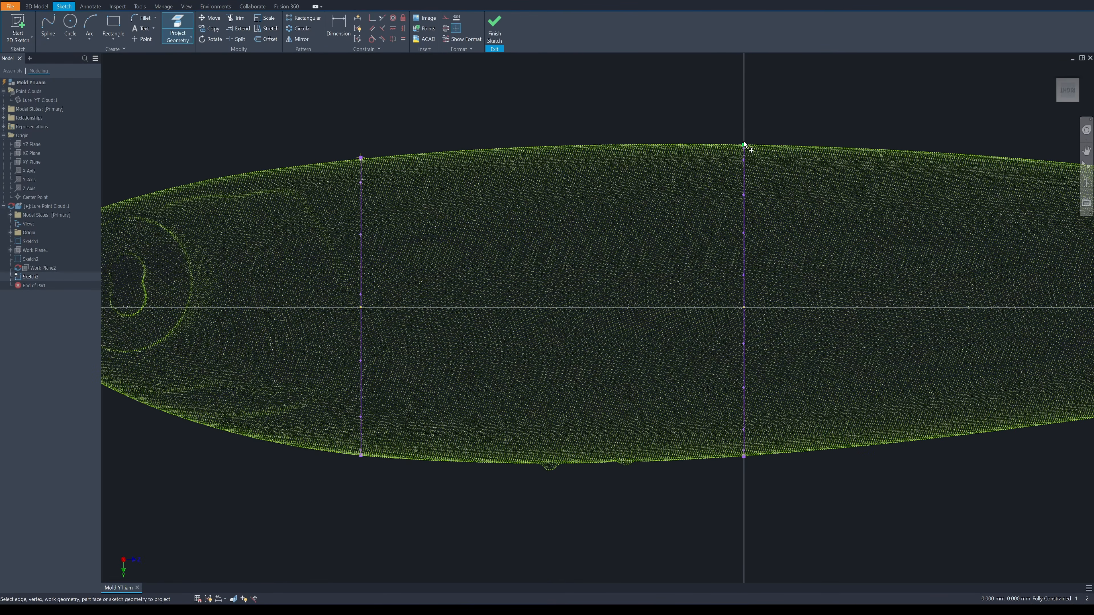
pyautogui.click(745, 145)
pyautogui.scroll(5, 361, 456)
pyautogui.click(361, 459)
pyautogui.scroll(-5, 502, 480)
pyautogui.scroll(4, 733, 479)
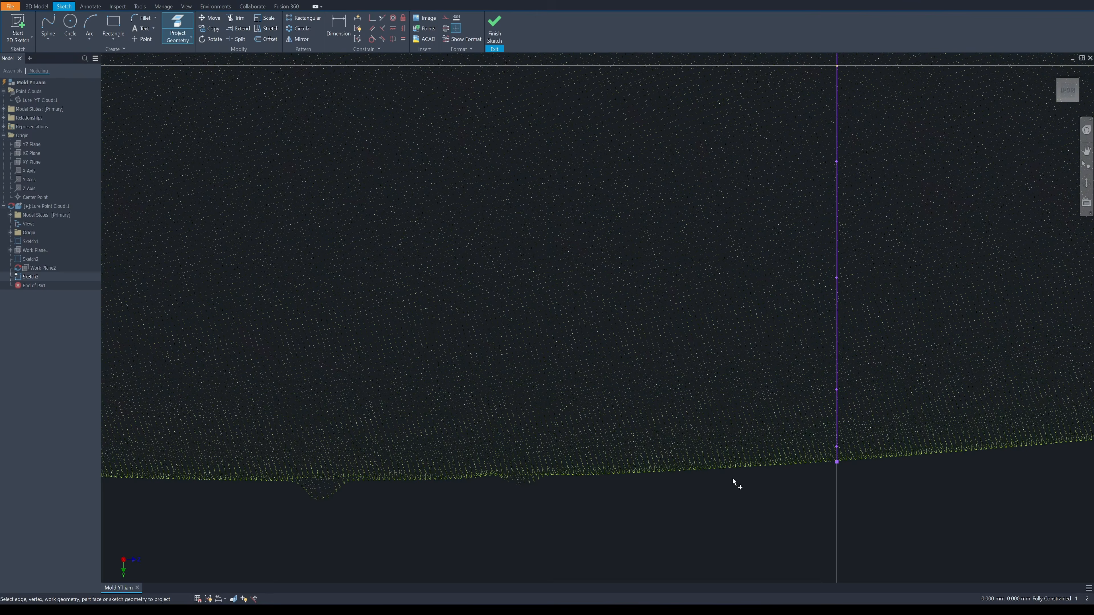
pyautogui.click(837, 463)
pyautogui.scroll(-5, 766, 481)
# Trace the lure's upper edge with a spline from the head-side profile's upper endpoint to the mid-body profile's upper endpoint
pyautogui.click(48, 25)
pyautogui.click(521, 269)
pyautogui.scroll(5, 577, 261)
pyautogui.click(578, 274)
pyautogui.moveTo(642, 259); pyautogui.dragTo(347, 259, button='middle')
pyautogui.click(574, 257)
pyautogui.click(773, 253)
pyautogui.moveTo(999, 259); pyautogui.dragTo(763, 259, button='middle')
pyautogui.scroll(2, 762, 258)
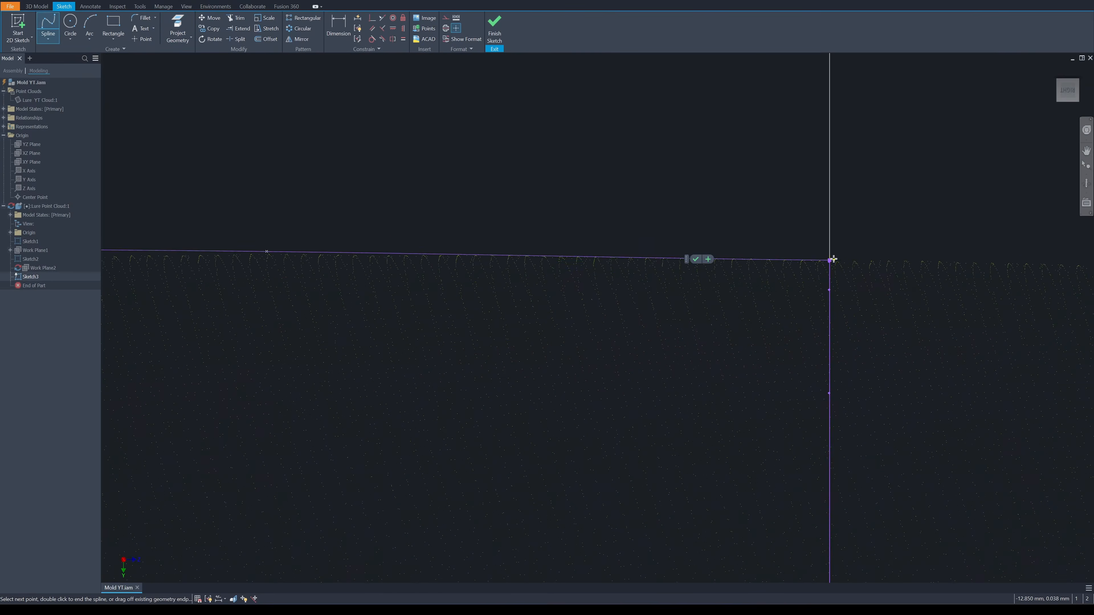
pyautogui.click(831, 260)
pyautogui.click(841, 265)
pyautogui.scroll(-5, 829, 230)
# Trace the lure's lower edge with a spline between the lower endpoints of the two half profiles, bypassing the small bumps
pyautogui.moveTo(648, 345); pyautogui.dragTo(664, 232, button='middle')
pyautogui.click(48, 25)
pyautogui.click(313, 415)
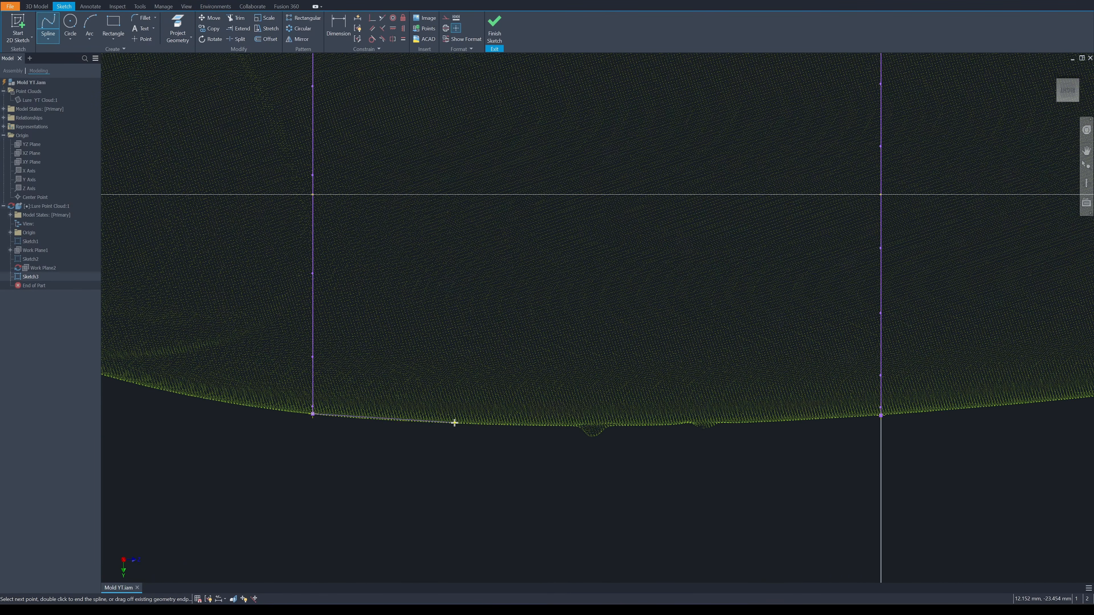
pyautogui.click(454, 423)
pyautogui.click(618, 427)
pyautogui.click(770, 422)
pyautogui.scroll(5, 874, 422)
pyautogui.click(899, 399)
# Start a 3D sketch and include the curved outlines of both half profiles as reference geometry
pyautogui.moveTo(597, 247)
pyautogui.keyDown('shift'); pyautogui.mouseDown(button='middle')
pyautogui.moveTo(501, 172)
pyautogui.moveTo(615, 183)
pyautogui.moveTo(579, 164)
pyautogui.moveTo(570, 198)
pyautogui.mouseUp(button='middle'); pyautogui.keyUp('shift')
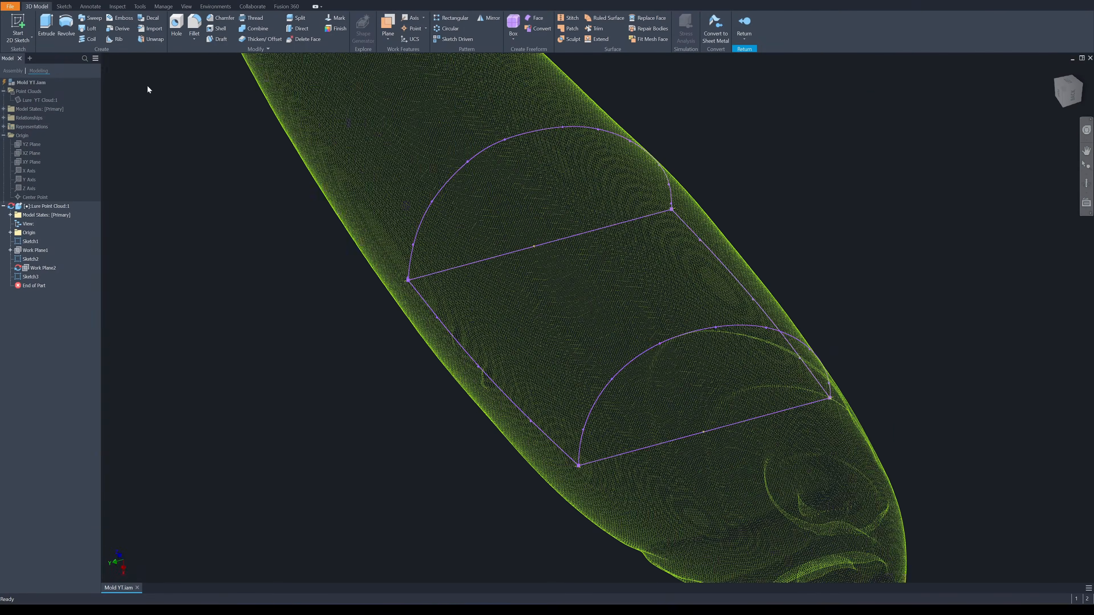
pyautogui.click(20, 39)
pyautogui.click(26, 71)
pyautogui.scroll(1, 302, 304)
pyautogui.rightClick(303, 306)
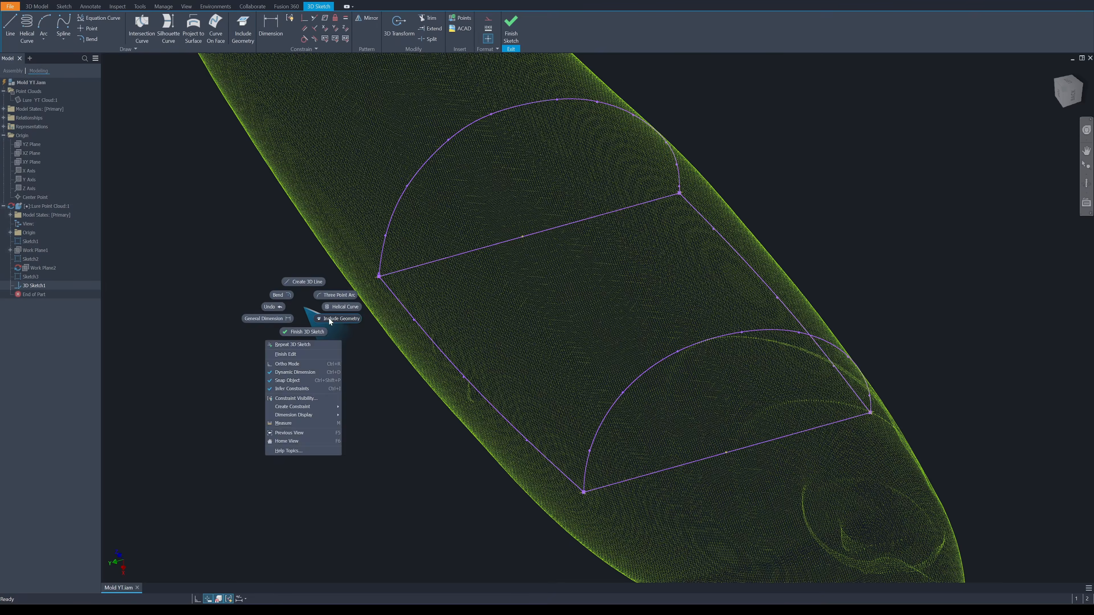
pyautogui.click(331, 320)
pyautogui.click(389, 216)
pyautogui.click(670, 355)
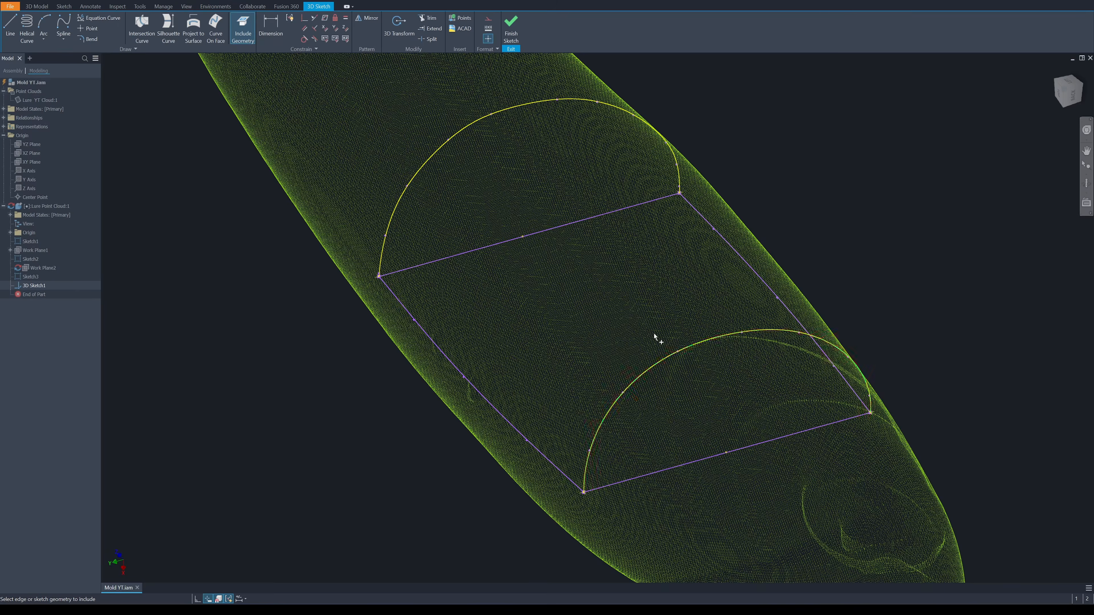
# Draw a control vertex spline in the 3D sketch connecting the curved outlines of the two half profiles
pyautogui.keyDown('shift'); pyautogui.moveTo(607, 272); pyautogui.dragTo(495, 168, button='middle'); pyautogui.keyUp('shift')
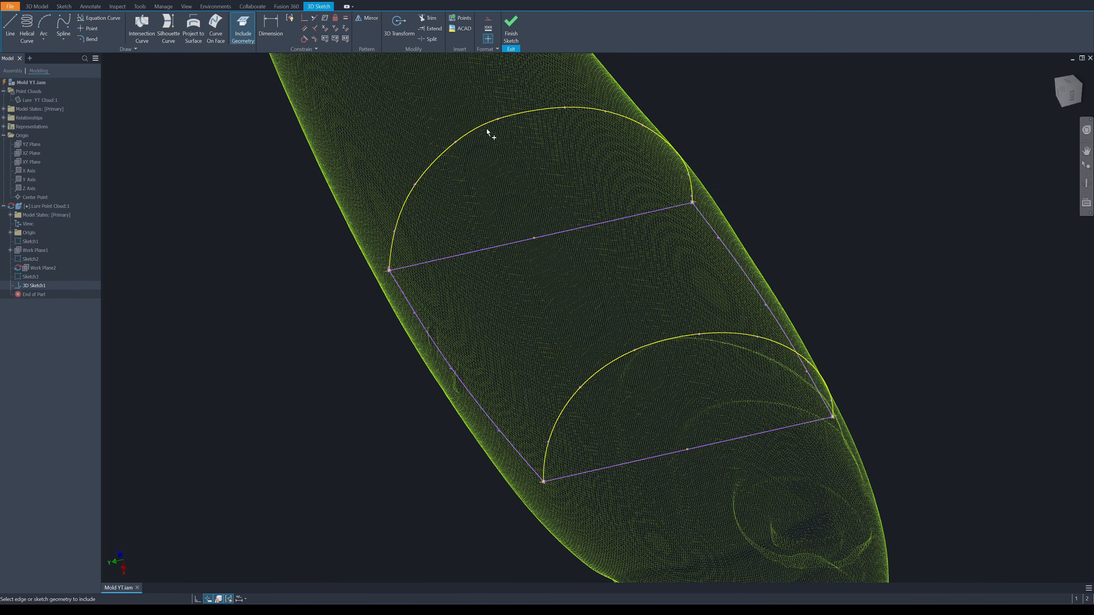
pyautogui.scroll(-1, 603, 297)
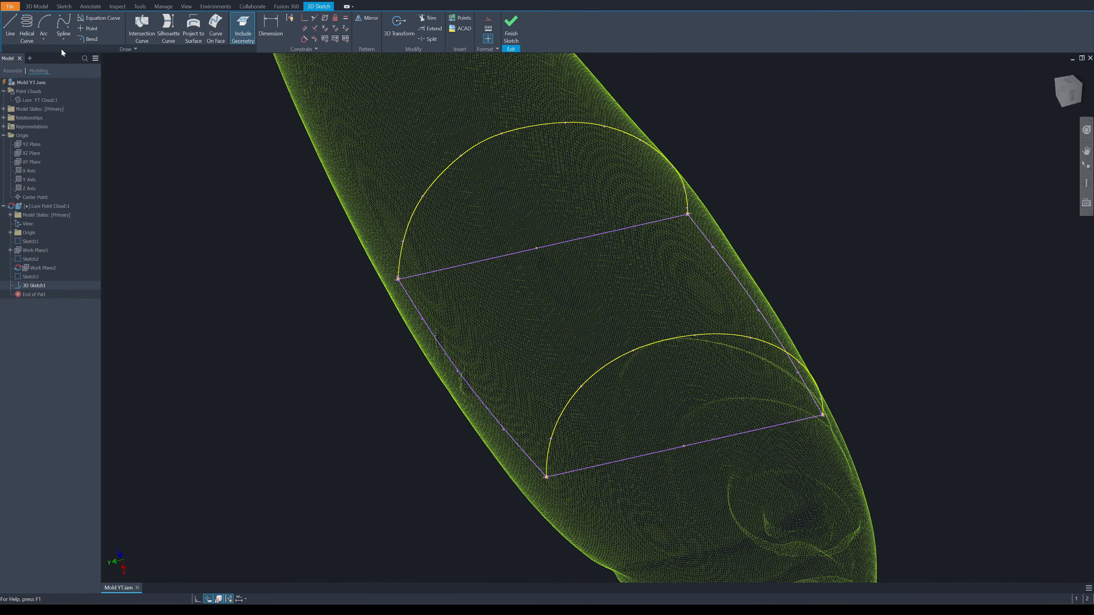
pyautogui.click(64, 40)
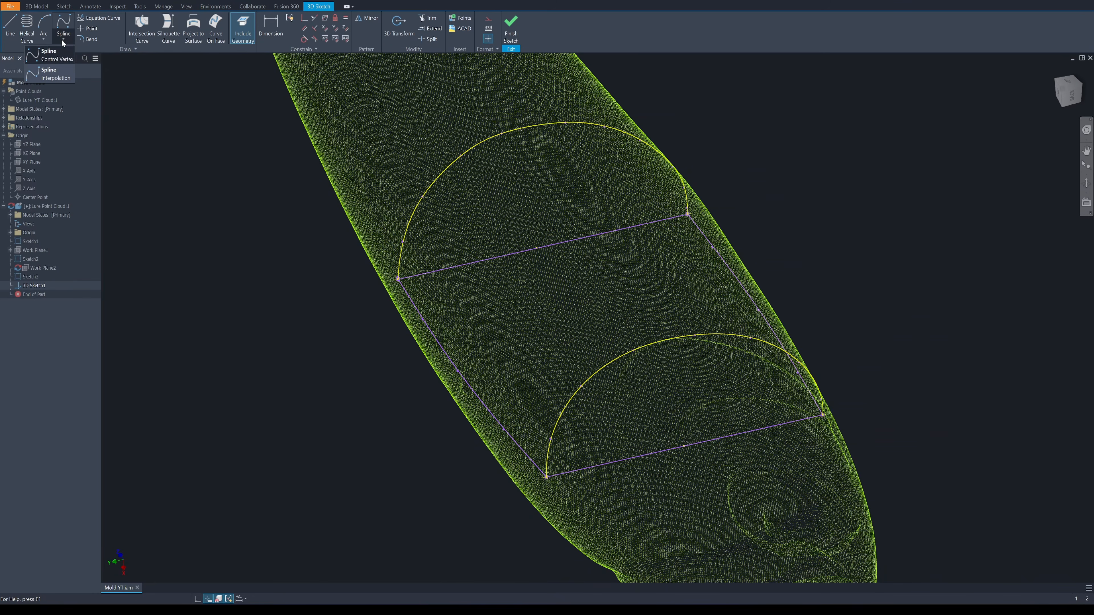
pyautogui.click(51, 65)
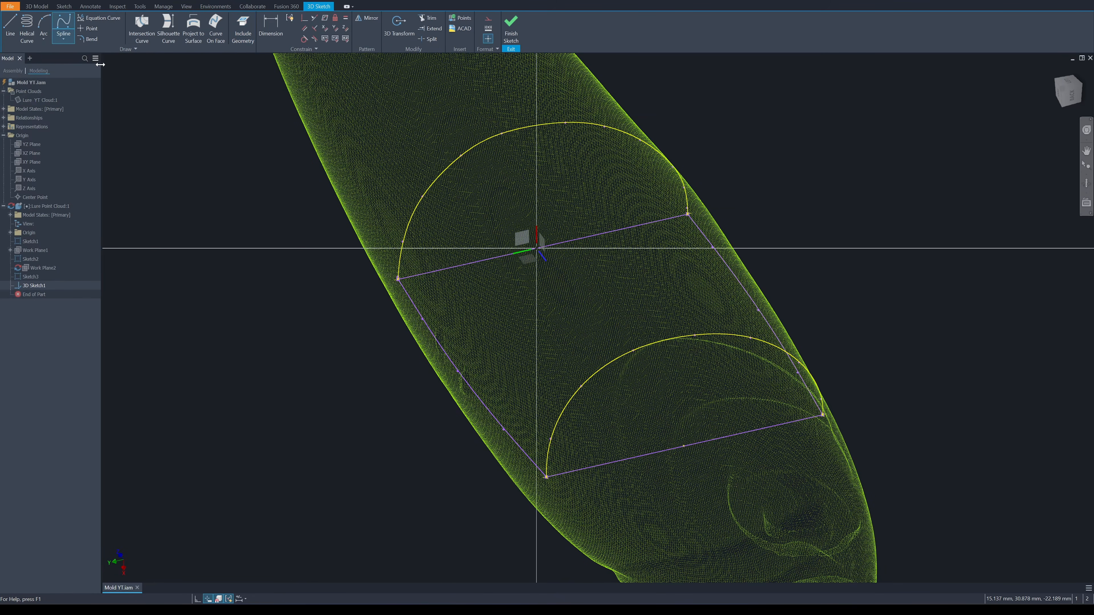
pyautogui.press('Escape')
pyautogui.click(64, 25)
pyautogui.click(486, 192)
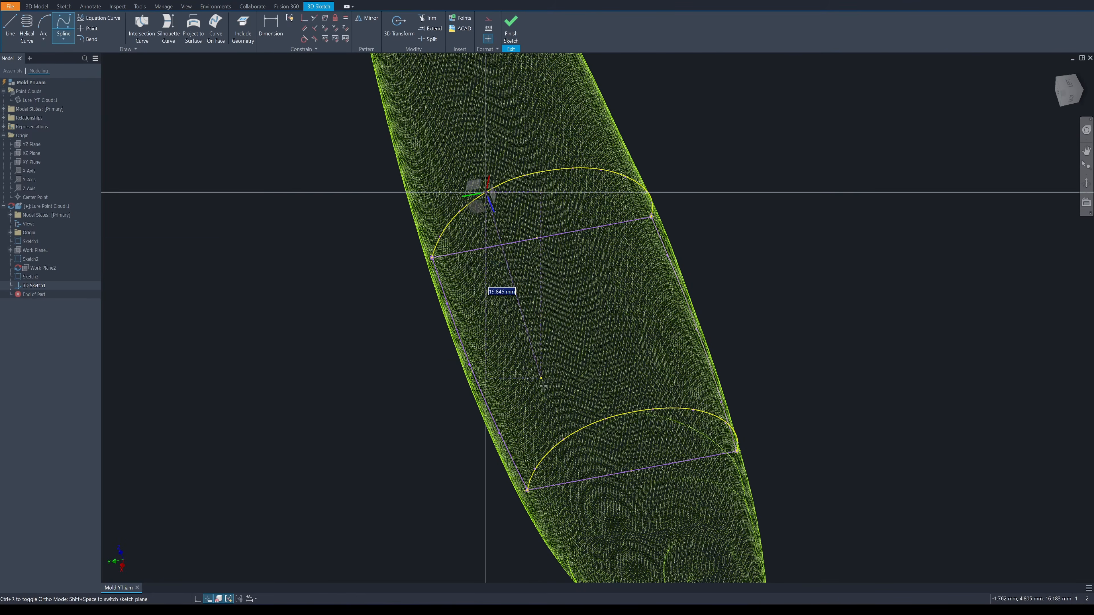
pyautogui.click(571, 435)
pyautogui.rightClick(585, 386)
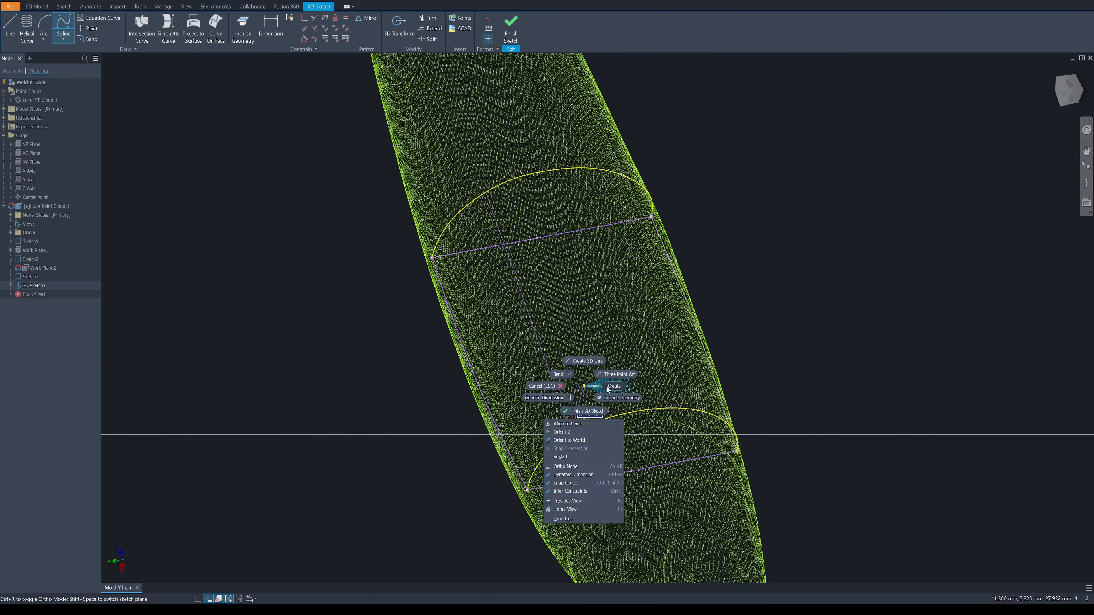
pyautogui.click(608, 387)
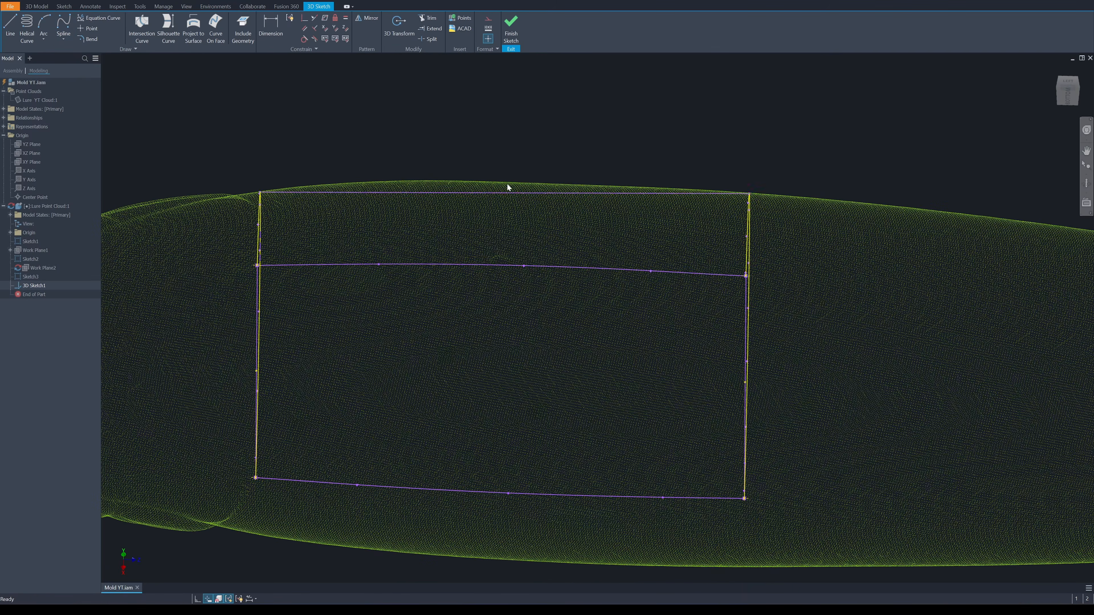
# Insert a vertex in the 3D spline, move it to match the cloud's surface, and add a second spline between the profile curves
pyautogui.click(507, 193)
pyautogui.rightClick(507, 196)
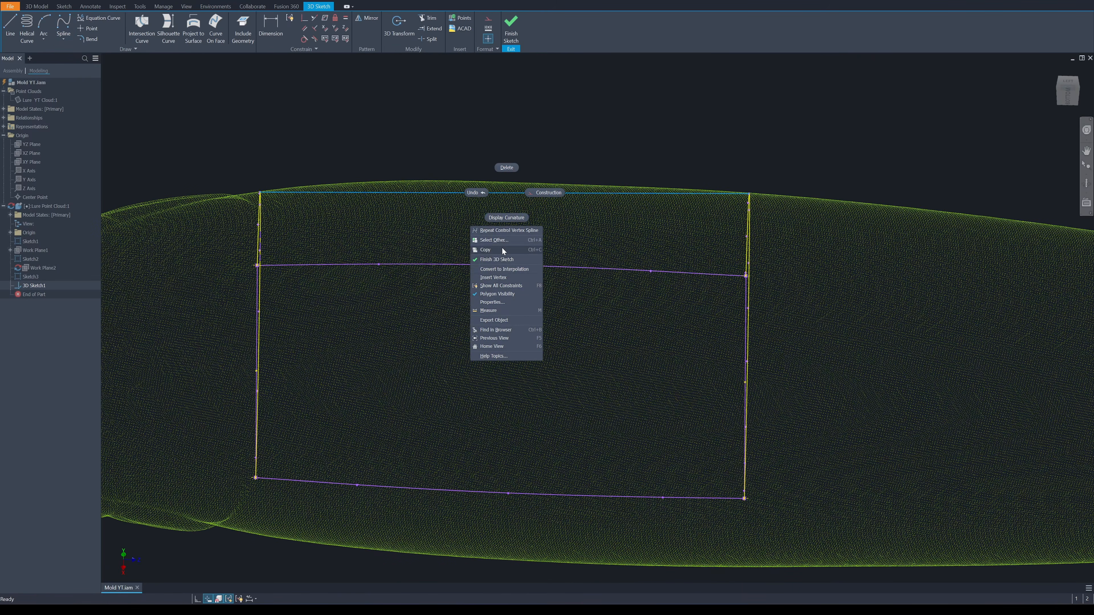
pyautogui.click(498, 274)
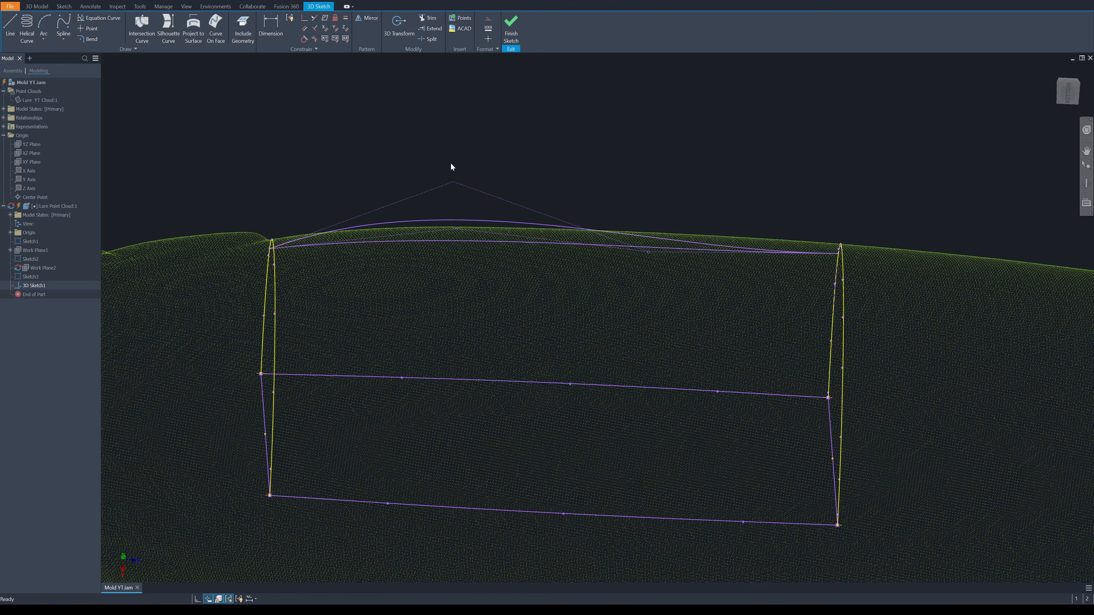
pyautogui.moveTo(451, 163); pyautogui.dragTo(451, 182)
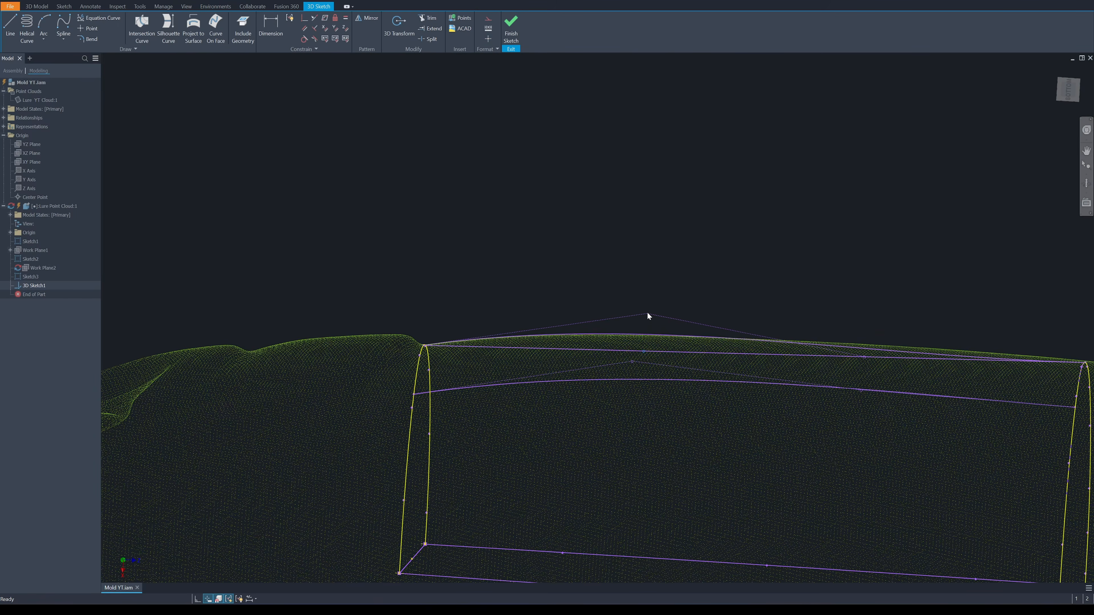
pyautogui.keyDown('shift'); pyautogui.moveTo(647, 311); pyautogui.dragTo(537, 318, button='middle'); pyautogui.keyUp('shift')
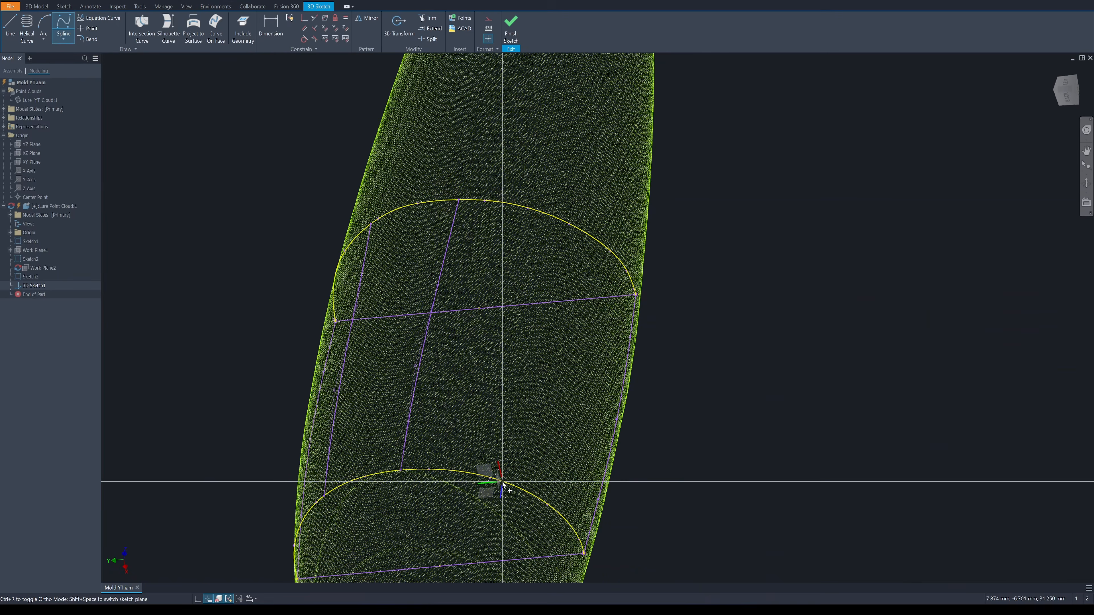
pyautogui.click(501, 480)
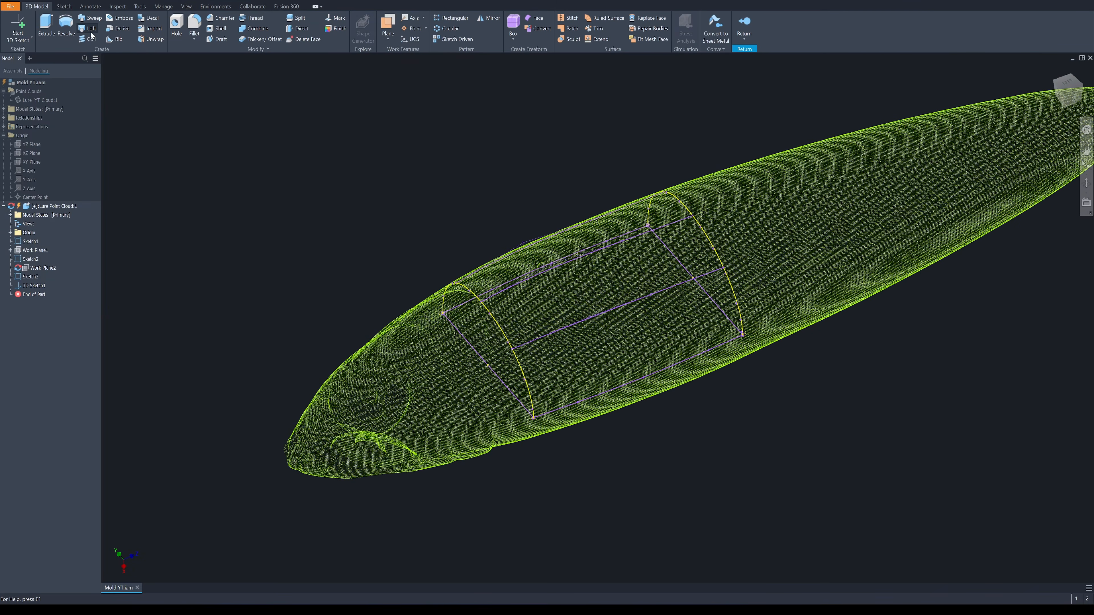
# Start a solid Loft and select the mid-body and head-side half profiles as its sections
pyautogui.click(90, 34)
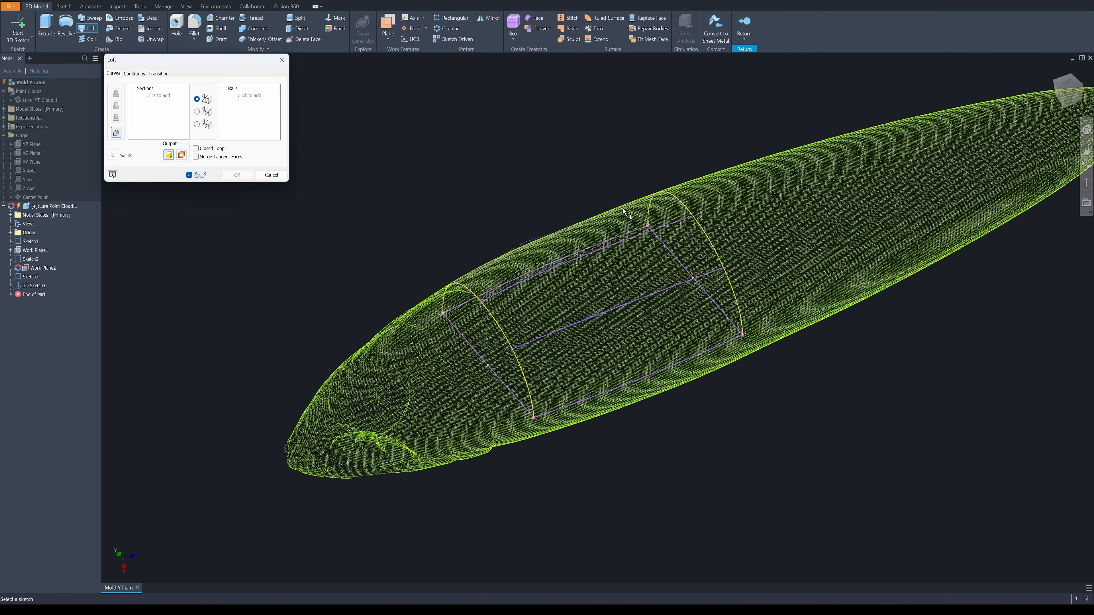
pyautogui.click(686, 212)
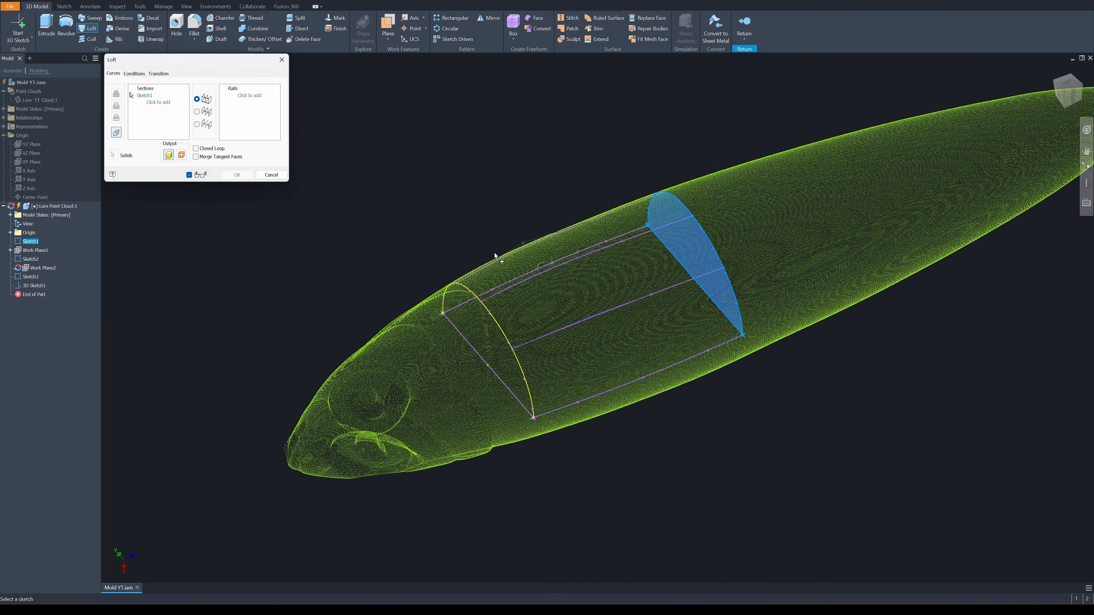
pyautogui.click(501, 325)
pyautogui.moveTo(502, 325)
pyautogui.keyDown('shift'); pyautogui.mouseDown(button='middle')
pyautogui.moveTo(745, 215)
pyautogui.moveTo(923, 259)
pyautogui.mouseUp(button='middle'); pyautogui.keyUp('shift')
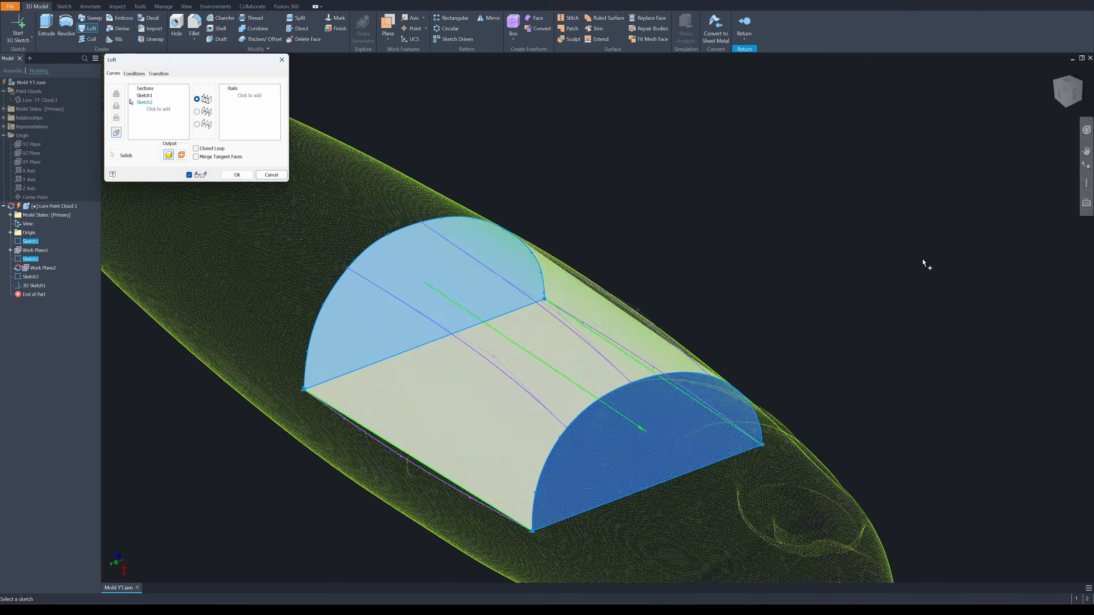
pyautogui.press('ctrl')
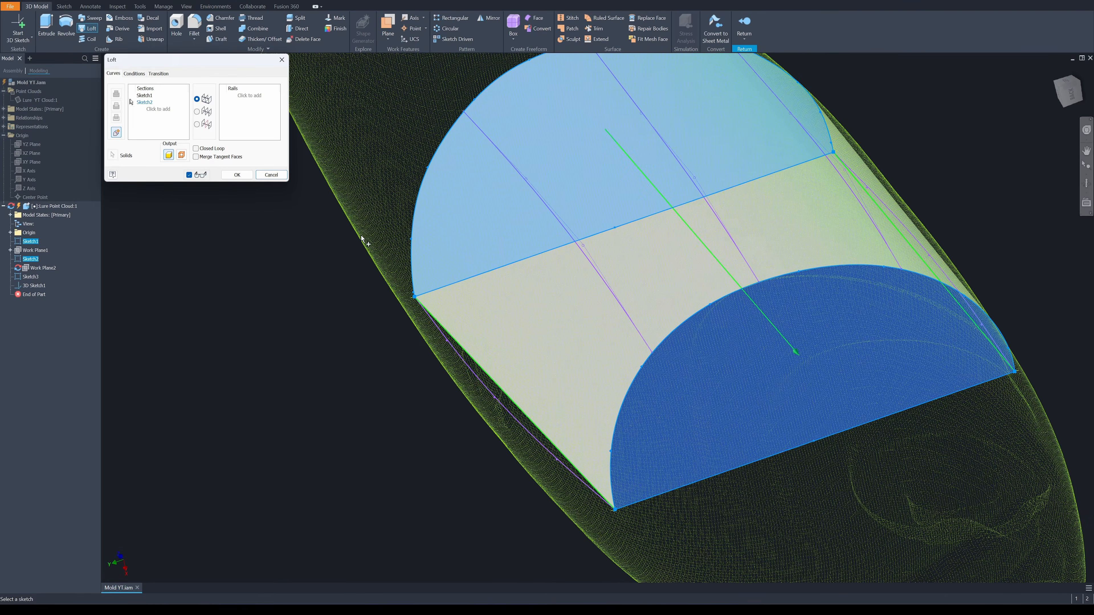
# Add the flat side curves and the 3D splines between the two half profiles as guide rails of the loft
pyautogui.click(244, 98)
pyautogui.click(467, 366)
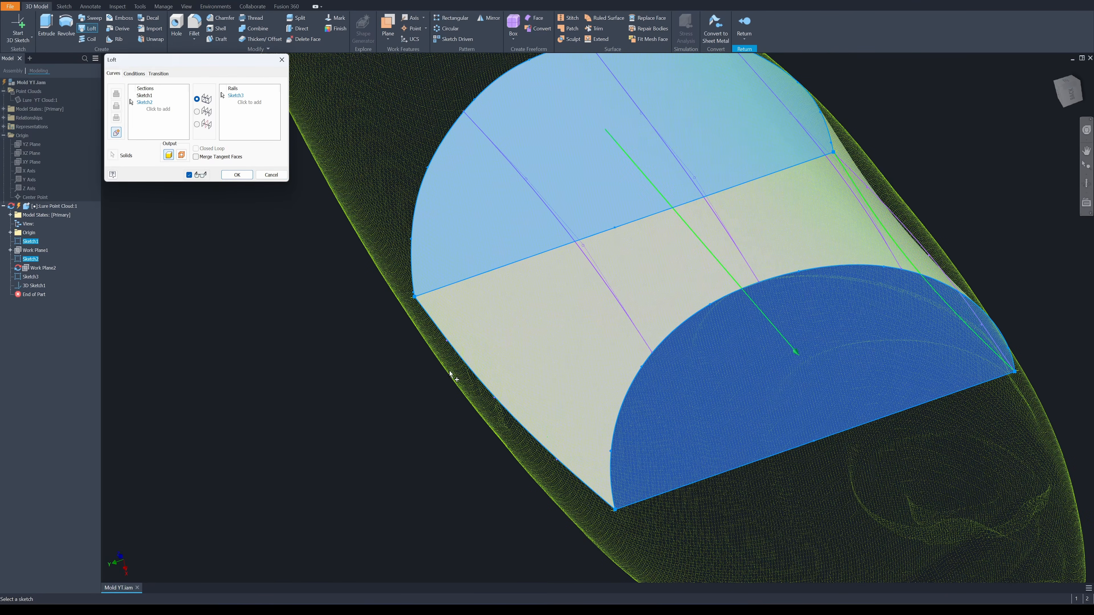
pyautogui.click(587, 254)
pyautogui.click(682, 235)
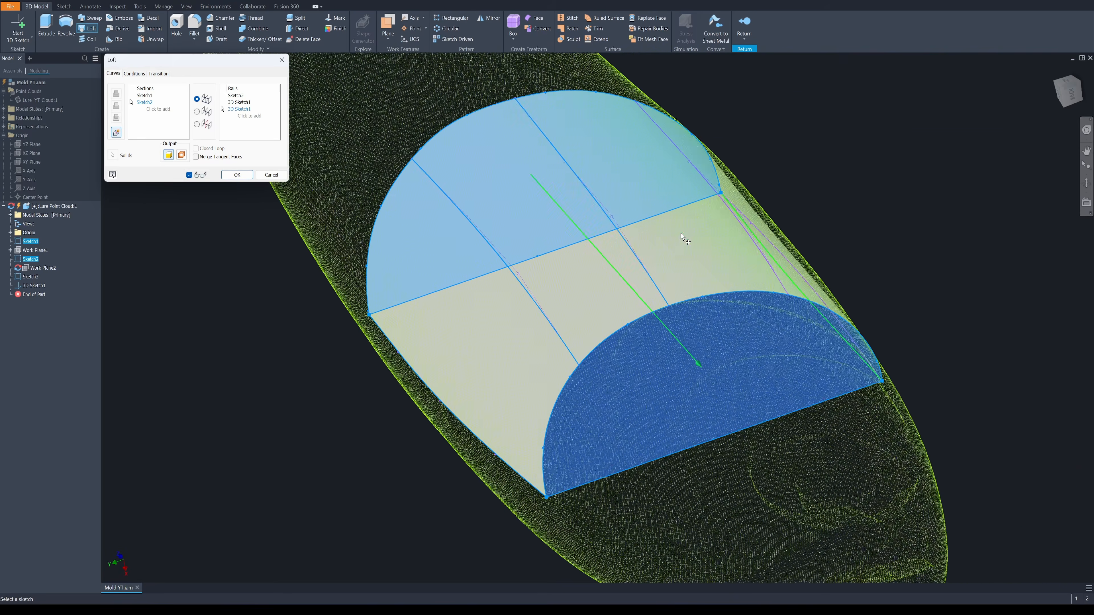
pyautogui.click(678, 249)
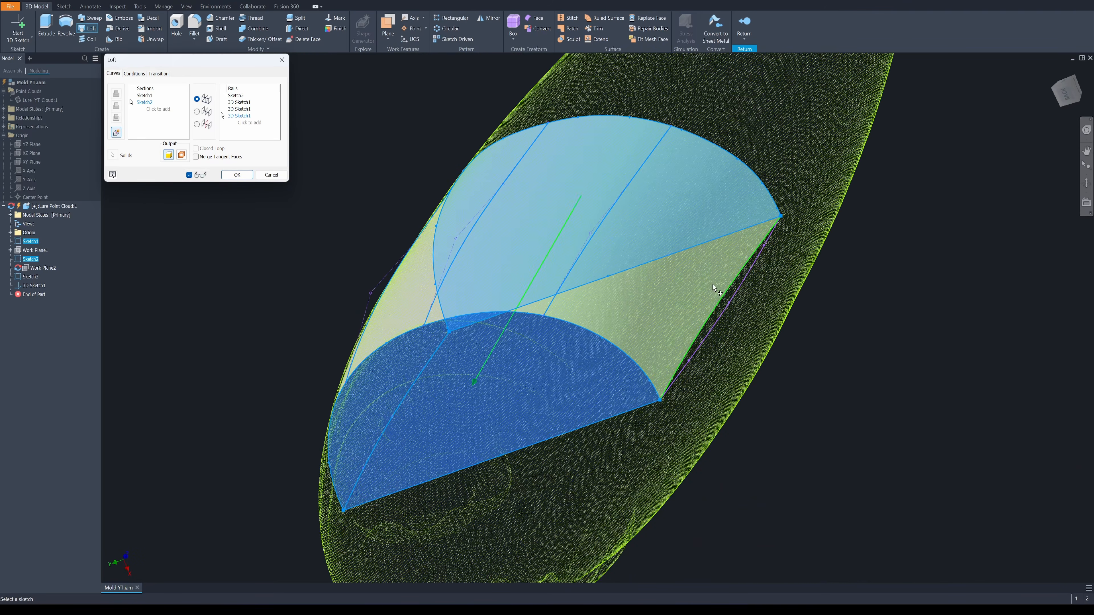
pyautogui.click(736, 294)
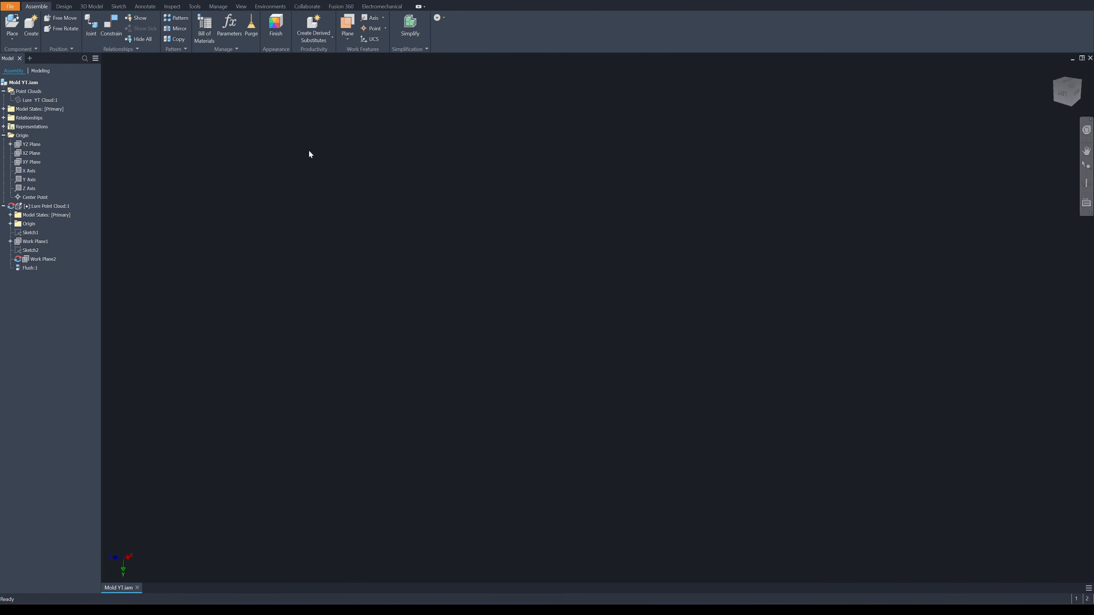
# Place the imported FishCA mesh into the assembly and display it in the Realistic visual style
pyautogui.click(12, 26)
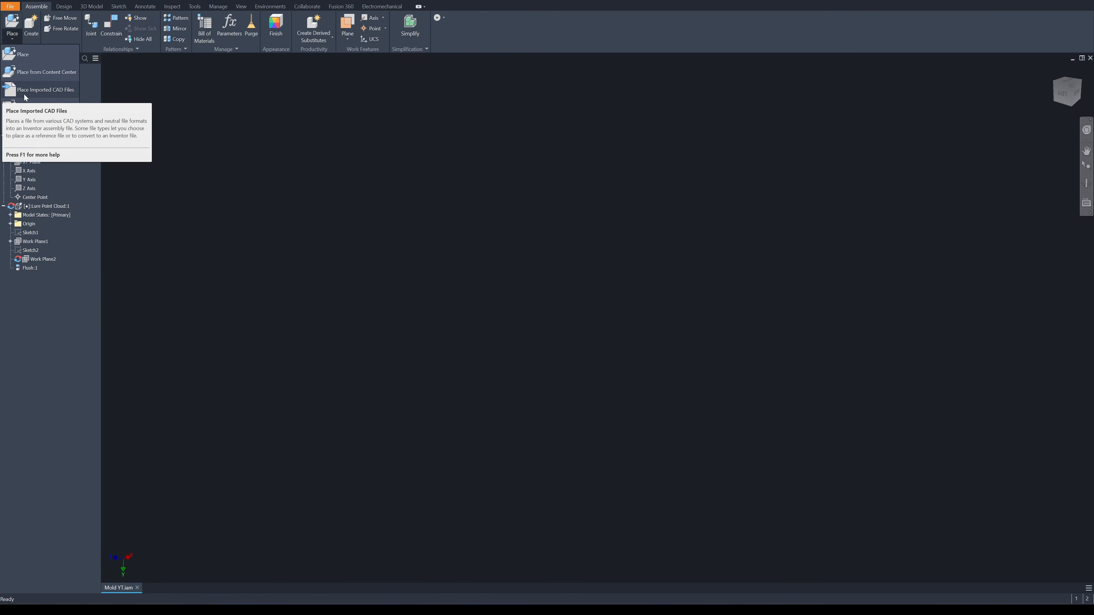
pyautogui.click(25, 92)
pyautogui.moveTo(658, 226); pyautogui.dragTo(598, 229)
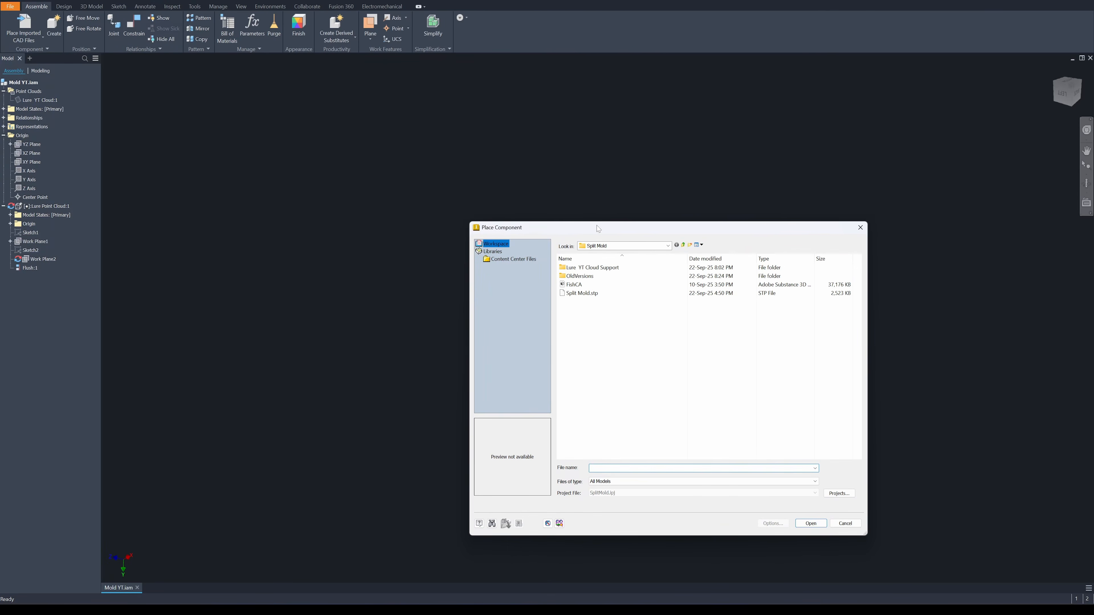
pyautogui.click(577, 285)
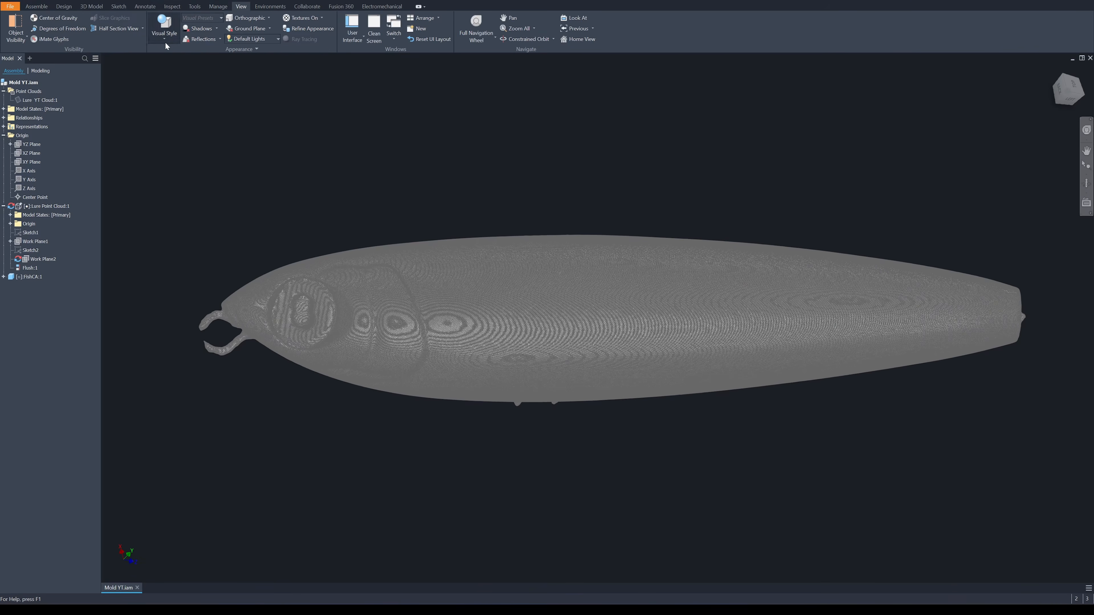
pyautogui.click(165, 42)
pyautogui.click(147, 59)
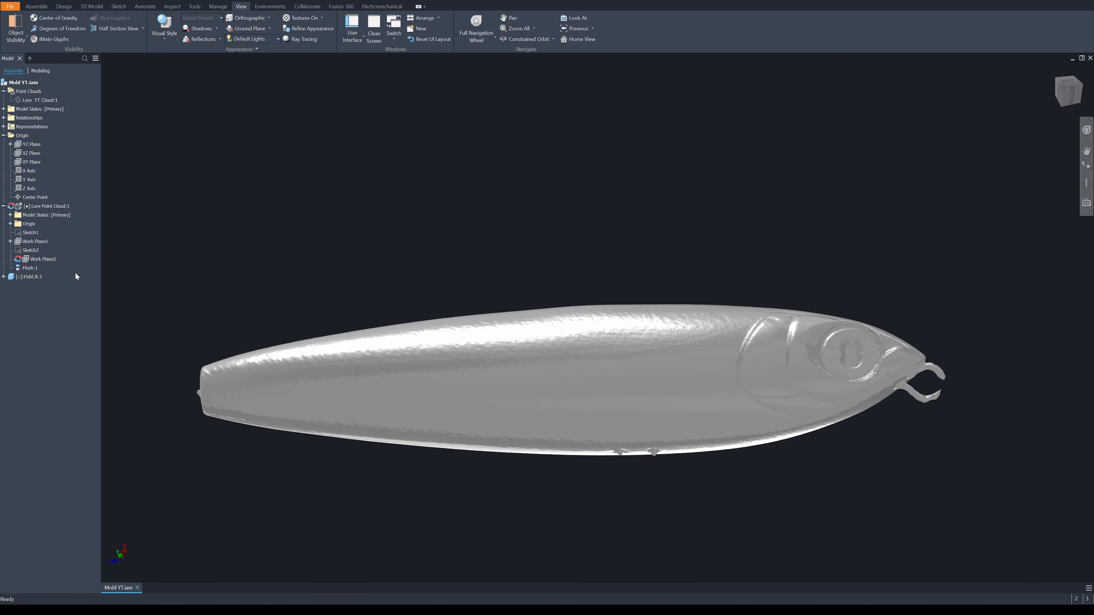
# Check the mesh inside the FishCA part, return to the assembly, and apply the Clear - Blue appearance to the component
pyautogui.doubleClick(29, 277)
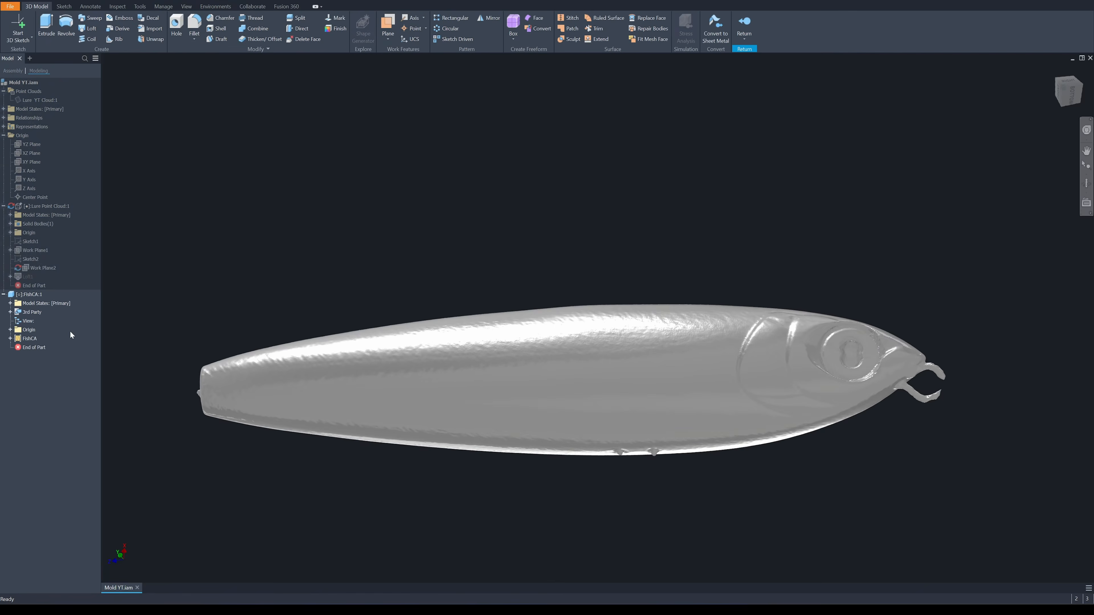
pyautogui.click(31, 339)
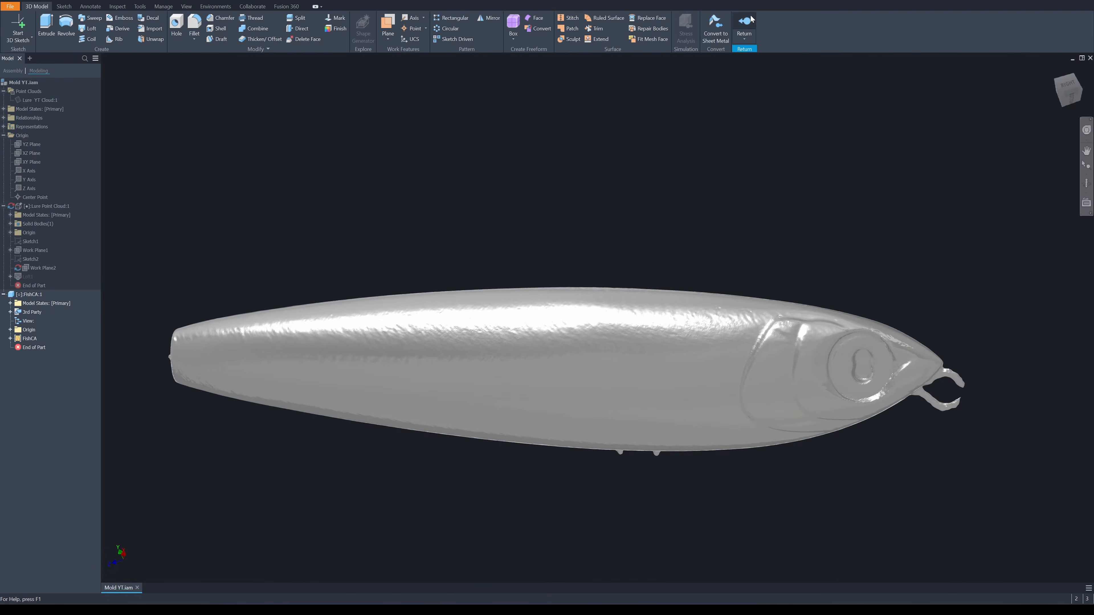
pyautogui.click(744, 24)
pyautogui.click(230, 1)
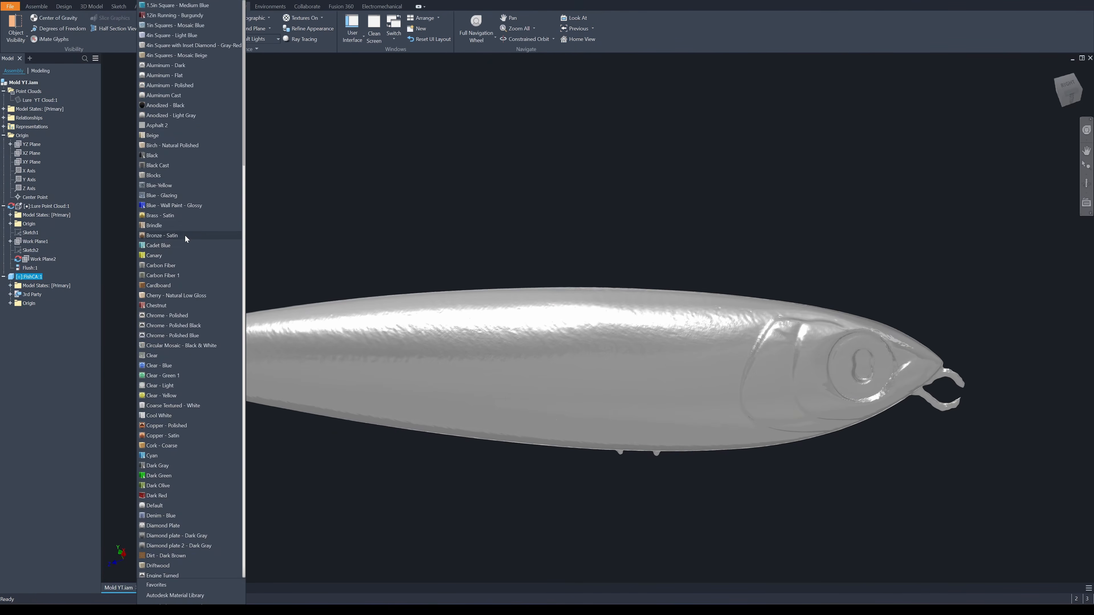
pyautogui.click(182, 368)
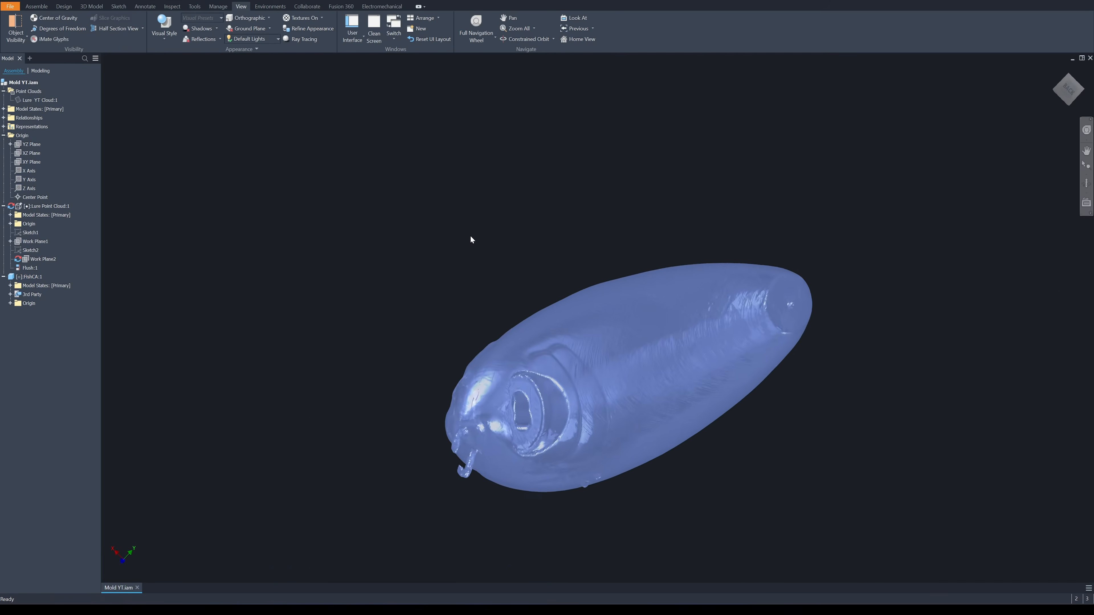
pyautogui.scroll(5, 470, 237)
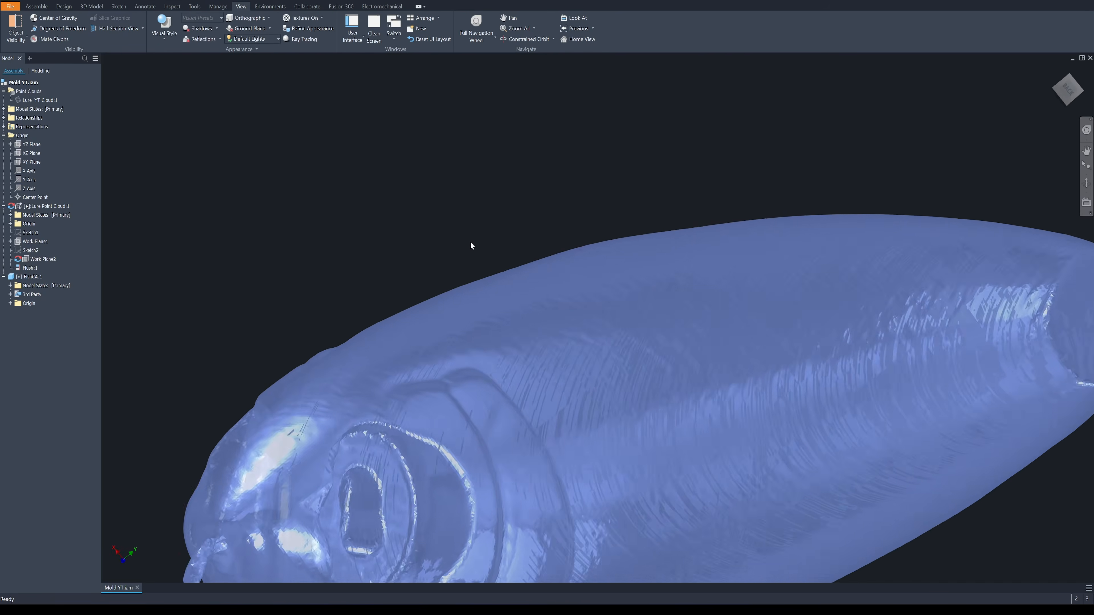
pyautogui.keyDown('shift'); pyautogui.moveTo(470, 242); pyautogui.dragTo(483, 187, button='middle'); pyautogui.keyUp('shift')
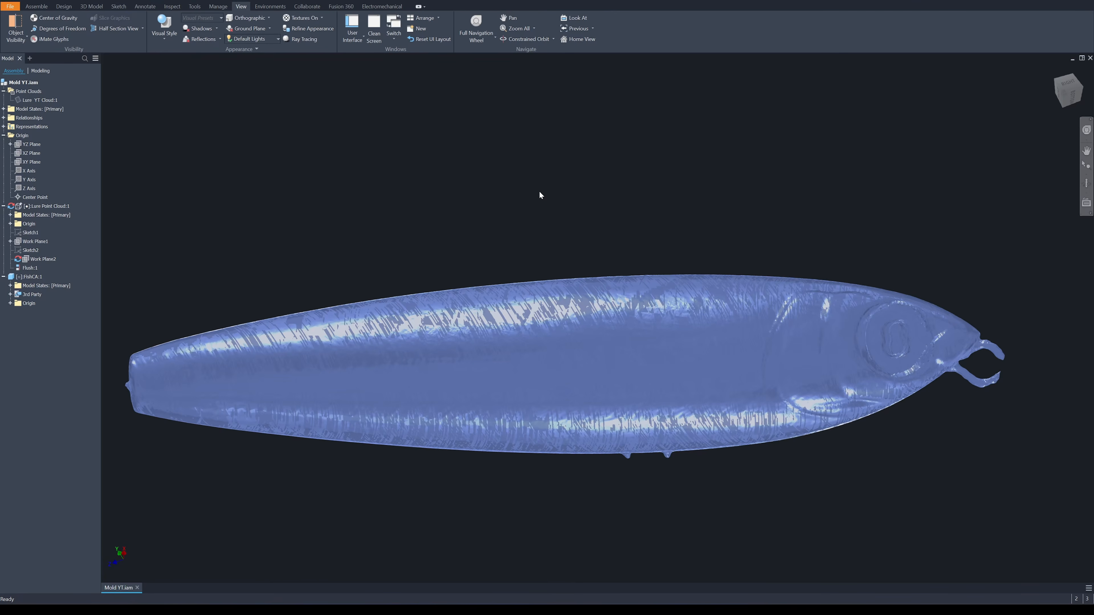
pyautogui.keyDown('shift'); pyautogui.moveTo(540, 193); pyautogui.dragTo(530, 141, button='middle'); pyautogui.keyUp('shift')
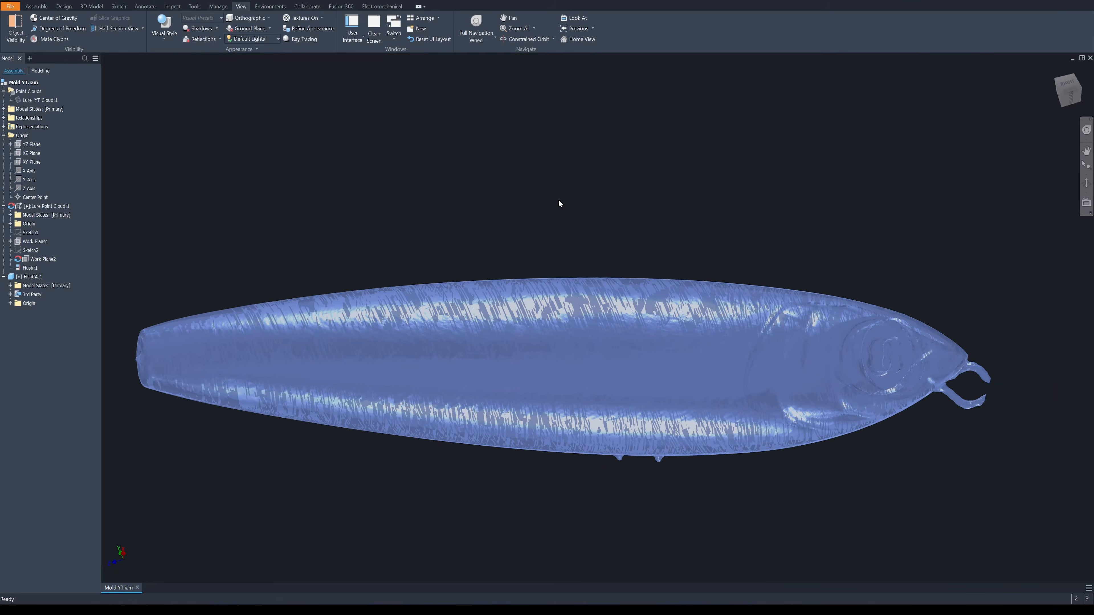
pyautogui.keyDown('shift'); pyautogui.moveTo(545, 210); pyautogui.dragTo(502, 177, button='middle'); pyautogui.keyUp('shift')
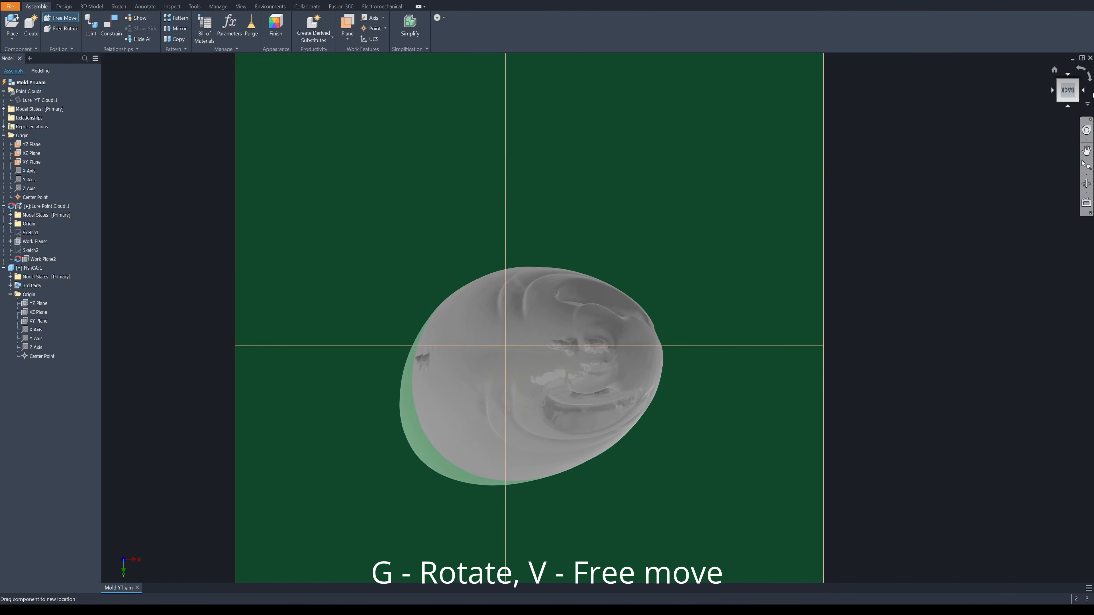
# Free-rotate and free-move the lure mesh in the lengthwise view until its long axis lies along the horizontal origin plane
pyautogui.click(1084, 91)
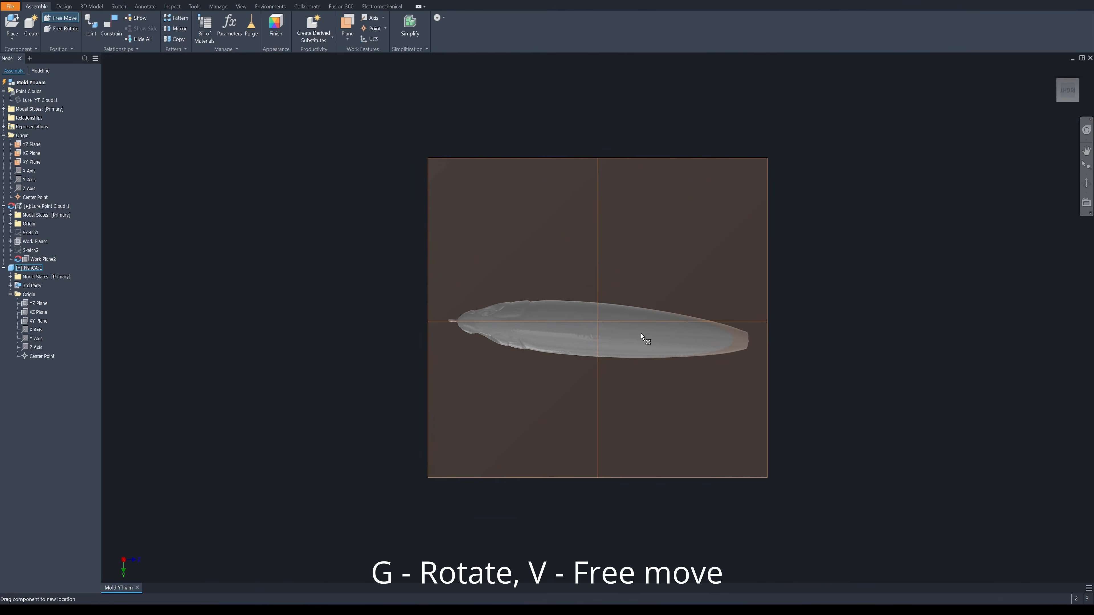
pyautogui.scroll(3, 711, 315)
pyautogui.press('g')
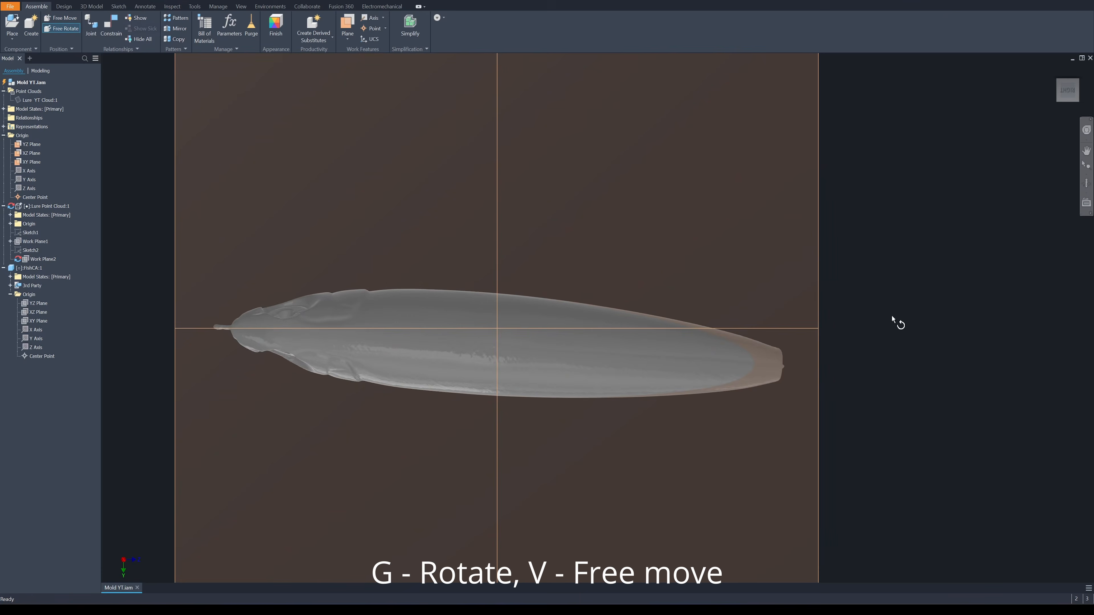
pyautogui.click(674, 358)
pyautogui.moveTo(901, 318); pyautogui.dragTo(893, 289)
pyautogui.press('v')
pyautogui.moveTo(555, 367); pyautogui.dragTo(562, 348)
pyautogui.press('g')
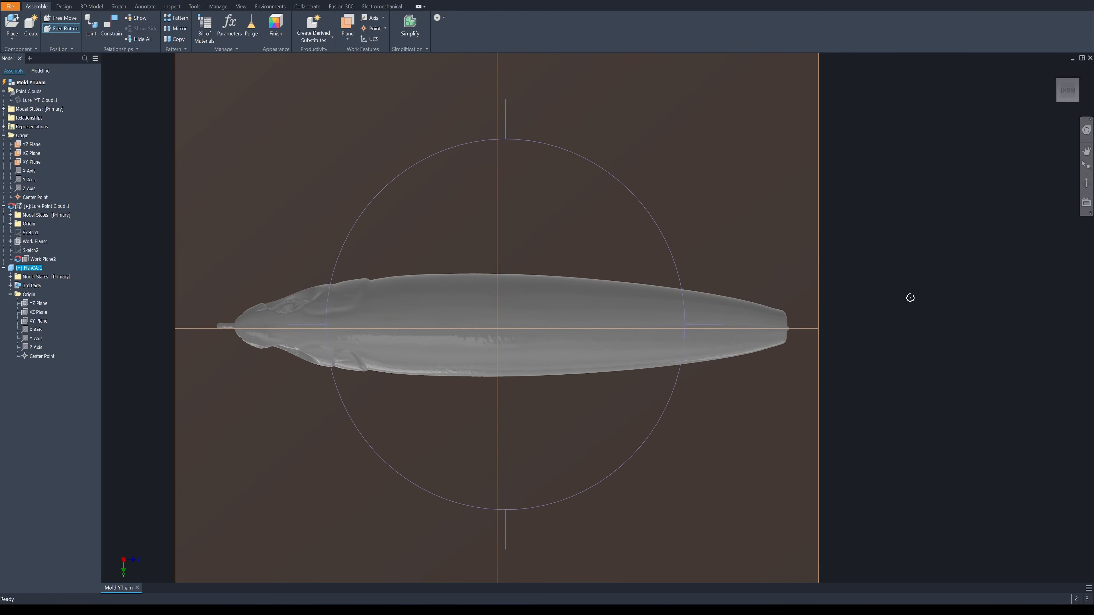
# View the lure mesh from the adjacent side and free-rotate it to straighten it against the assembly's origin planes
pyautogui.press('v')
pyautogui.click(1054, 101)
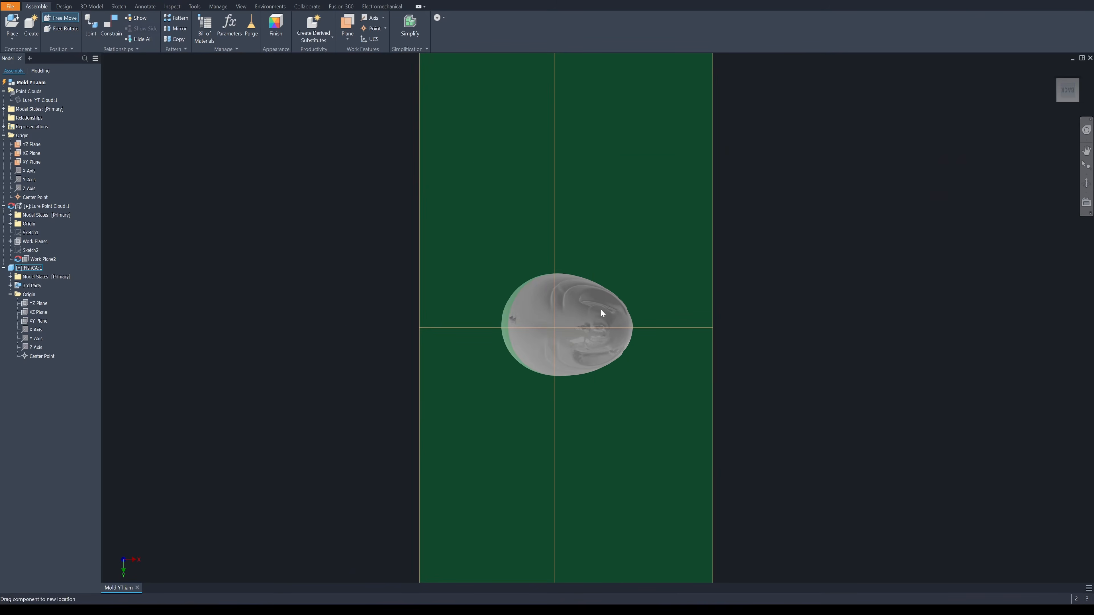
pyautogui.press('g')
pyautogui.scroll(-3, 769, 302)
pyautogui.press('Escape')
pyautogui.scroll(5, 858, 221)
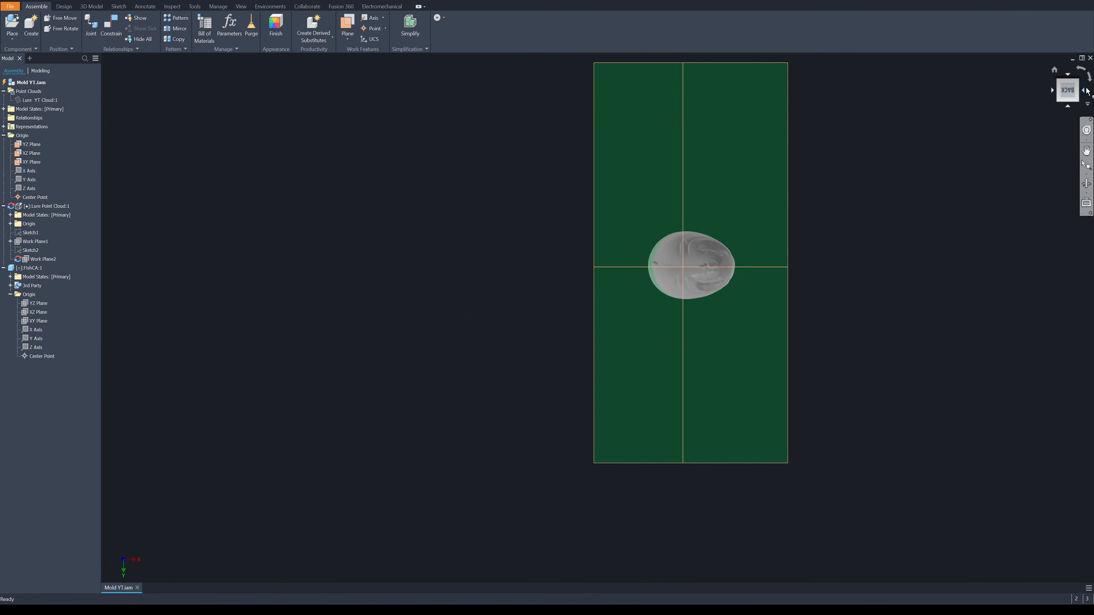
pyautogui.click(1085, 90)
pyautogui.click(1085, 89)
# Free-move the mesh slightly in the end view so its profile is centred on the vertical origin plane
pyautogui.click(1085, 90)
pyautogui.click(1069, 76)
pyautogui.click(689, 306)
pyautogui.press('g')
pyautogui.moveTo(850, 281); pyautogui.dragTo(834, 306)
pyautogui.press('v')
pyautogui.press('g')
pyautogui.click(1085, 90)
pyautogui.scroll(-5, 613, 310)
pyautogui.press('v')
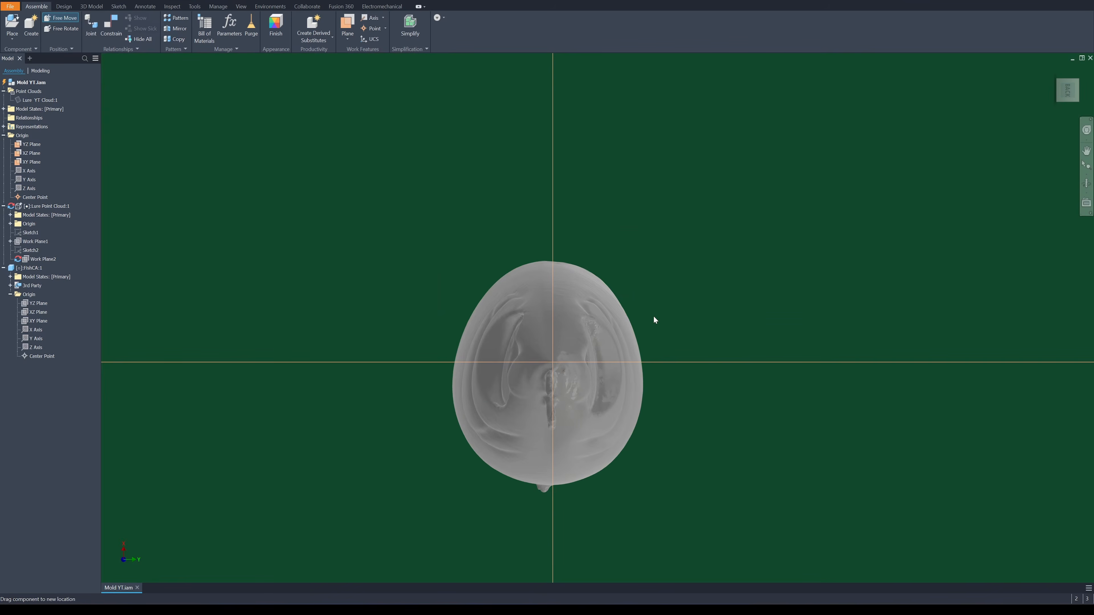
pyautogui.moveTo(587, 330); pyautogui.dragTo(591, 329)
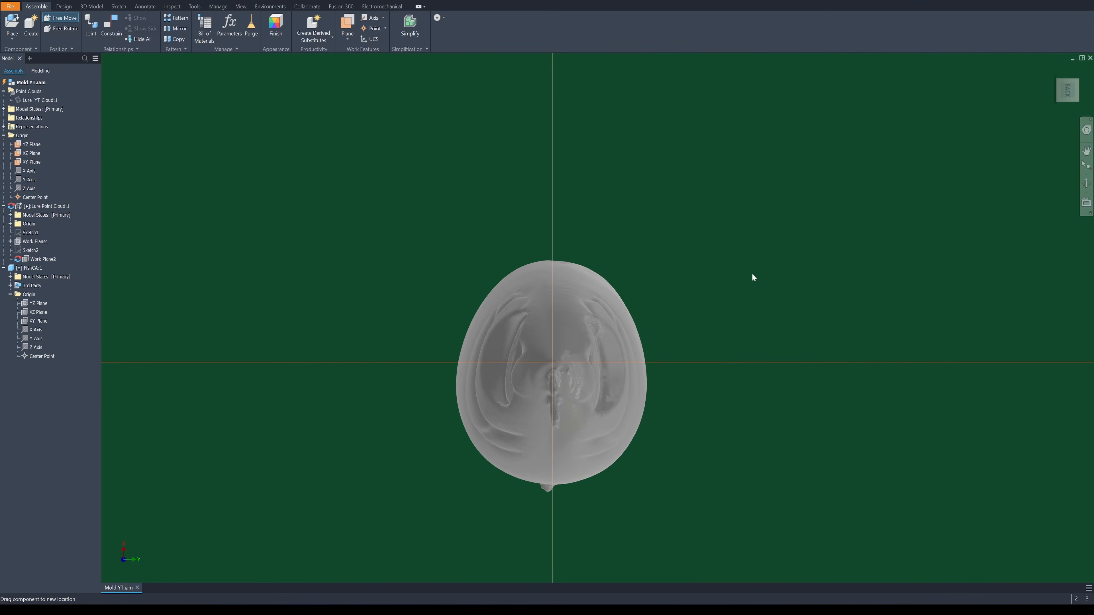
# Start a 2D sketch in the FishCA part on the assembly's XY plane and project the assembly's X axis into it
pyautogui.press('F6')
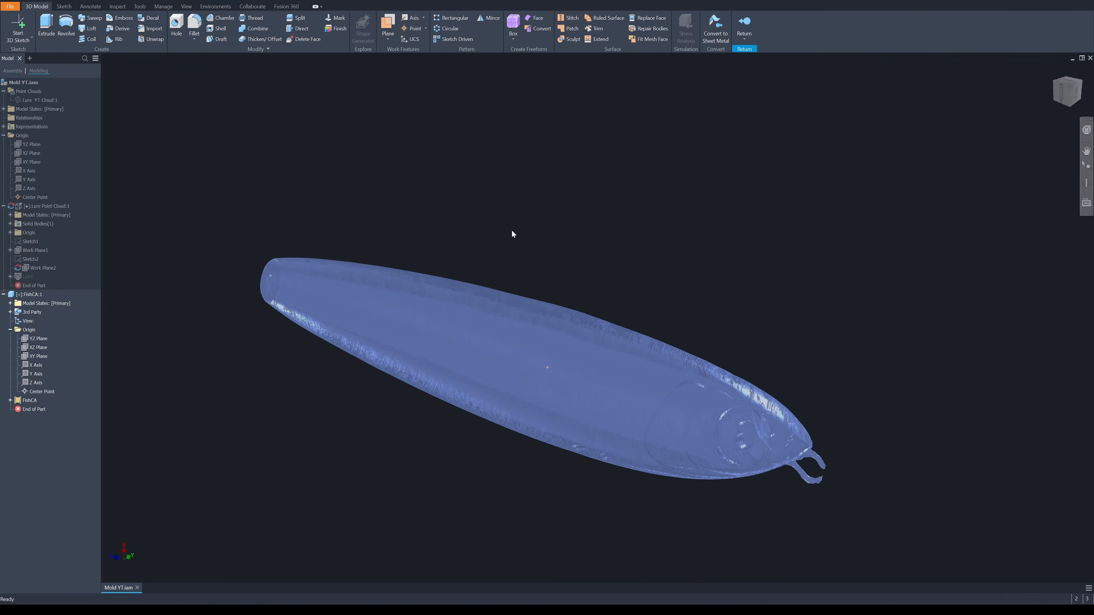
pyautogui.press('s')
pyautogui.click(26, 161)
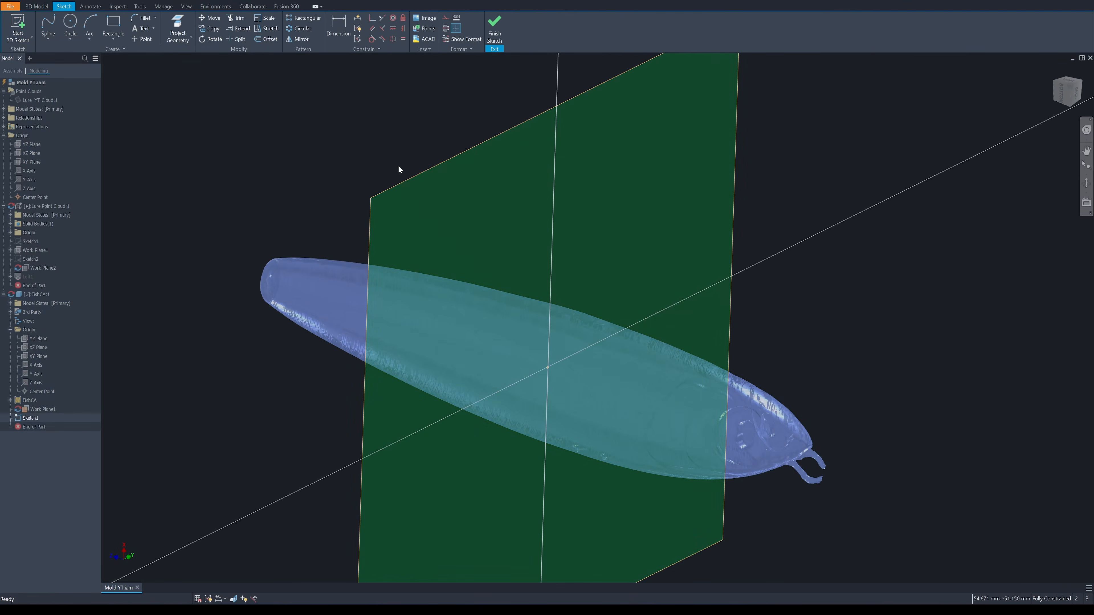
pyautogui.rightClick(318, 160)
pyautogui.click(344, 167)
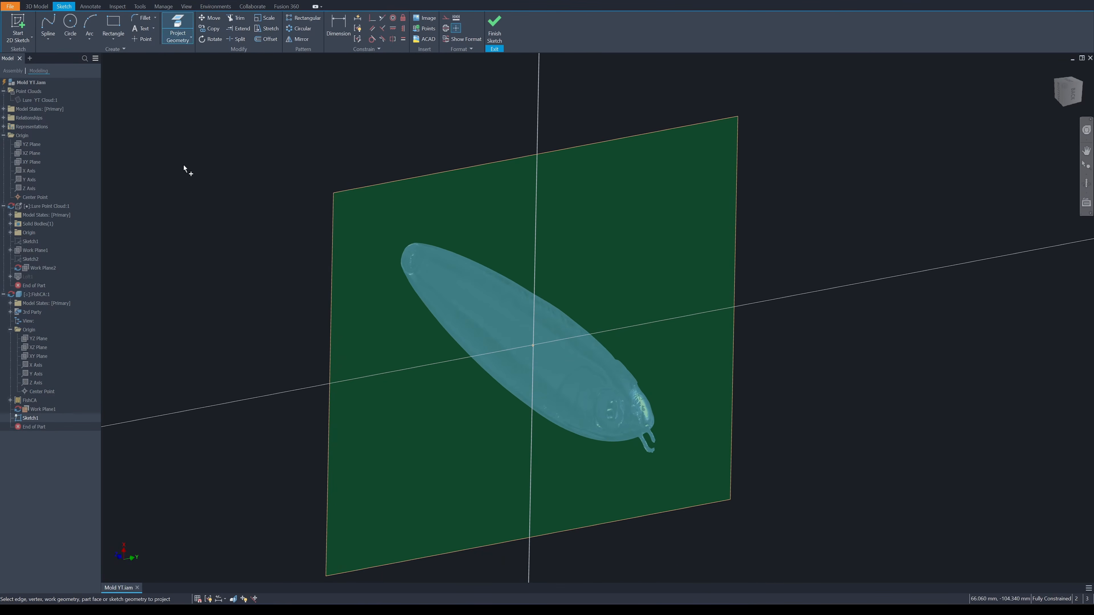
pyautogui.click(29, 170)
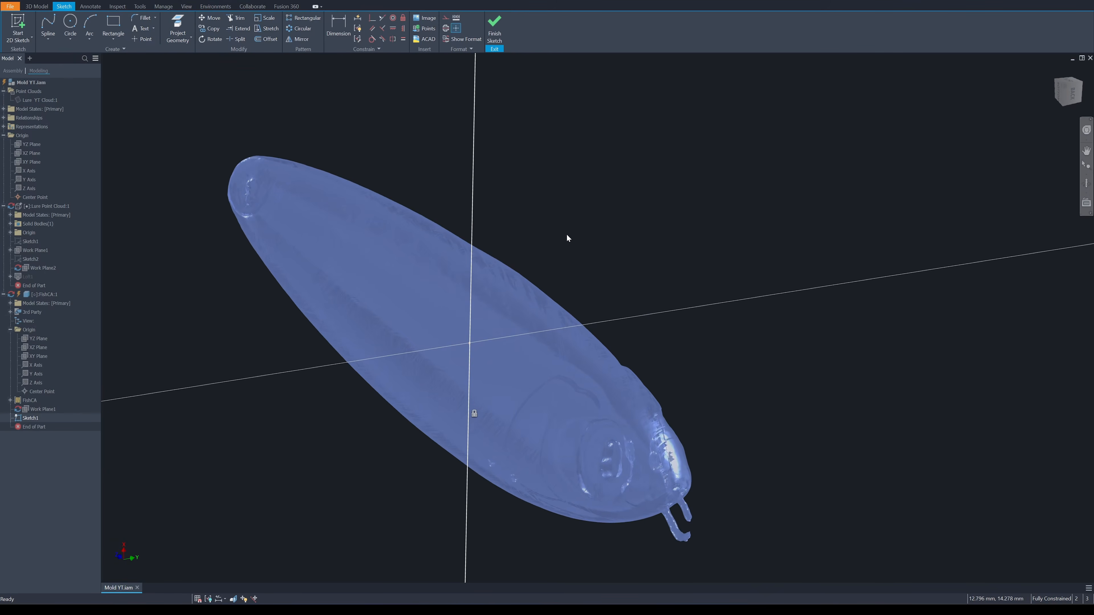
# Slice the mesh at the sketch plane and switch to the Shaded with Edges visual style to expose the cross-section outline
pyautogui.press('F7')
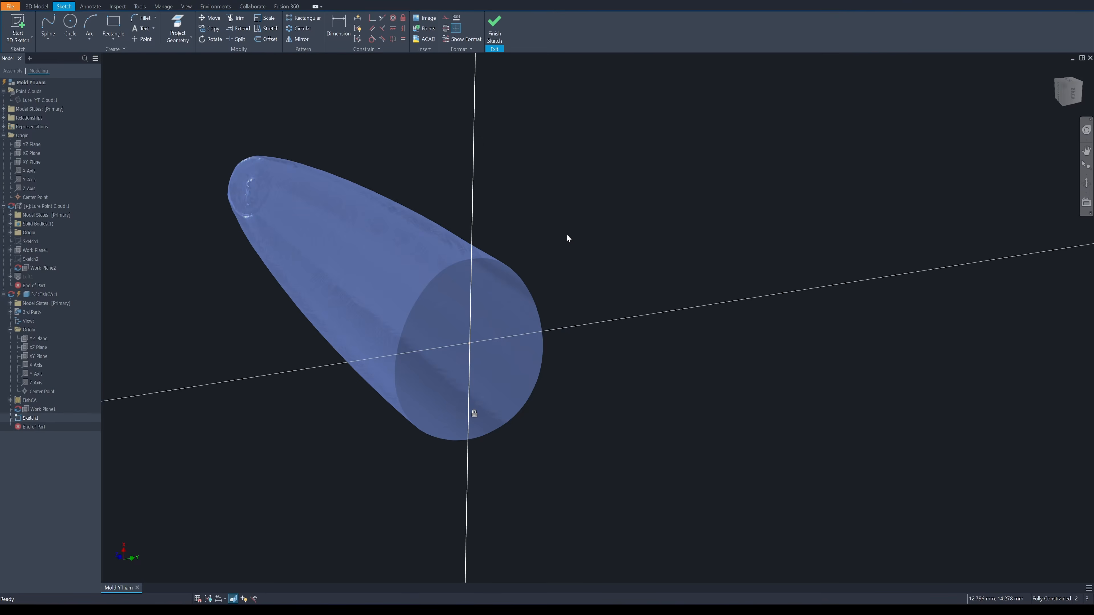
pyautogui.keyDown('shift'); pyautogui.moveTo(567, 235); pyautogui.dragTo(538, 207, button='middle'); pyautogui.keyUp('shift')
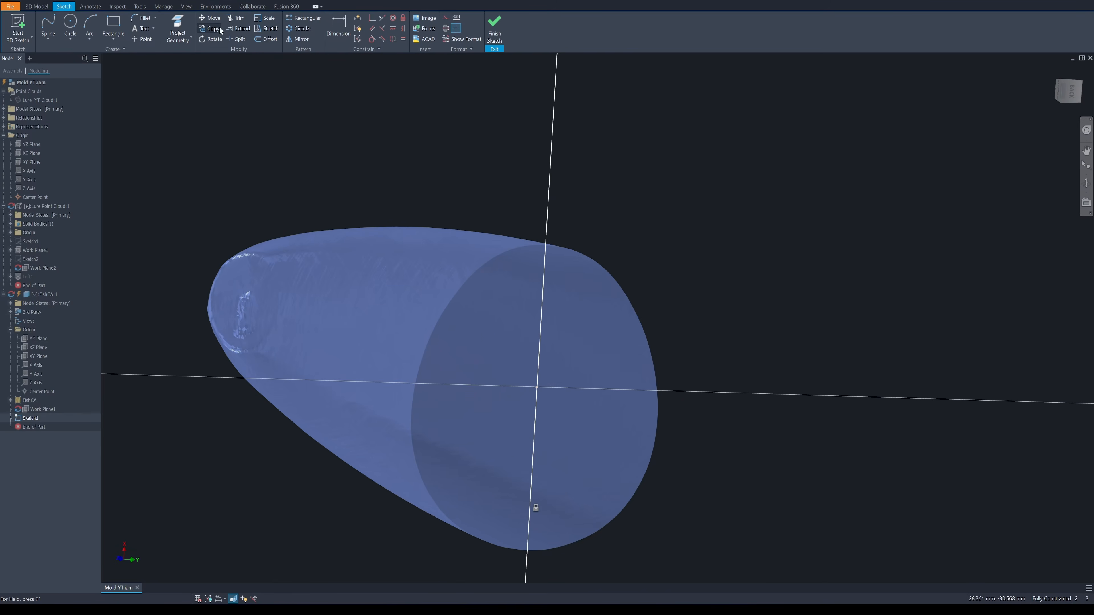
pyautogui.click(186, 7)
pyautogui.click(155, 26)
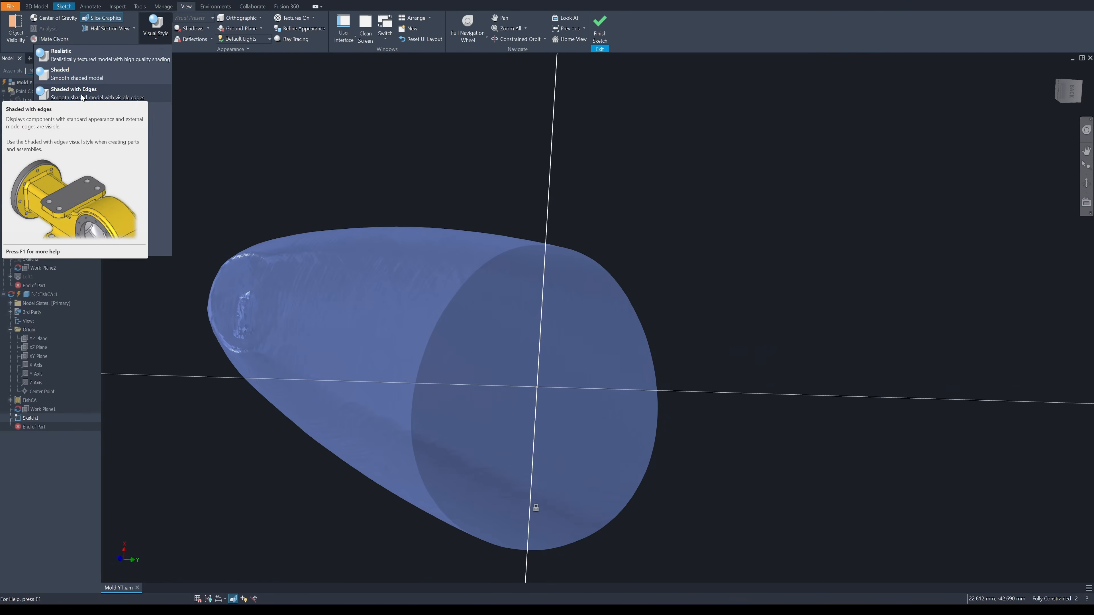
pyautogui.click(82, 97)
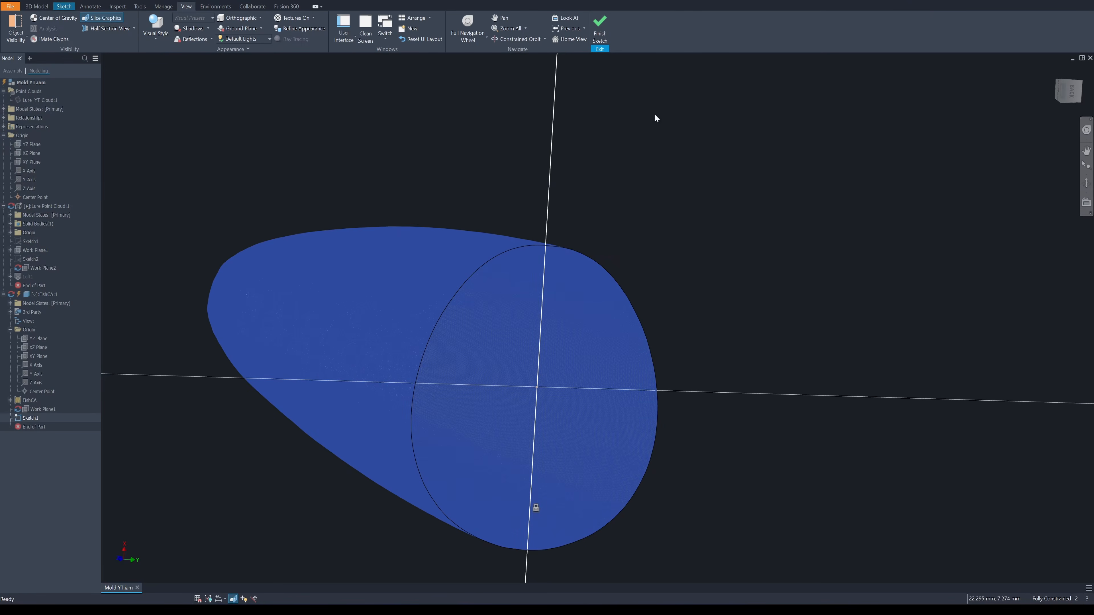
pyautogui.click(1069, 92)
pyautogui.scroll(5, 677, 122)
pyautogui.scroll(-6, 722, 144)
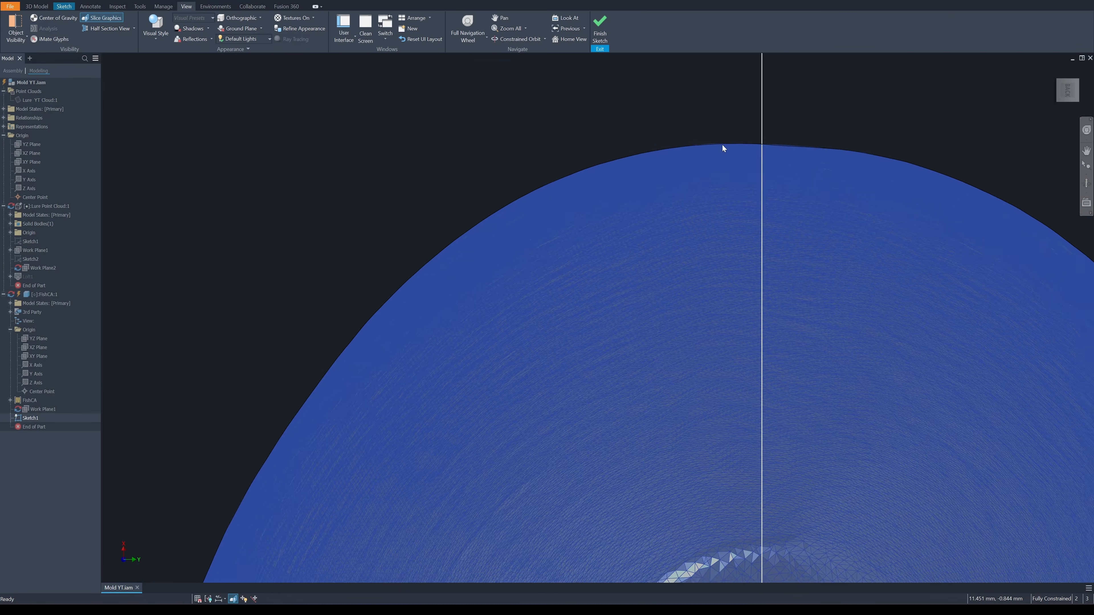
# Finish the sketch, change the application's background to a light gradient, and reopen the cross-section sketch with the mesh sliced
pyautogui.click(600, 30)
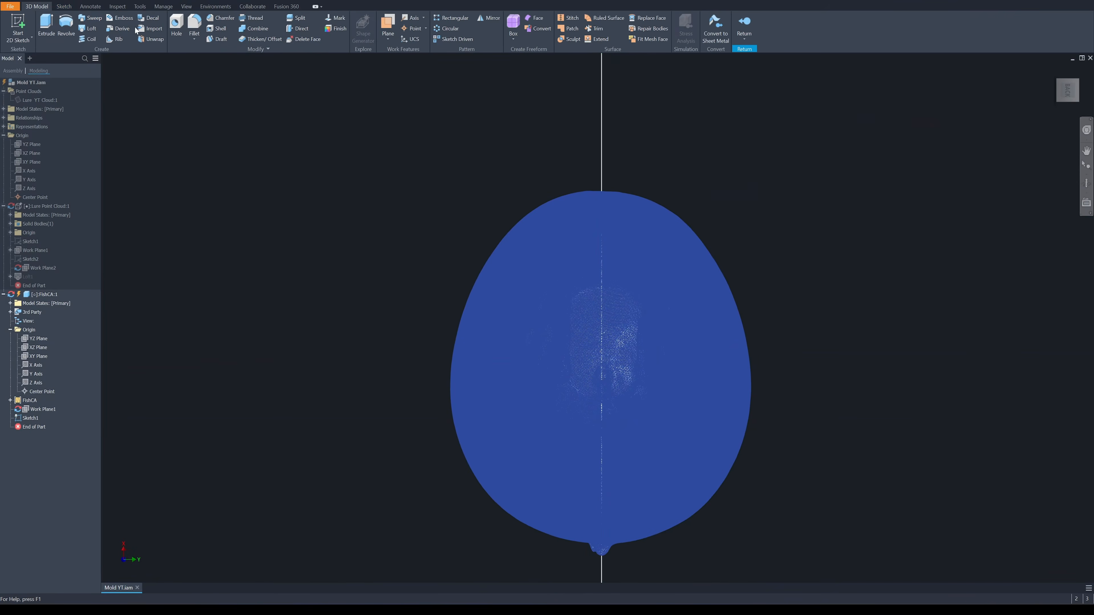
pyautogui.click(140, 6)
pyautogui.click(130, 28)
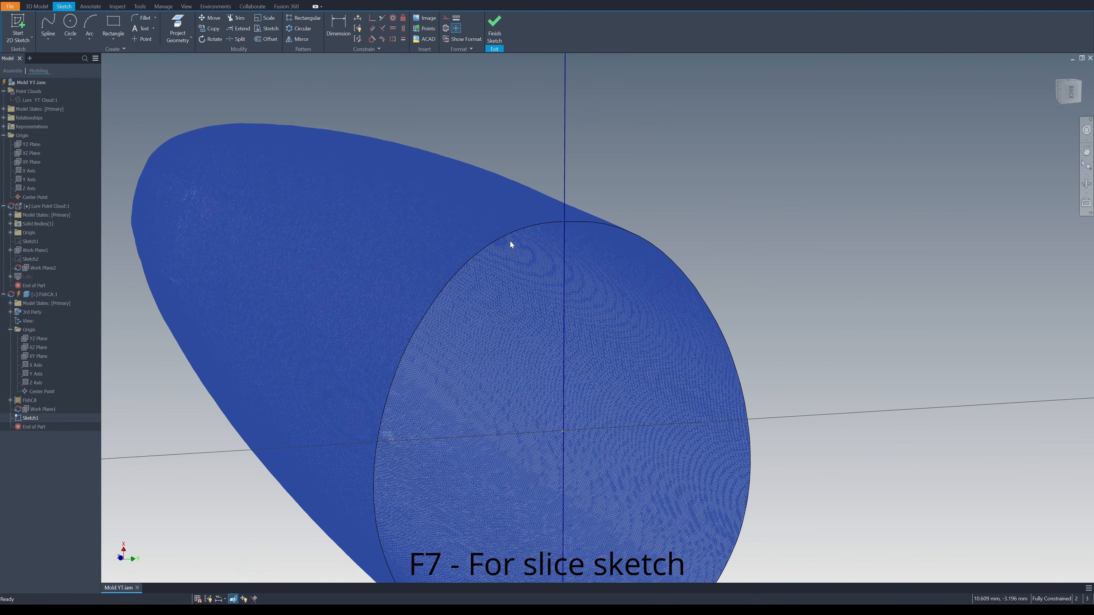
pyautogui.keyDown('shift'); pyautogui.moveTo(509, 235); pyautogui.dragTo(516, 241, button='middle'); pyautogui.keyUp('shift')
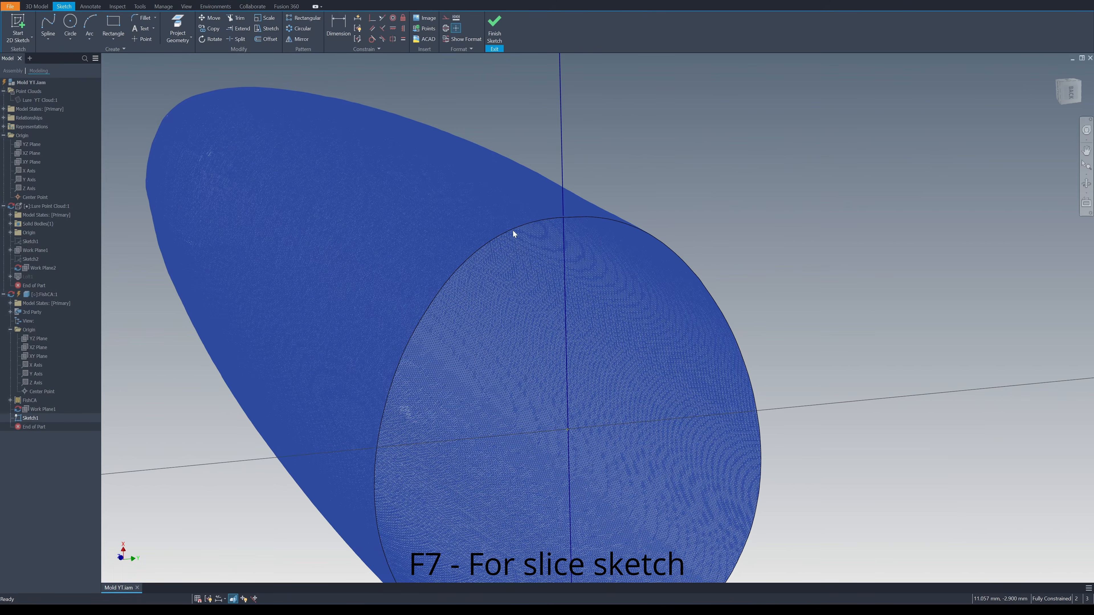
pyautogui.scroll(3, 512, 229)
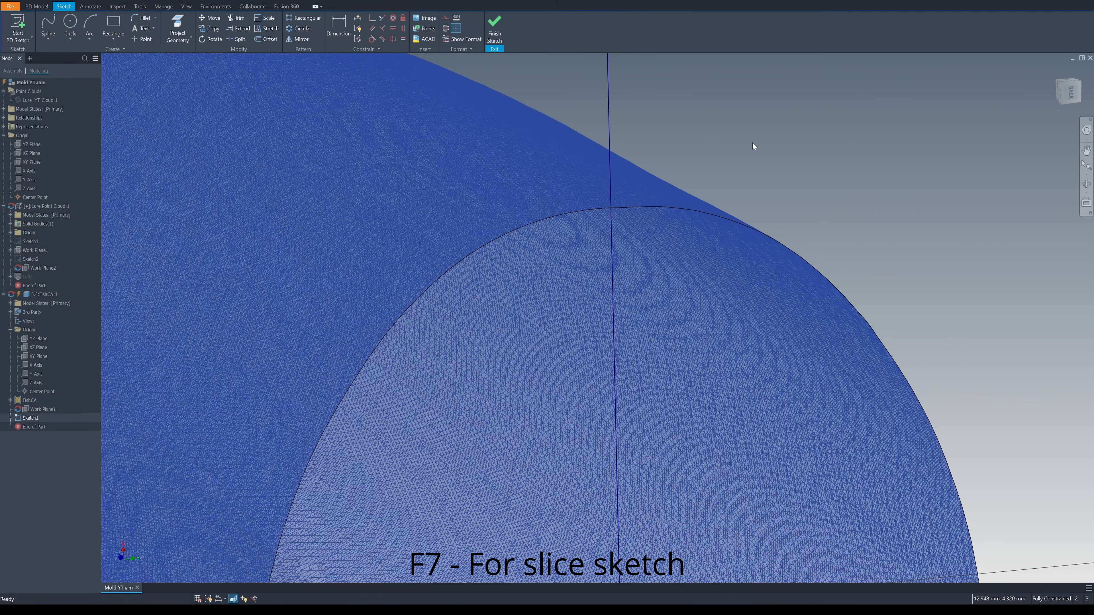
# Trace one half of the sliced mesh outline with an interpolation spline, running slightly past the projected axis at both ends
pyautogui.click(1072, 94)
pyautogui.scroll(8, 650, 296)
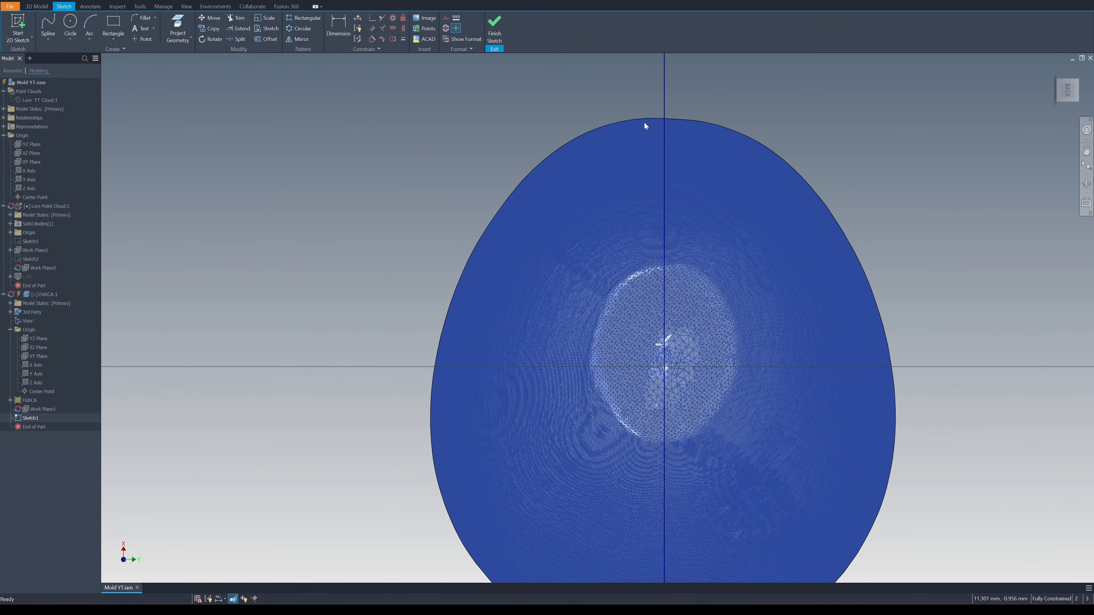
pyautogui.scroll(2, 645, 125)
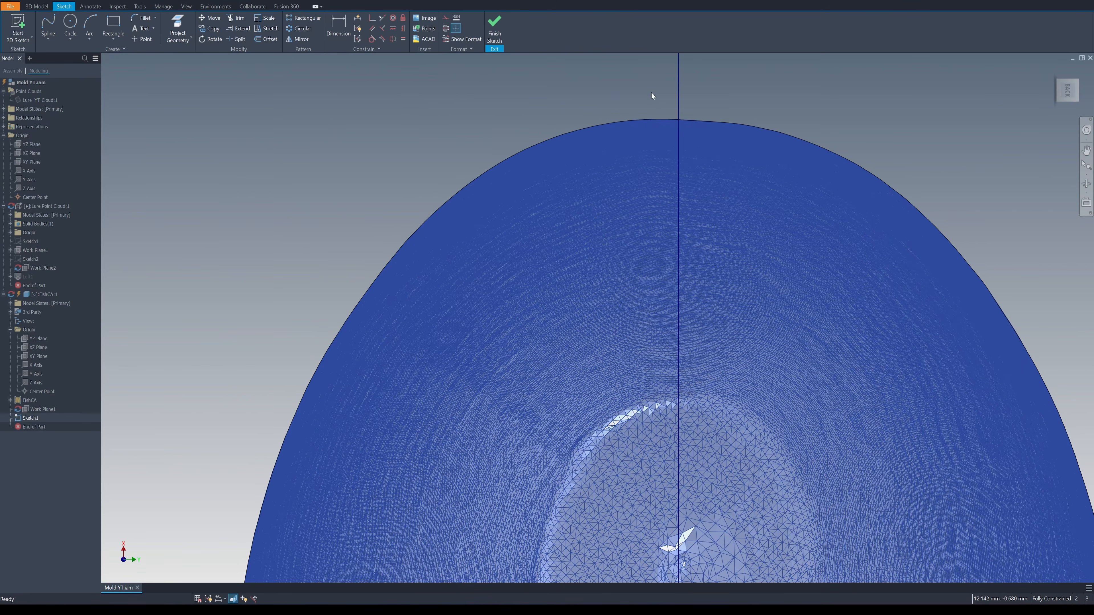
pyautogui.press('Home')
pyautogui.click(50, 38)
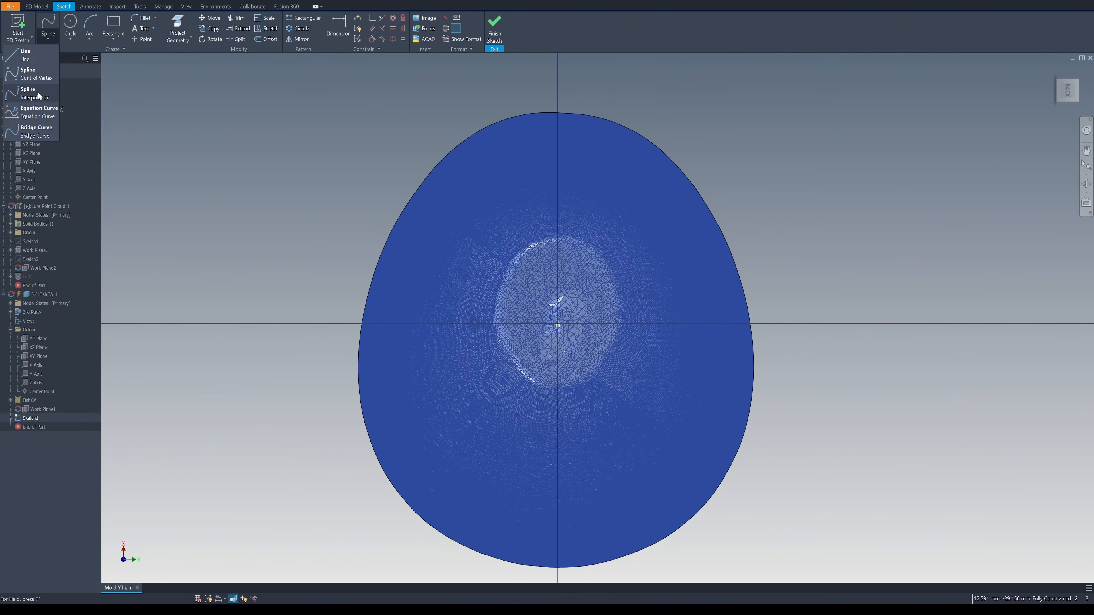
pyautogui.click(38, 92)
pyautogui.scroll(5, 539, 139)
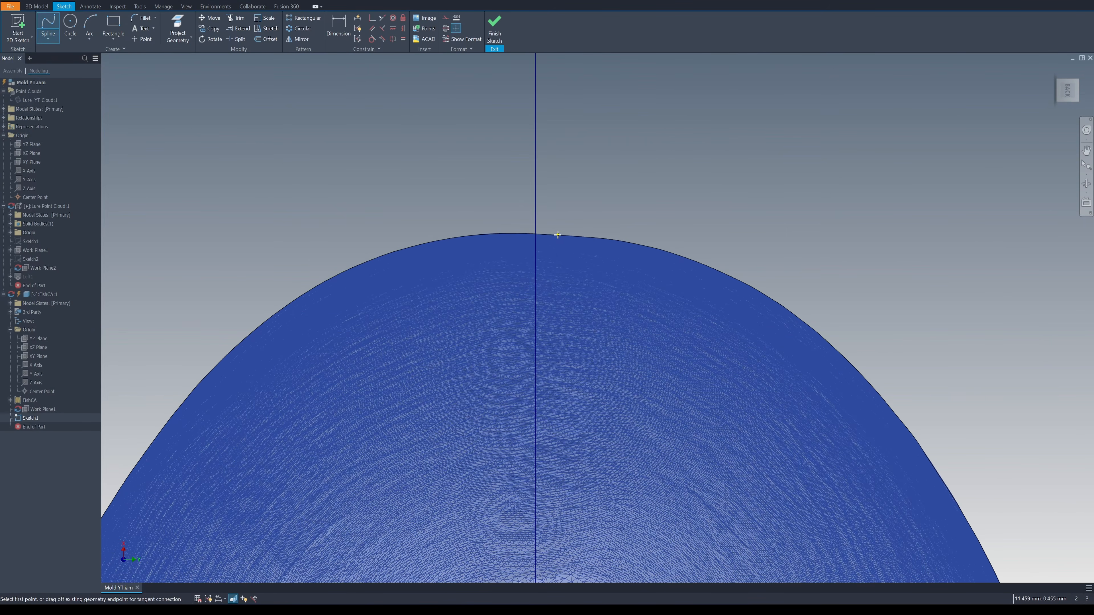
pyautogui.click(455, 236)
pyautogui.moveTo(337, 280); pyautogui.dragTo(481, 203, button='middle')
pyautogui.click(481, 202)
pyautogui.moveTo(361, 294); pyautogui.dragTo(427, 203, button='middle')
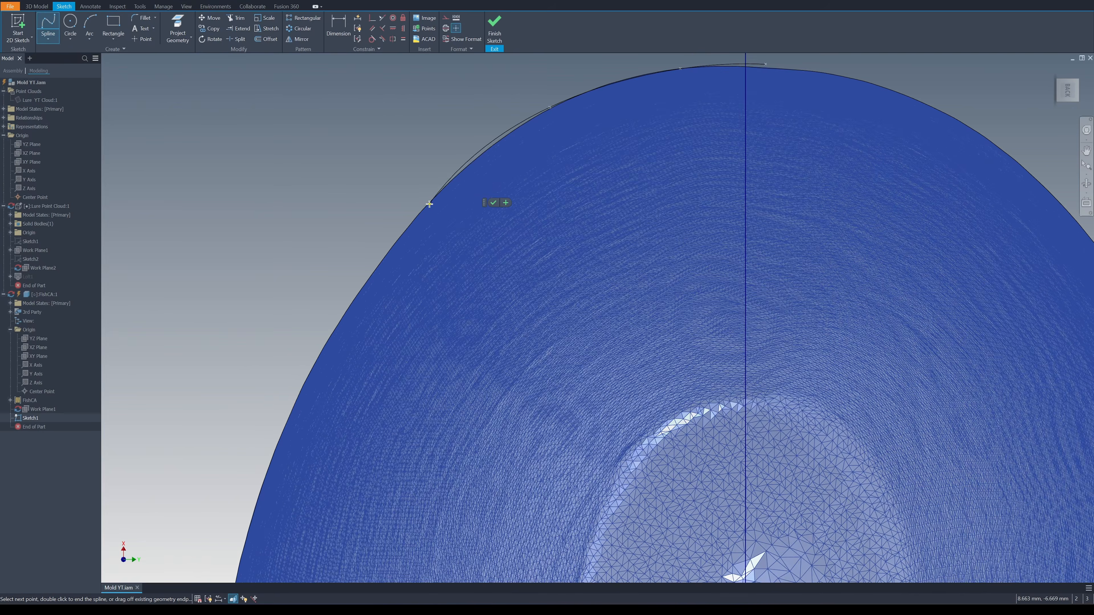
pyautogui.click(427, 203)
pyautogui.moveTo(322, 326); pyautogui.dragTo(388, 228, button='middle')
pyautogui.click(388, 229)
pyautogui.moveTo(350, 379); pyautogui.dragTo(379, 228, button='middle')
pyautogui.moveTo(321, 401); pyautogui.dragTo(343, 242, button='middle')
pyautogui.click(343, 241)
pyautogui.click(349, 315)
pyautogui.moveTo(408, 459); pyautogui.dragTo(393, 342, button='middle')
pyautogui.click(394, 342)
pyautogui.moveTo(490, 452); pyautogui.dragTo(467, 401, button='middle')
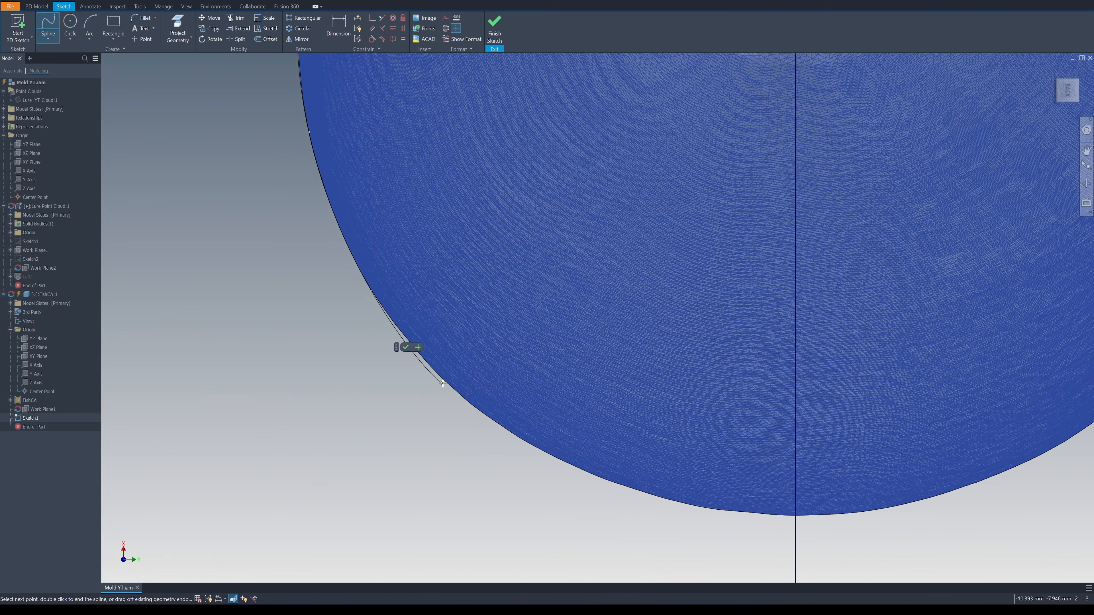
pyautogui.click(467, 401)
pyautogui.moveTo(592, 475); pyautogui.dragTo(534, 455, button='middle')
pyautogui.click(678, 494)
pyautogui.click(795, 495)
pyautogui.doubleClick(920, 466)
pyautogui.scroll(-2, 920, 465)
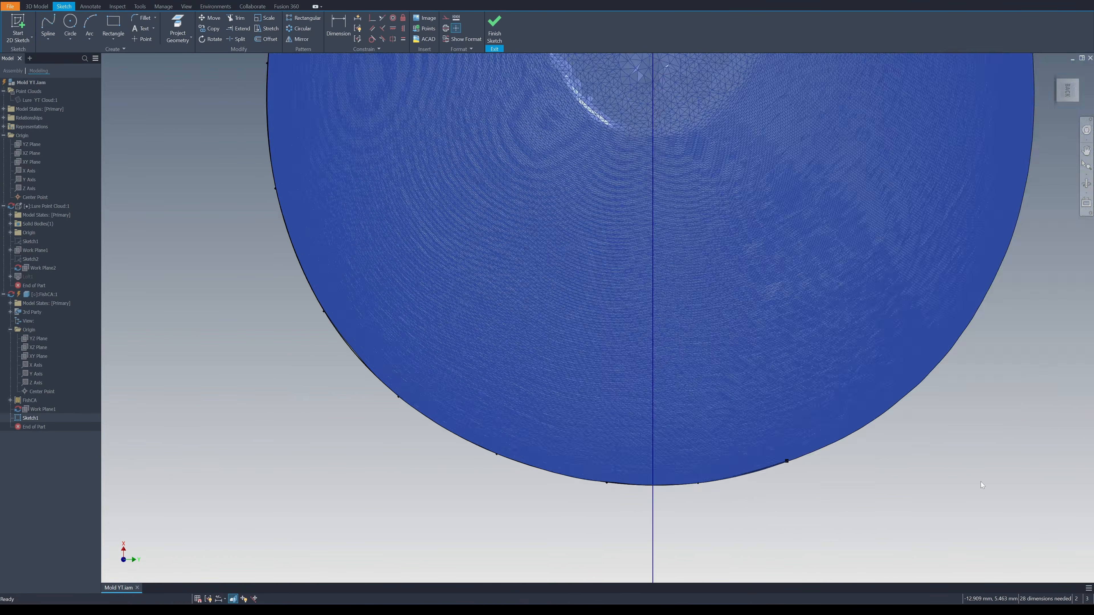
# Trim the spline's overhanging ends at the projected axis, close the half profile along it, and finish the sketch
pyautogui.press('l')
pyautogui.scroll(5, 499, 465)
pyautogui.click(508, 455)
pyautogui.rightClick(552, 483)
pyautogui.click(573, 485)
pyautogui.click(489, 28)
# Switch the visual style to Realistic to hide the mesh edges around the half profile
pyautogui.moveTo(553, 151)
pyautogui.keyDown('shift'); pyautogui.mouseDown(button='middle')
pyautogui.moveTo(517, 272)
pyautogui.moveTo(586, 373)
pyautogui.moveTo(511, 223)
pyautogui.moveTo(723, 204)
pyautogui.moveTo(738, 229)
pyautogui.moveTo(698, 248)
pyautogui.moveTo(726, 268)
pyautogui.moveTo(660, 262)
pyautogui.moveTo(504, 217)
pyautogui.moveTo(486, 238)
pyautogui.moveTo(513, 230)
pyautogui.moveTo(463, 191)
pyautogui.mouseUp(button='middle'); pyautogui.keyUp('shift')
pyautogui.scroll(-4, 723, 204)
pyautogui.scroll(3, 659, 262)
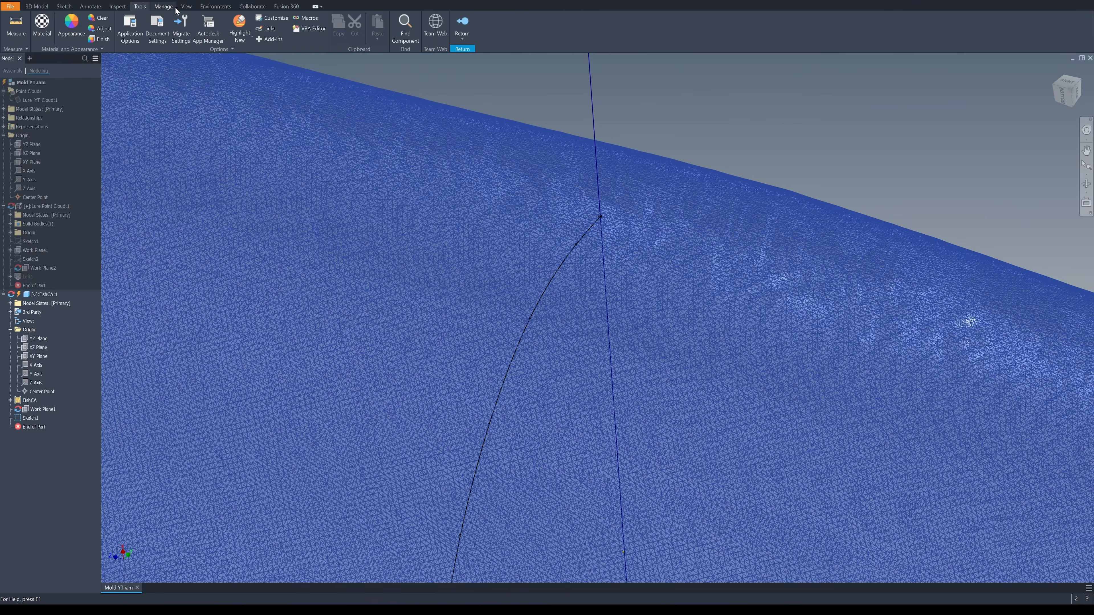
pyautogui.click(185, 7)
pyautogui.click(148, 36)
pyautogui.click(123, 53)
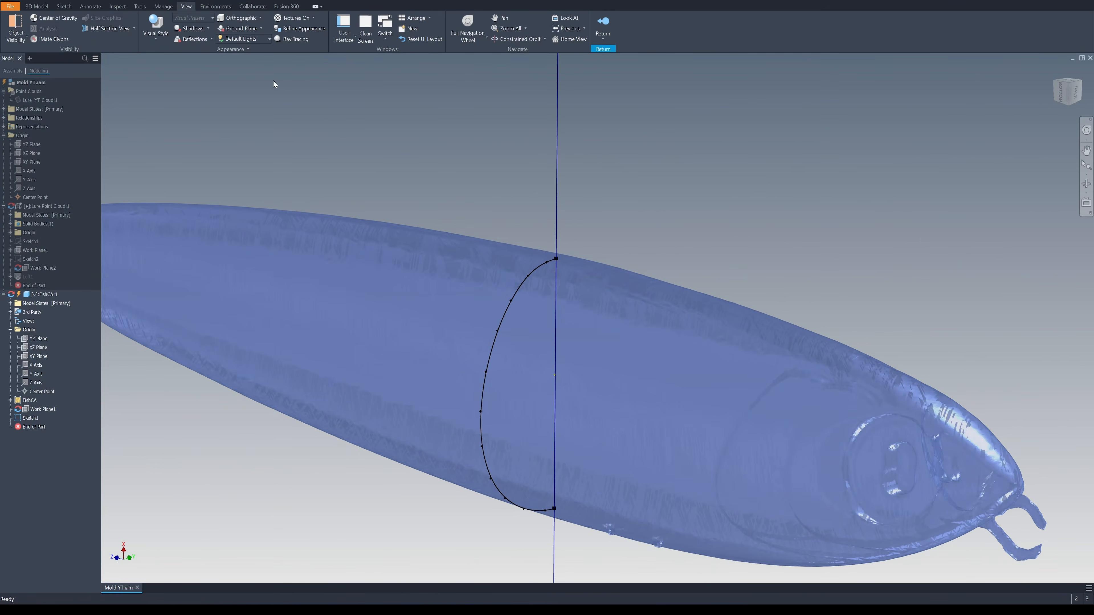
pyautogui.click(160, 42)
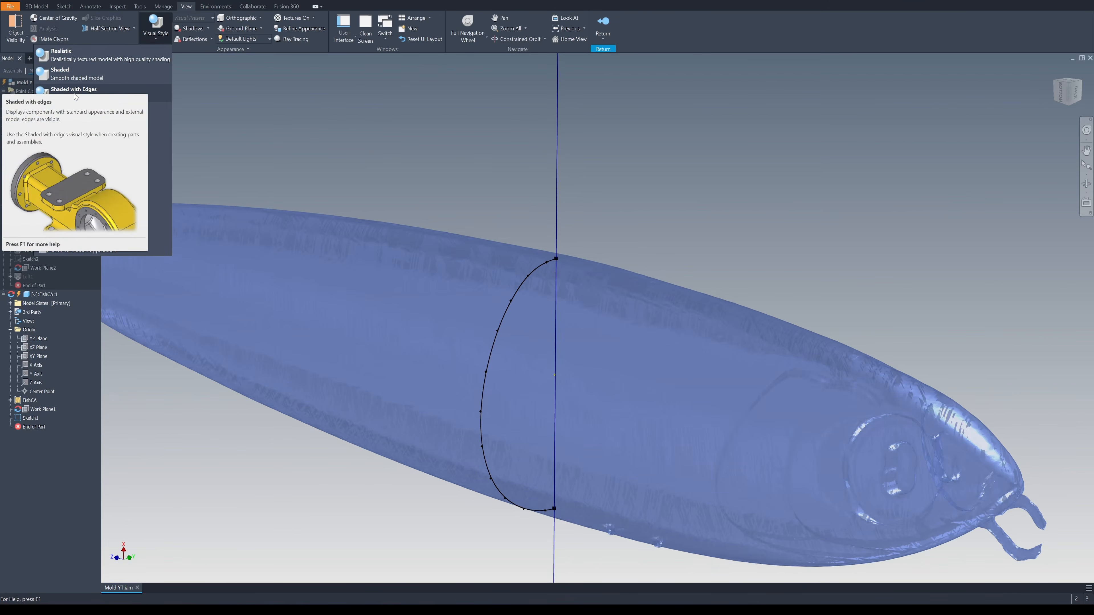
pyautogui.click(89, 95)
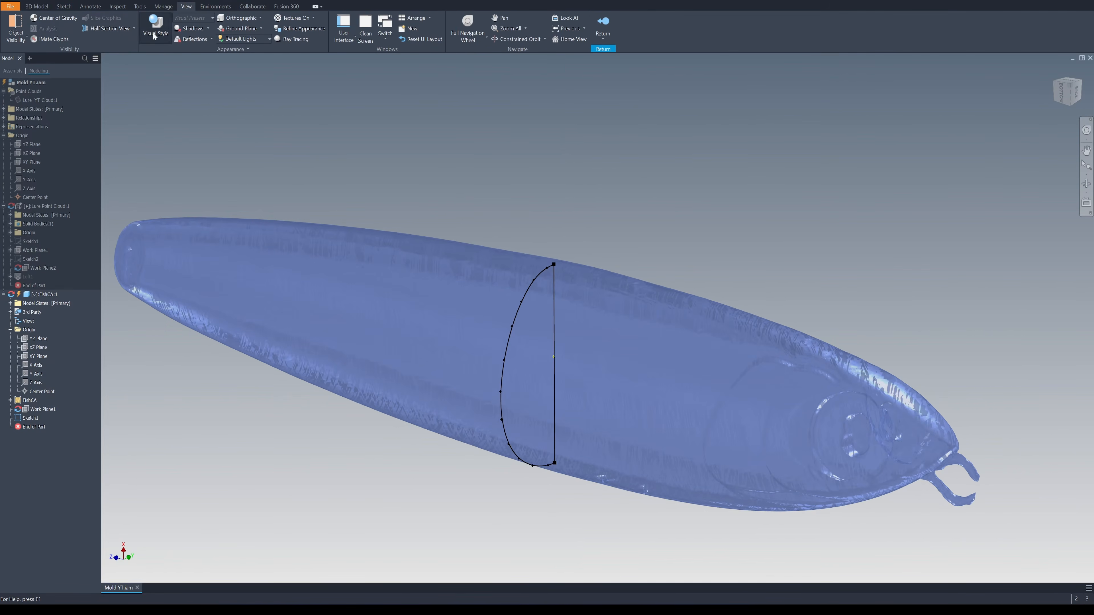
# Create a work plane parallel to the first half profile's plane, offset toward the lure's head
pyautogui.click(37, 6)
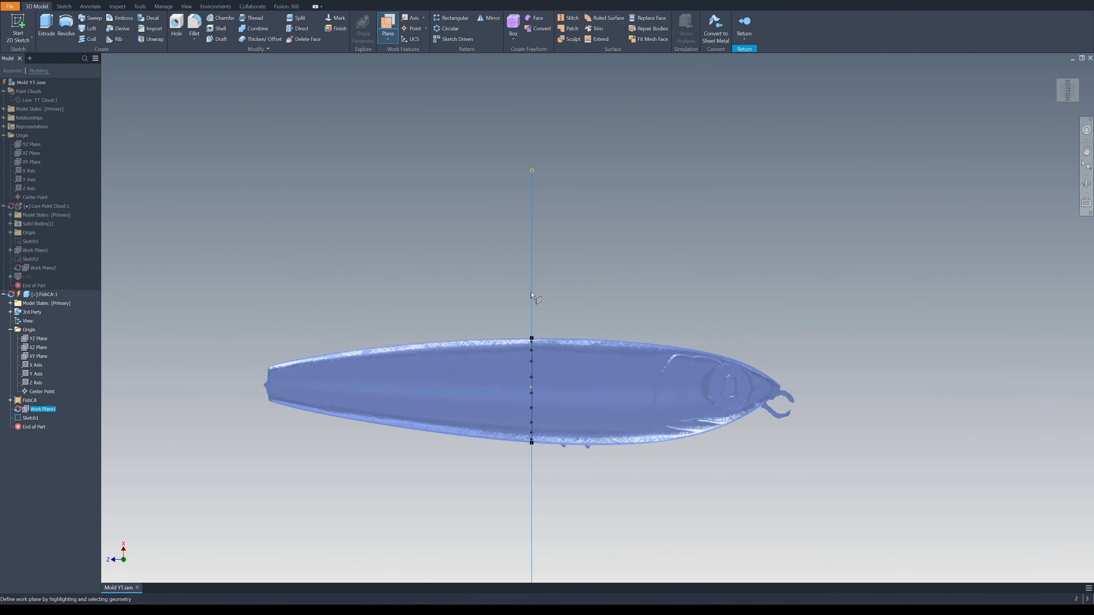
pyautogui.moveTo(532, 297); pyautogui.dragTo(650, 298)
pyautogui.click(697, 406)
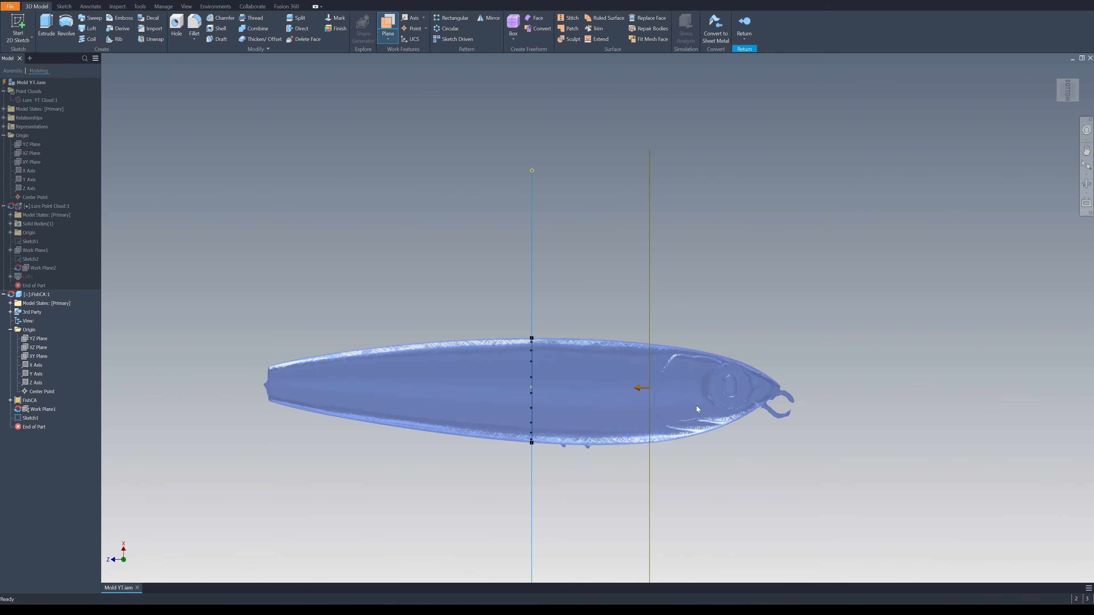
pyautogui.keyDown('shift'); pyautogui.moveTo(727, 288); pyautogui.dragTo(703, 278, button='middle'); pyautogui.keyUp('shift')
# Start a sketch on the new offset work plane and slice the mesh there, displayed as Shaded with Edges
pyautogui.press('s')
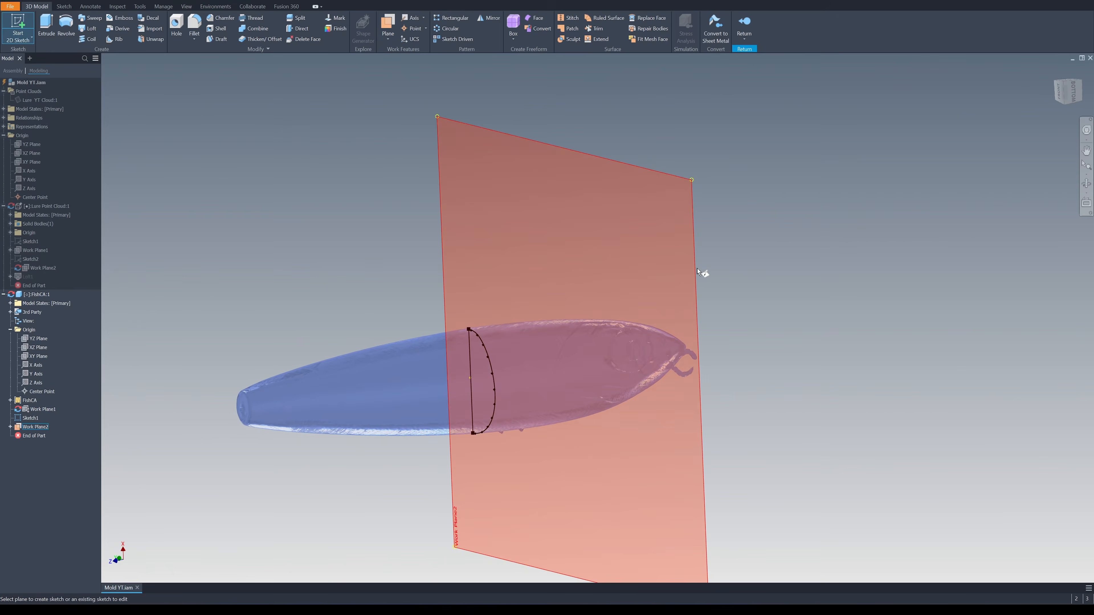
pyautogui.click(707, 271)
pyautogui.keyDown('shift'); pyautogui.moveTo(928, 201); pyautogui.dragTo(775, 189, button='middle'); pyautogui.keyUp('shift')
pyautogui.moveTo(439, 69); pyautogui.dragTo(435, 72, button='middle')
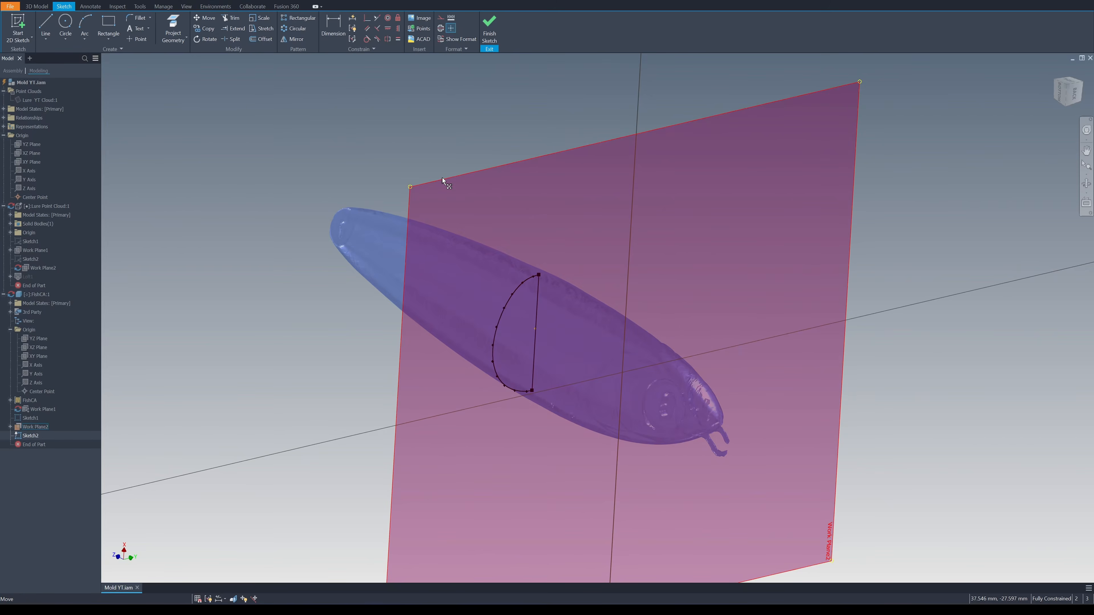
pyautogui.press('F7')
pyautogui.moveTo(747, 165)
pyautogui.keyDown('shift'); pyautogui.mouseDown(button='middle')
pyautogui.moveTo(663, 310)
pyautogui.moveTo(687, 310)
pyautogui.moveTo(700, 295)
pyautogui.mouseUp(button='middle'); pyautogui.keyUp('shift')
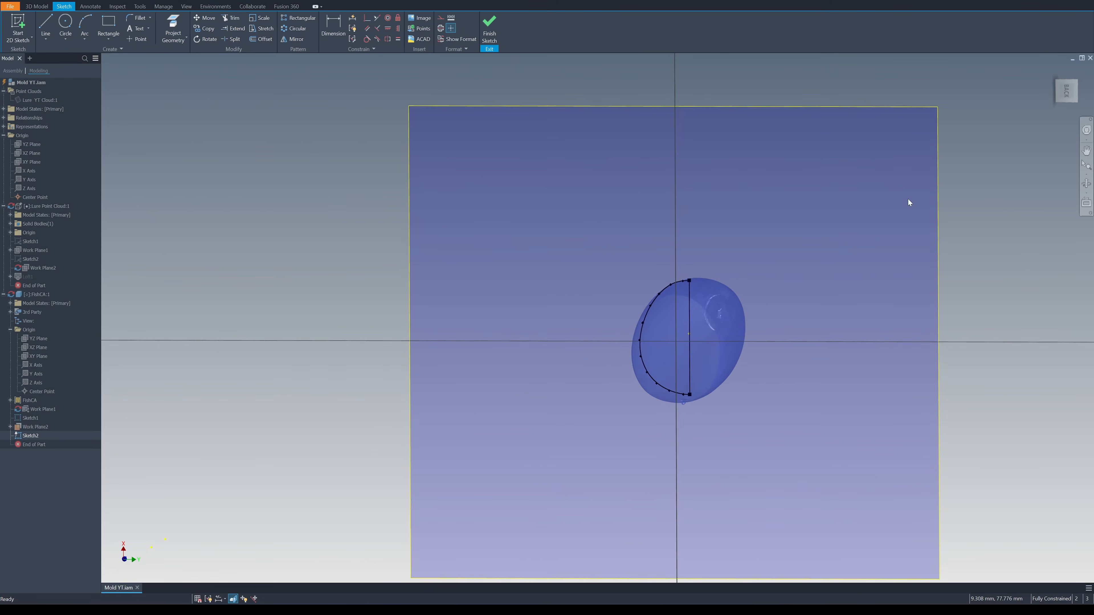
pyautogui.click(1065, 93)
pyautogui.click(186, 6)
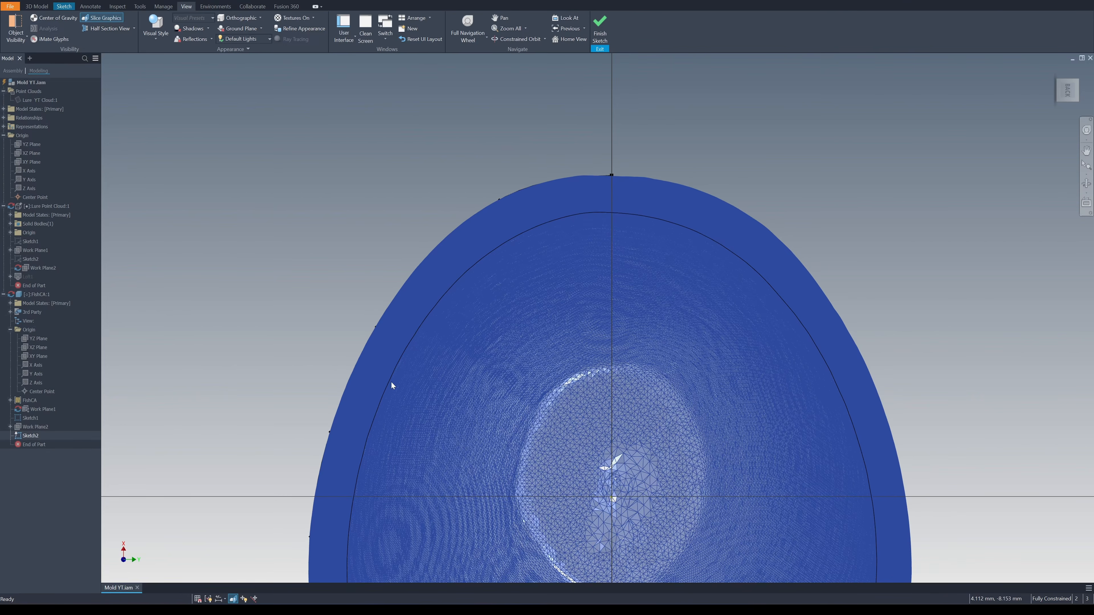
# Project the assembly's X axis into the second cross-section sketch
pyautogui.rightClick(179, 110)
pyautogui.click(199, 120)
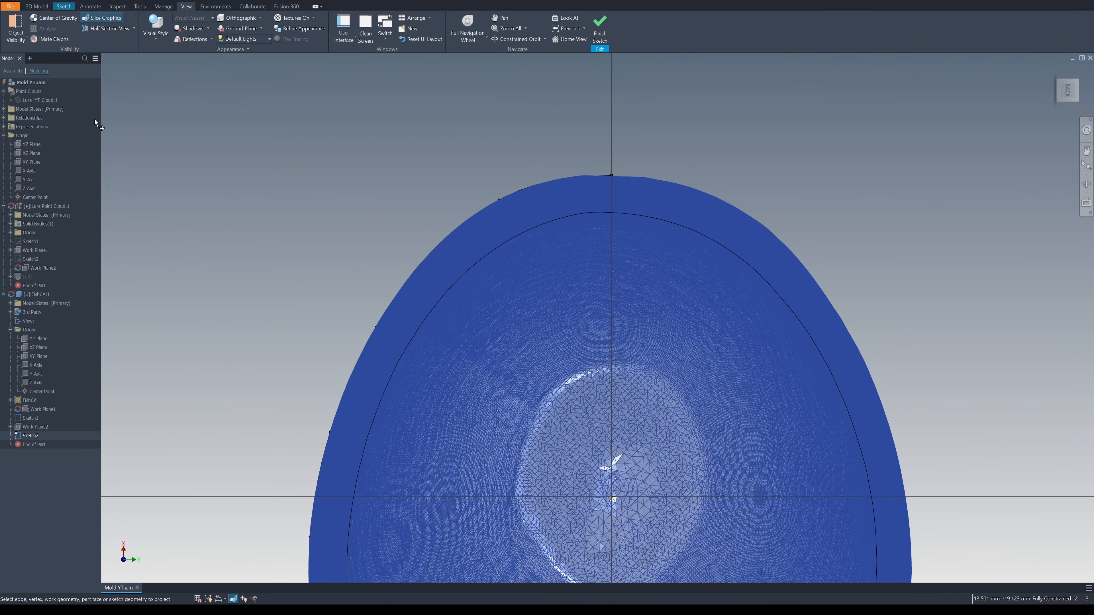
pyautogui.click(30, 171)
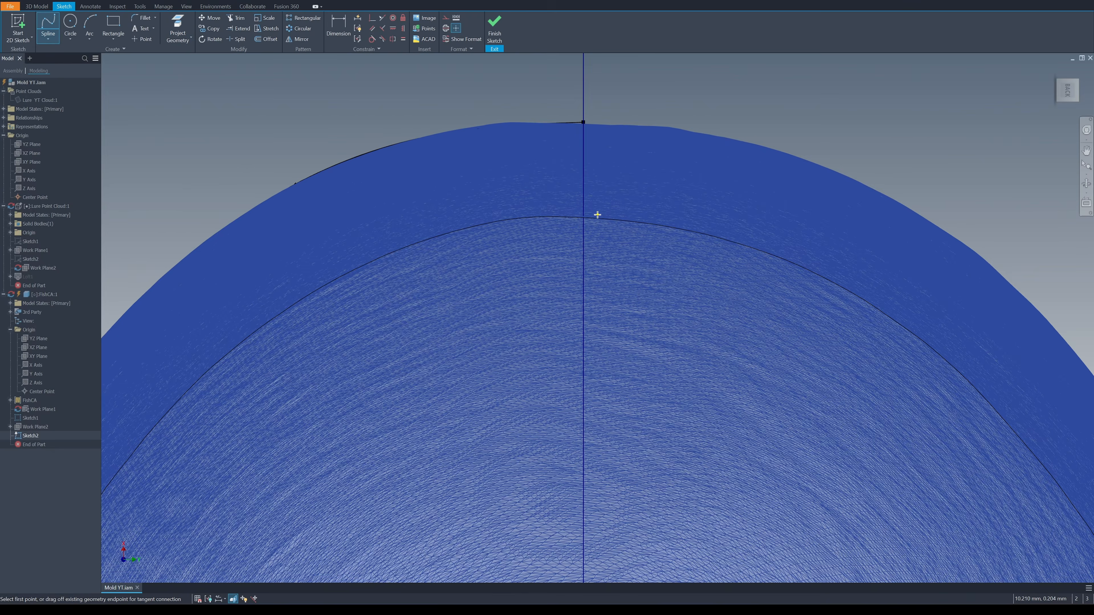
# Trace half of the smaller slice outline near the head with an interpolation spline that crosses the axis at both ends
pyautogui.click(596, 215)
pyautogui.click(538, 217)
pyautogui.moveTo(537, 217); pyautogui.dragTo(648, 161, button='middle')
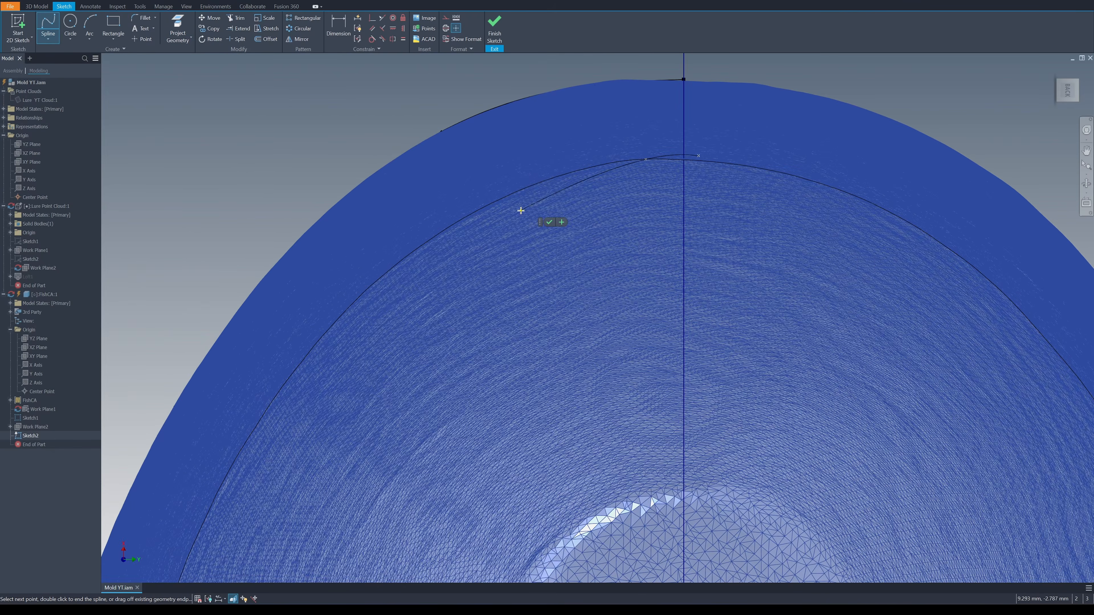
pyautogui.click(528, 187)
pyautogui.moveTo(528, 187); pyautogui.dragTo(584, 123, button='middle')
pyautogui.click(461, 205)
pyautogui.click(467, 99)
pyautogui.click(406, 227)
pyautogui.scroll(1, 406, 227)
pyautogui.click(382, 284)
pyautogui.moveTo(382, 285); pyautogui.dragTo(359, 135, button='middle')
pyautogui.click(362, 297)
pyautogui.click(396, 285)
pyautogui.click(473, 330)
pyautogui.moveTo(473, 330); pyautogui.dragTo(250, 180, button='middle')
pyautogui.click(439, 317)
pyautogui.click(573, 359)
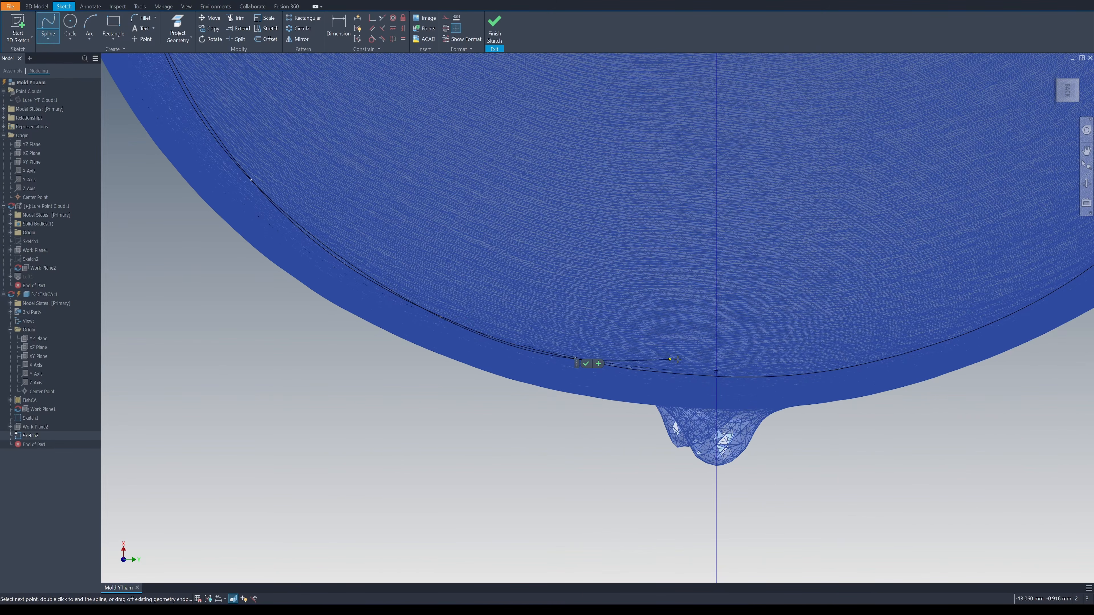
pyautogui.click(740, 379)
pyautogui.click(862, 364)
pyautogui.press('Return')
# Trim the second spline's overhanging upper and lower ends back to the projected axis
pyautogui.scroll(-5, 888, 327)
pyautogui.moveTo(740, 82); pyautogui.dragTo(740, 355, button='middle')
pyautogui.rightClick(688, 239)
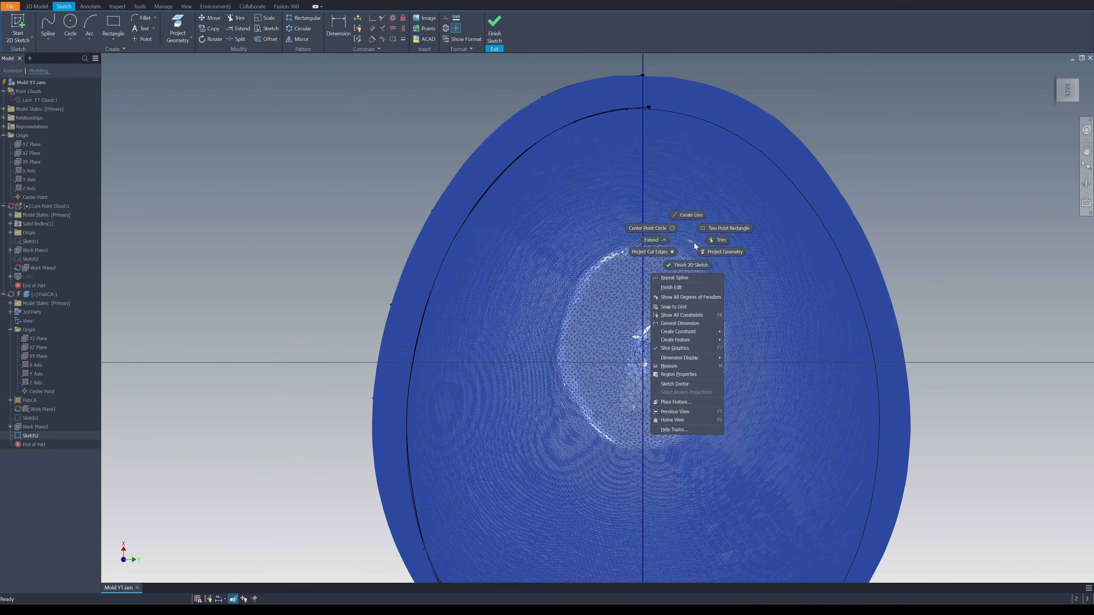
pyautogui.click(721, 240)
pyautogui.scroll(3, 733, 344)
pyautogui.moveTo(676, 254); pyautogui.dragTo(647, 56, button='middle')
pyautogui.click(545, 448)
pyautogui.scroll(-3, 560, 323)
pyautogui.moveTo(559, 324); pyautogui.dragTo(535, 555, button='middle')
# Close the second half profile with a line along the axis between the spline's ends and finish the sketch
pyautogui.click(48, 39)
pyautogui.click(54, 55)
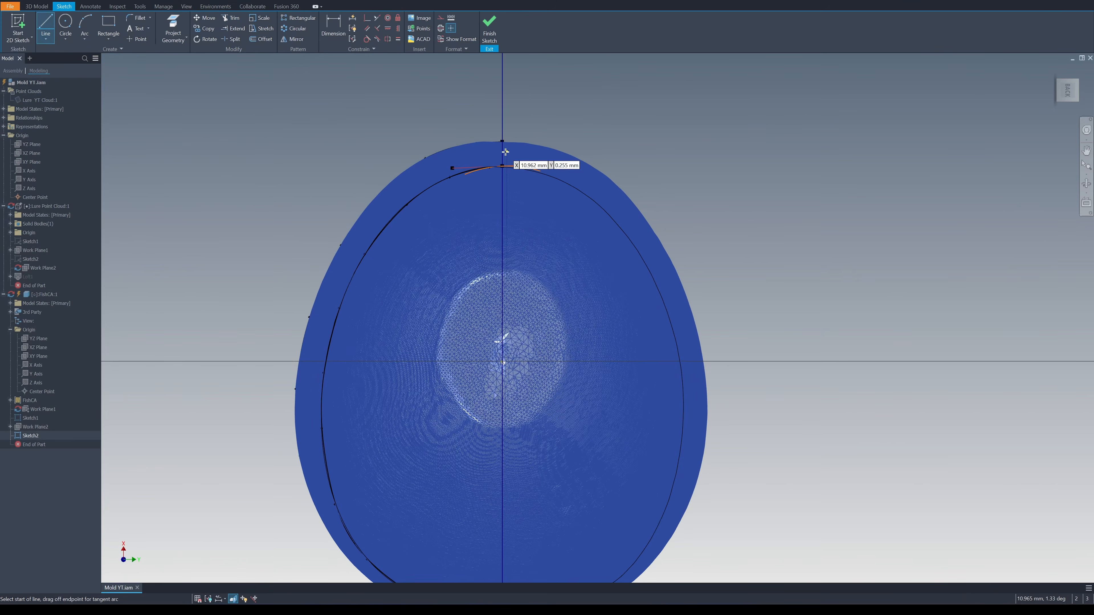
pyautogui.click(503, 165)
pyautogui.moveTo(508, 366); pyautogui.dragTo(501, 134, button='middle')
pyautogui.click(495, 384)
pyautogui.moveTo(596, 210); pyautogui.dragTo(574, 368, button='middle')
pyautogui.scroll(-1, 575, 368)
pyautogui.press('Escape')
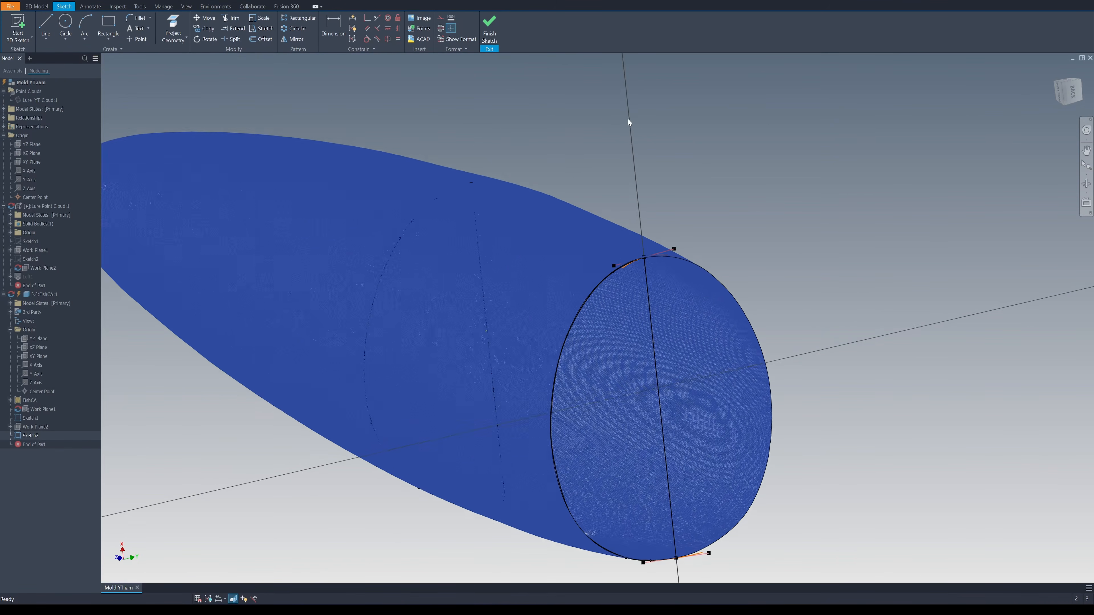
pyautogui.click(489, 29)
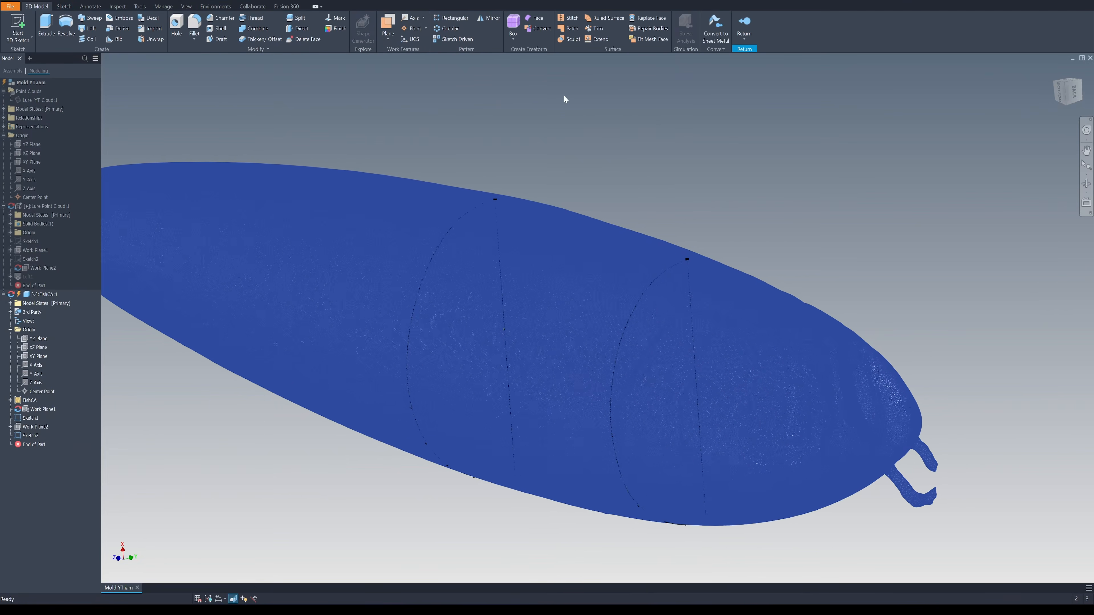
# Set the visual style back to Realistic so both half profiles stand out on the mesh
pyautogui.click(187, 6)
pyautogui.click(155, 38)
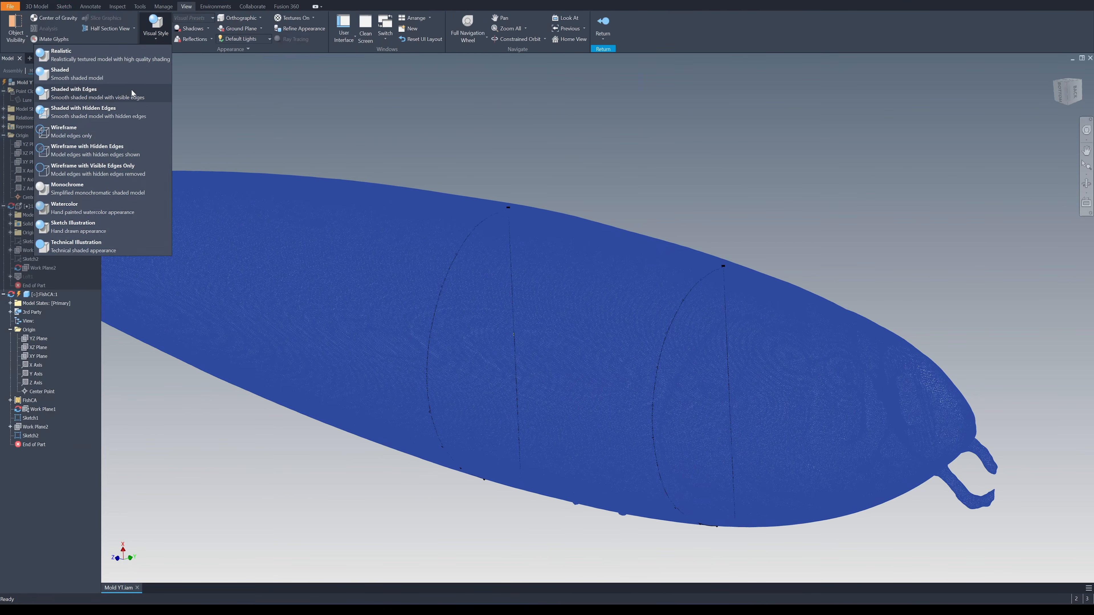
pyautogui.click(123, 60)
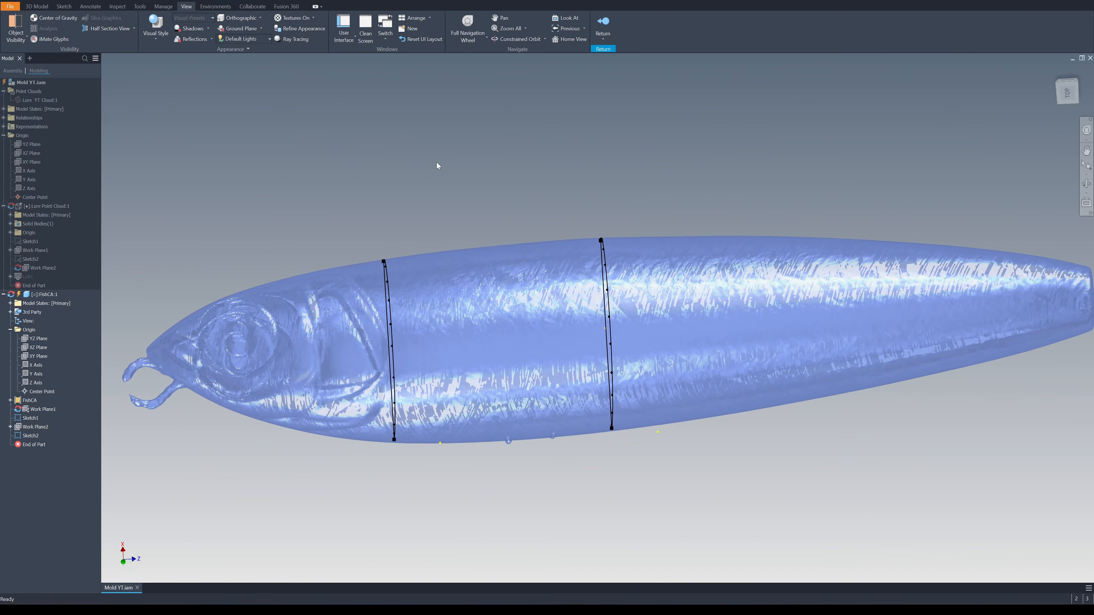
# Start a sketch on the assembly's XZ plane and project the upper and lower ends of both half profiles into it
pyautogui.press('s')
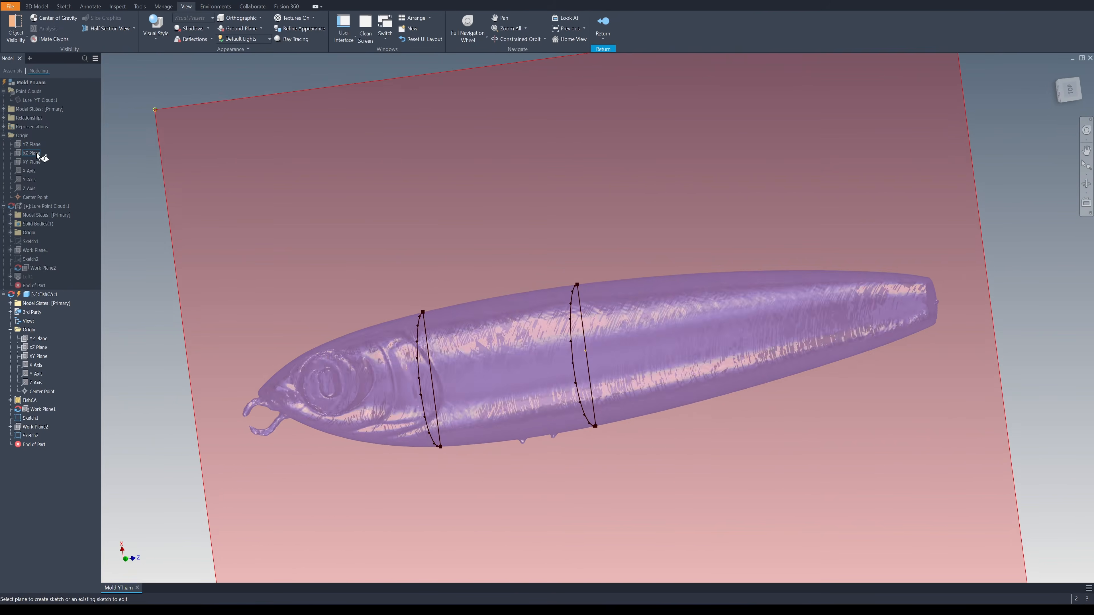
pyautogui.click(38, 155)
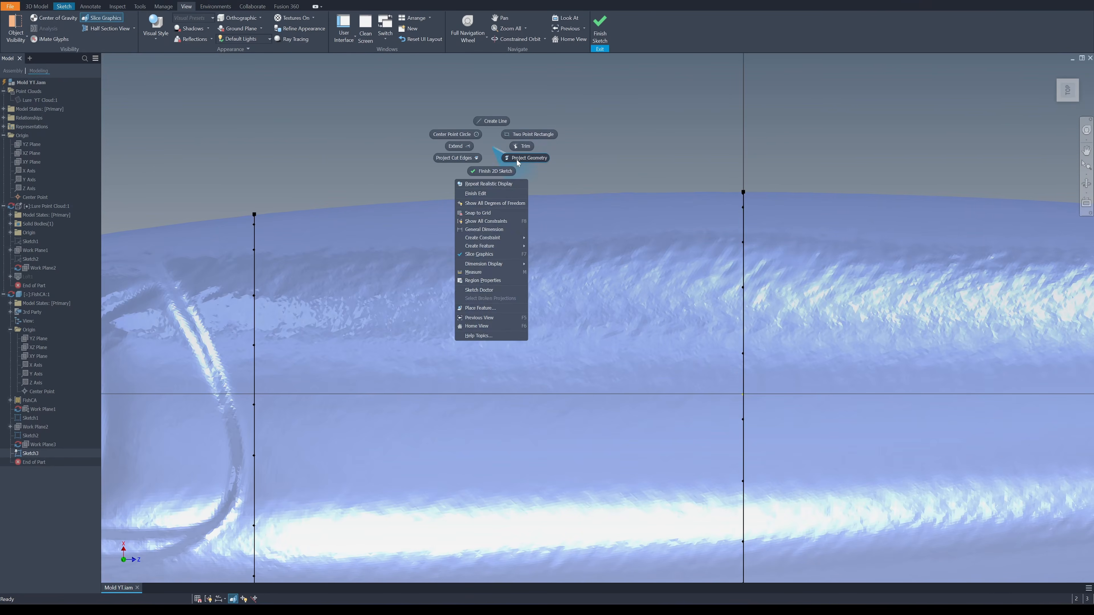
pyautogui.click(517, 161)
pyautogui.scroll(5, 744, 184)
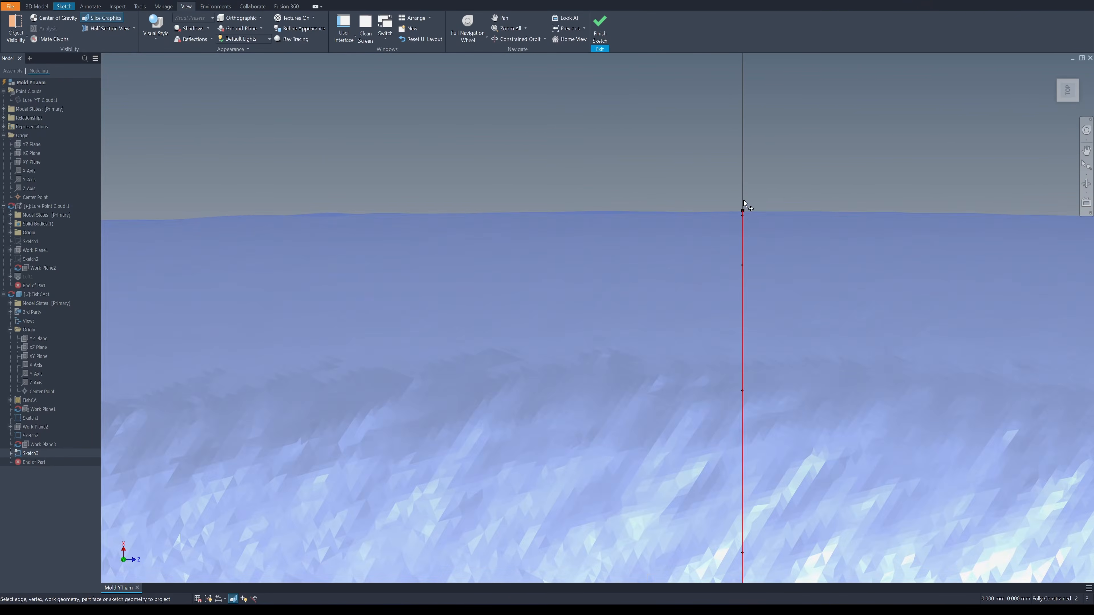
pyautogui.click(743, 210)
pyautogui.scroll(-8, 743, 210)
pyautogui.scroll(8, 522, 394)
pyautogui.click(576, 441)
pyautogui.scroll(-5, 576, 441)
pyautogui.scroll(-2, 911, 490)
pyautogui.scroll(7, 1061, 468)
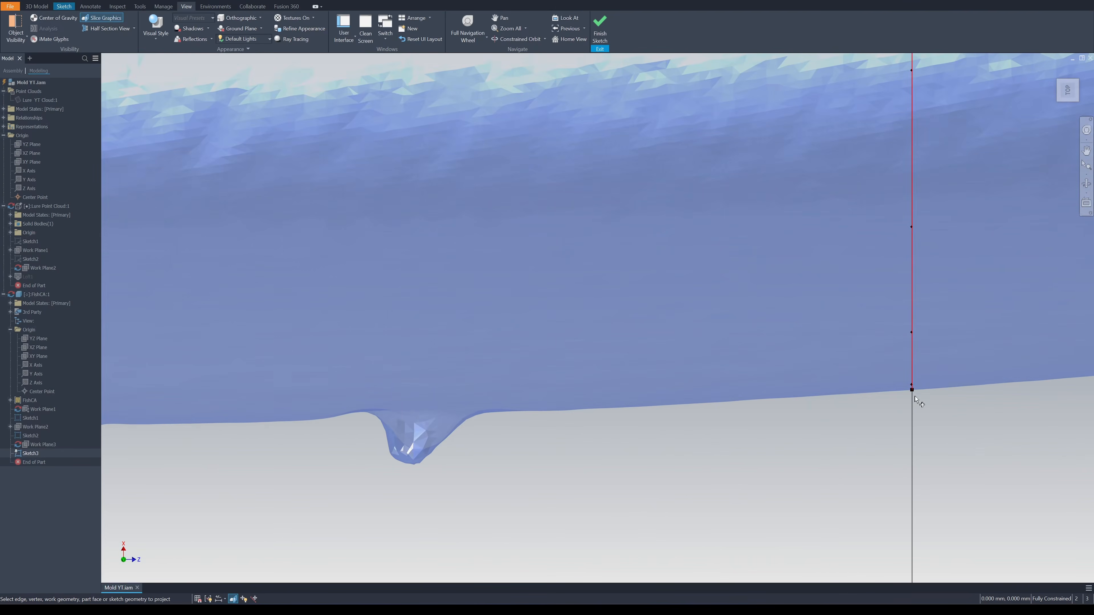
pyautogui.click(913, 390)
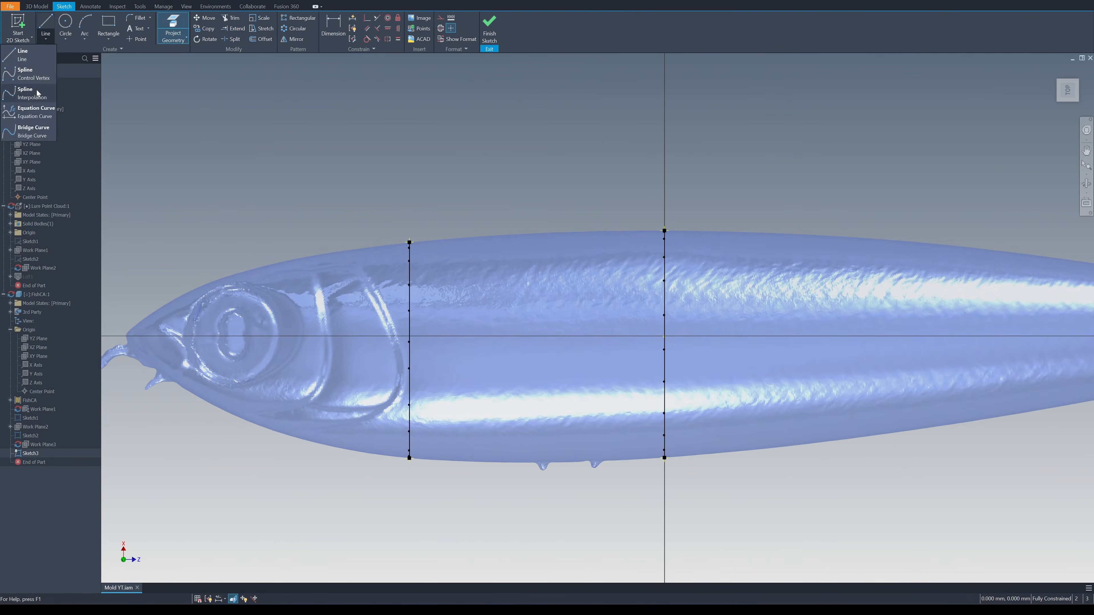
# Draw an interpolation spline along the lure's upper edge connecting the top ends of the two half profiles
pyautogui.click(37, 95)
pyautogui.scroll(3, 275, 184)
pyautogui.scroll(2, 274, 183)
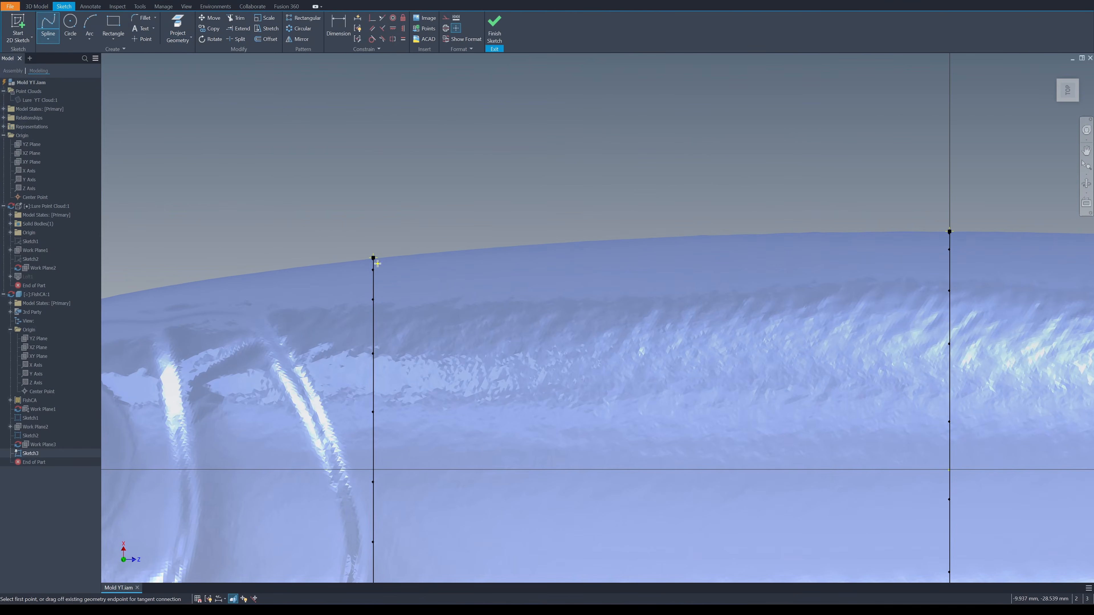
pyautogui.click(638, 239)
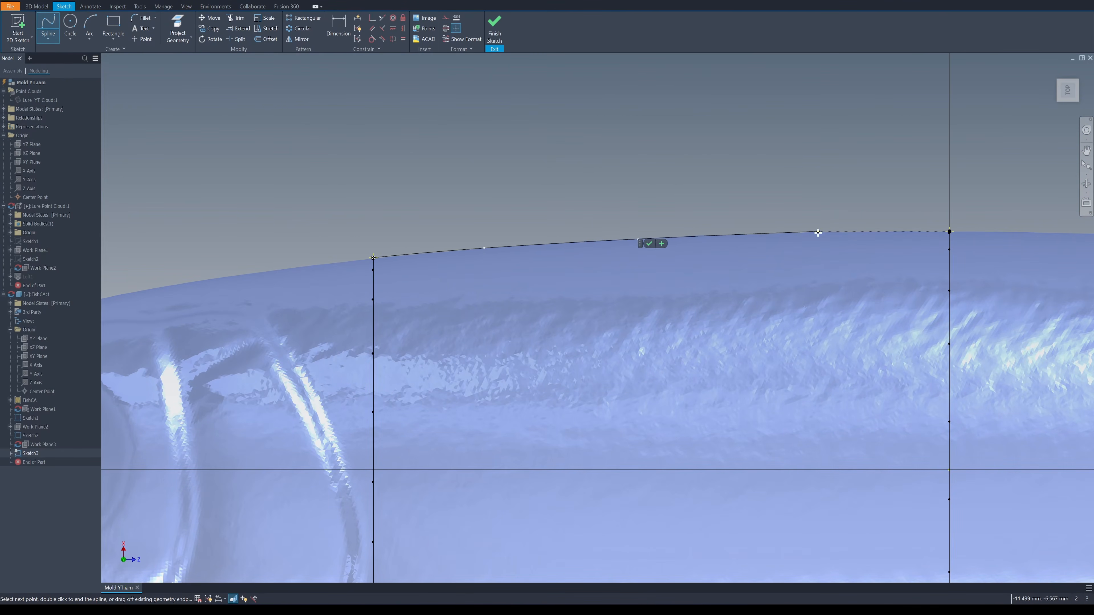
pyautogui.click(949, 232)
pyautogui.click(961, 237)
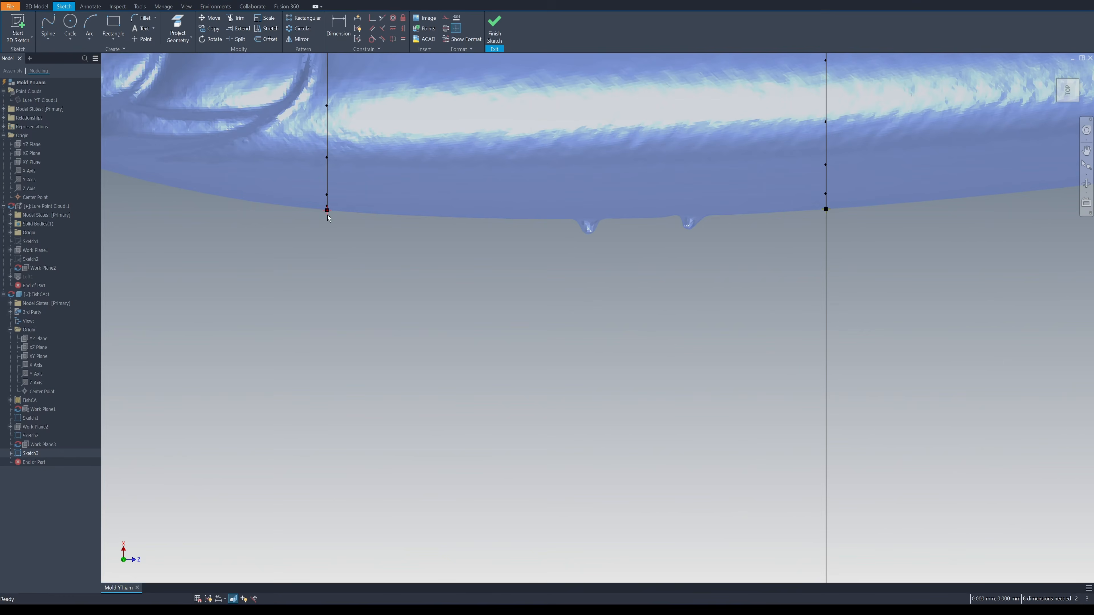
# Draw a matching interpolation spline along the lower edge between the profiles' bottom ends and finish the sketch
pyautogui.click(49, 24)
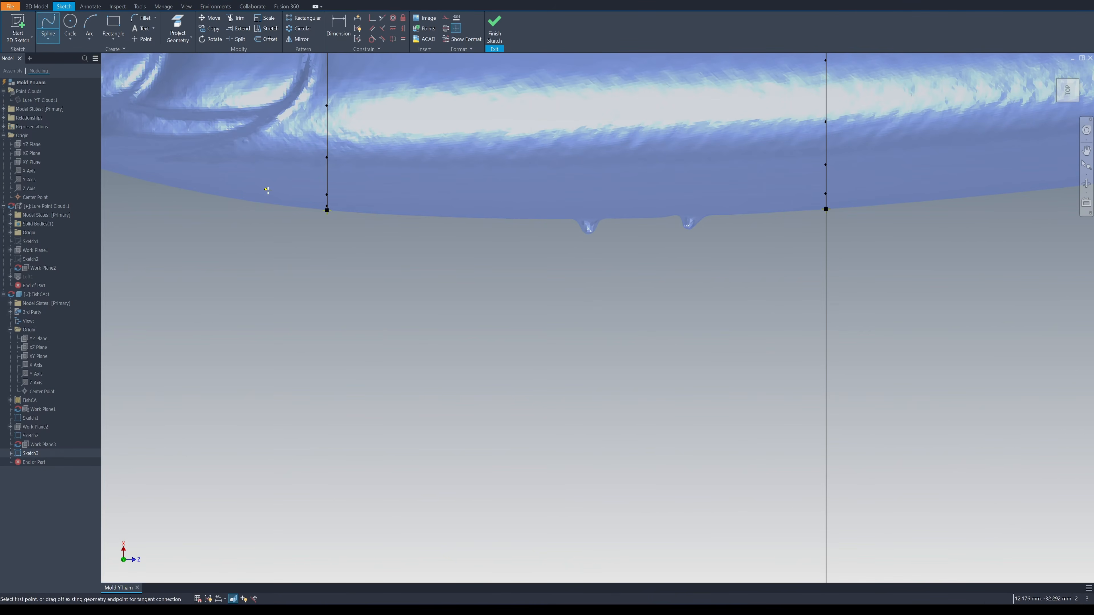
pyautogui.click(327, 210)
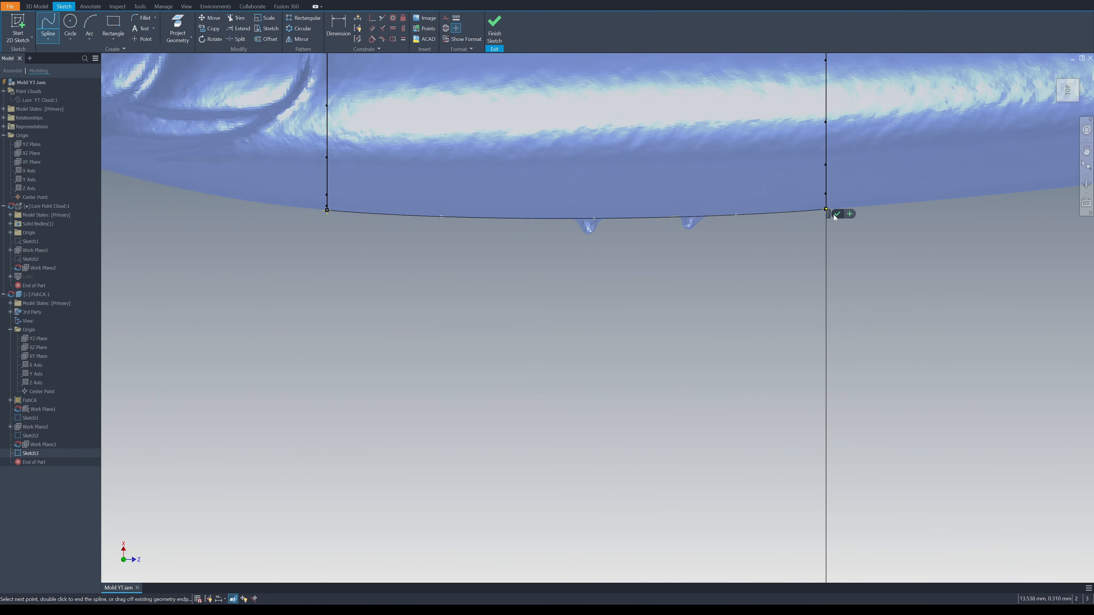
pyautogui.rightClick(822, 336)
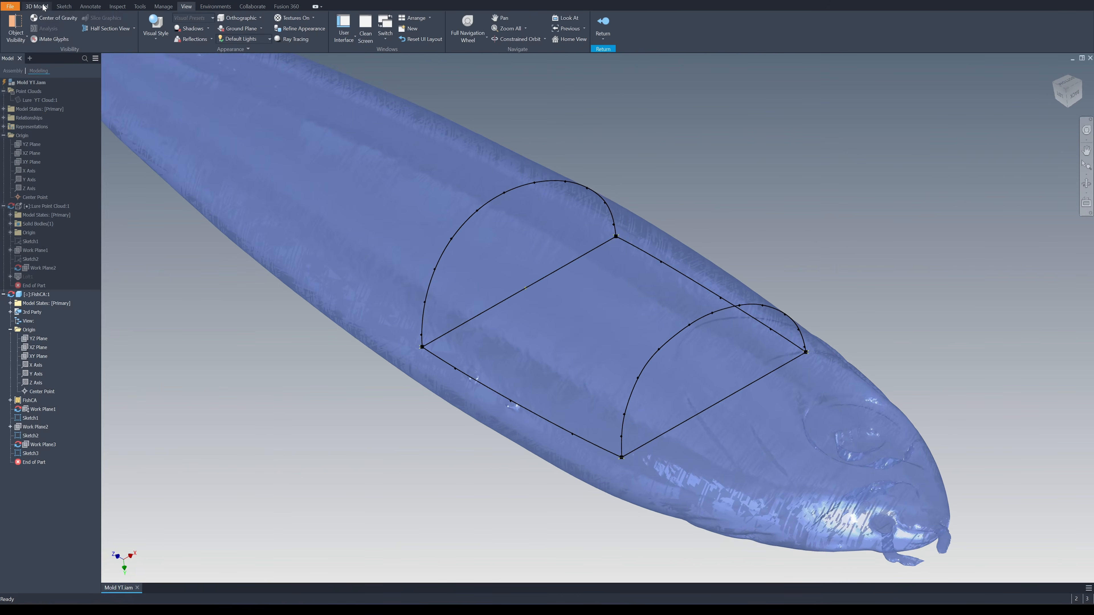
# Start a 3D sketch in the FishCA part and include the curves of both half profiles in it
pyautogui.click(37, 6)
pyautogui.click(30, 37)
pyautogui.click(25, 73)
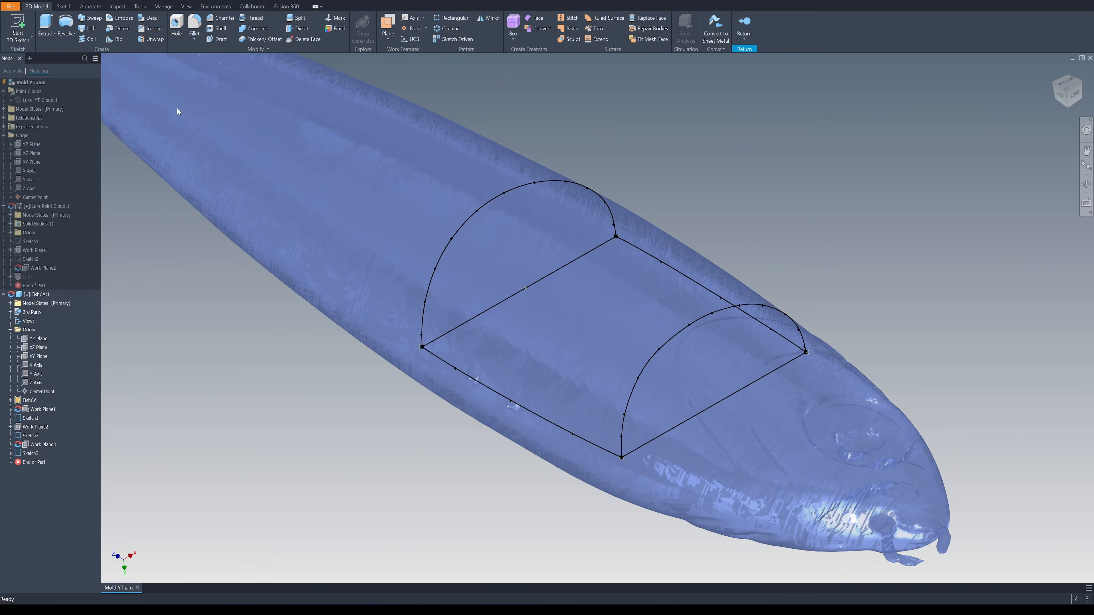
pyautogui.rightClick(504, 375)
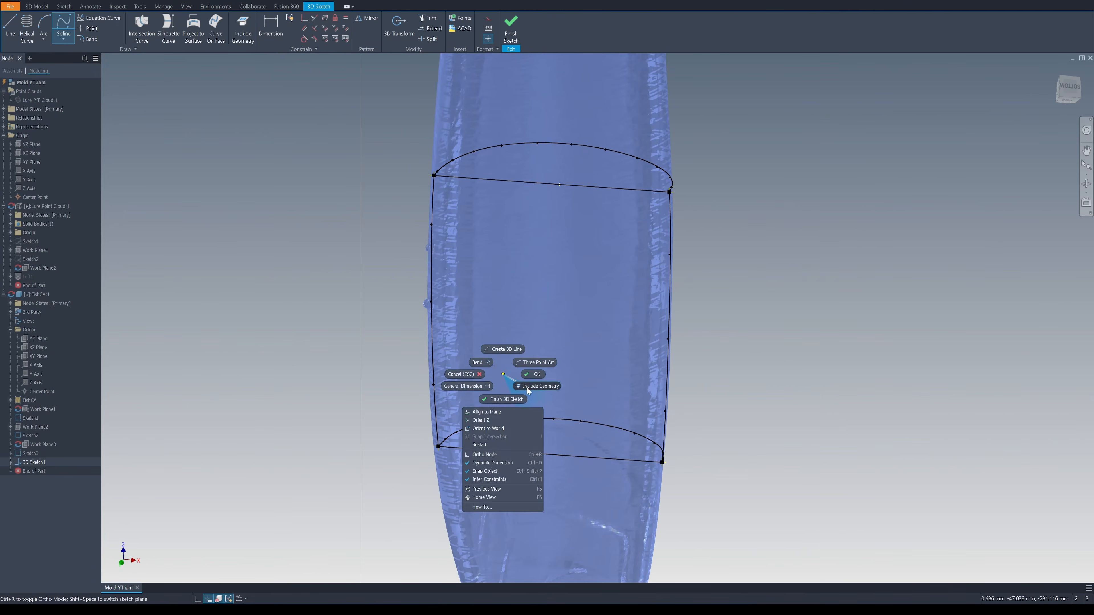
pyautogui.click(528, 386)
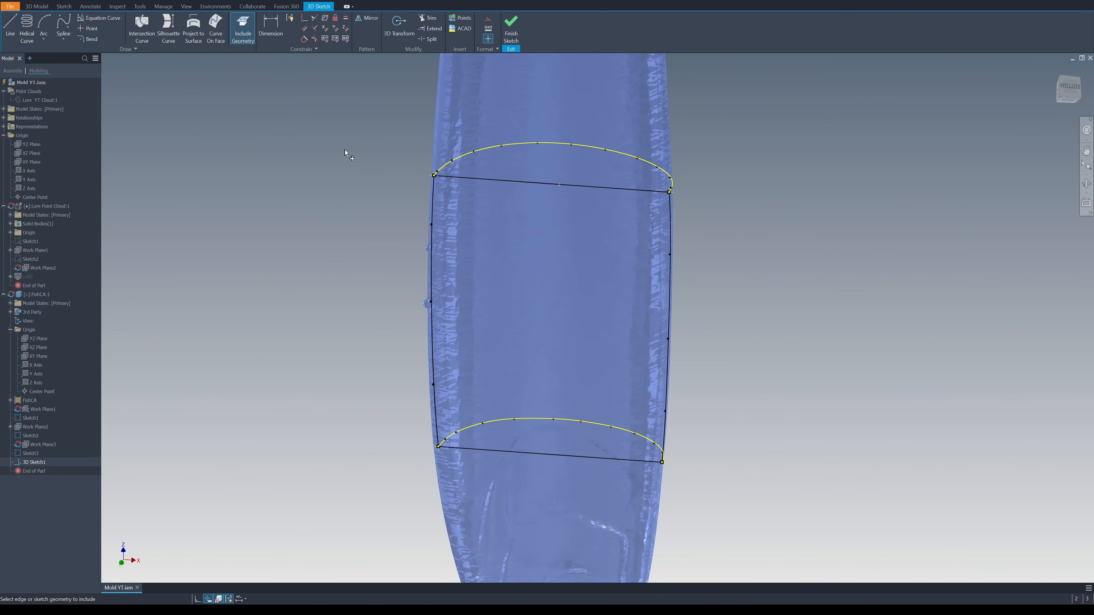
# Draw three control vertex splines over the lure's curved side, each connecting matching points on the two half profiles
pyautogui.click(63, 25)
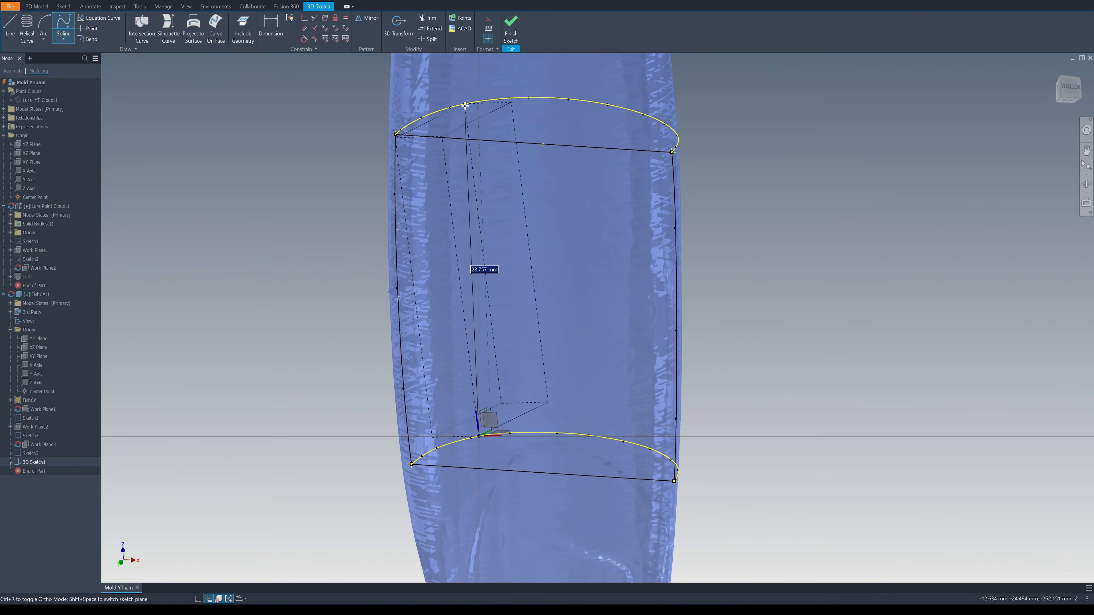
pyautogui.click(466, 104)
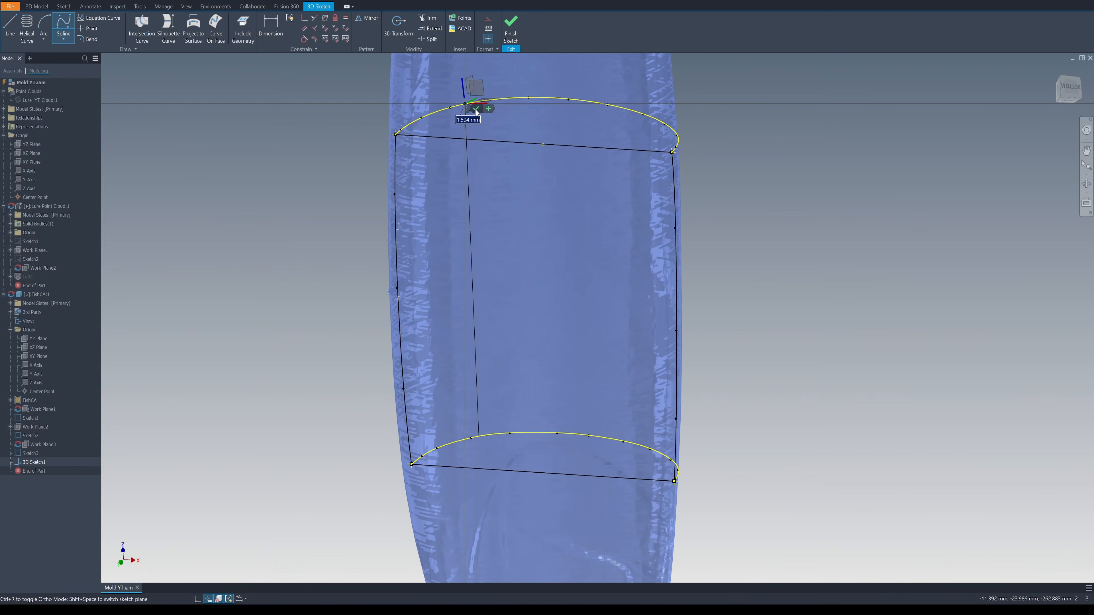
pyautogui.click(476, 109)
pyautogui.click(481, 442)
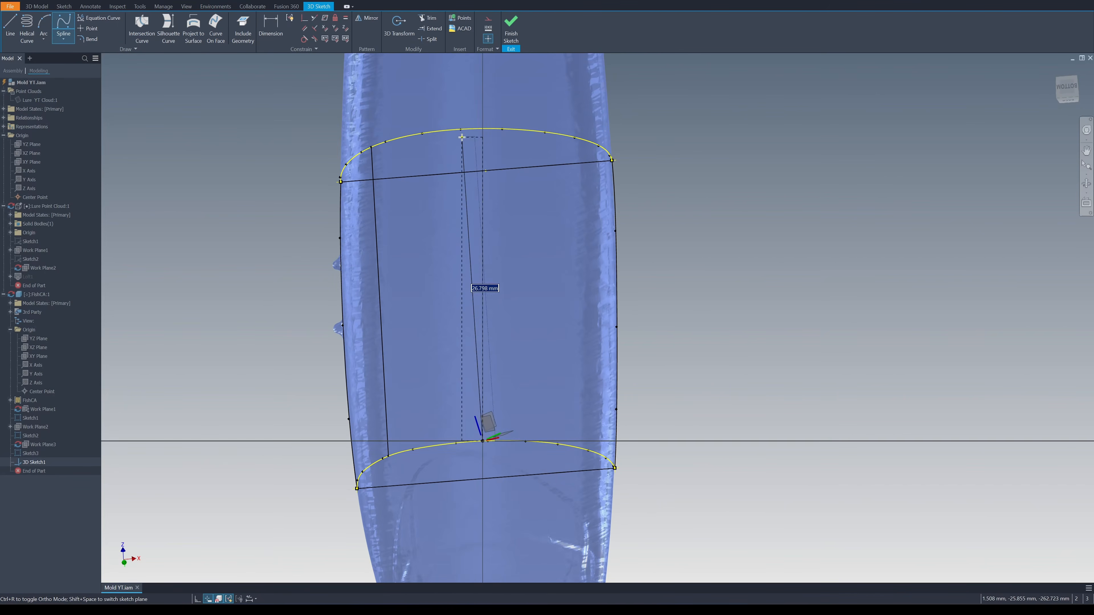
pyautogui.click(483, 127)
pyautogui.click(493, 132)
pyautogui.click(464, 469)
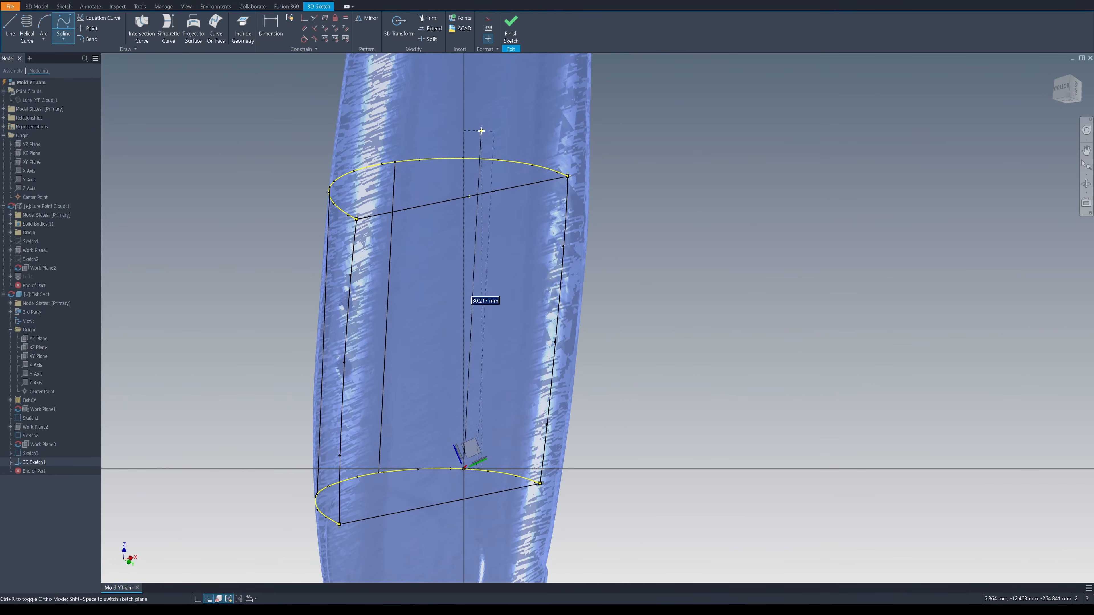
pyautogui.doubleClick(485, 158)
pyautogui.press('Escape')
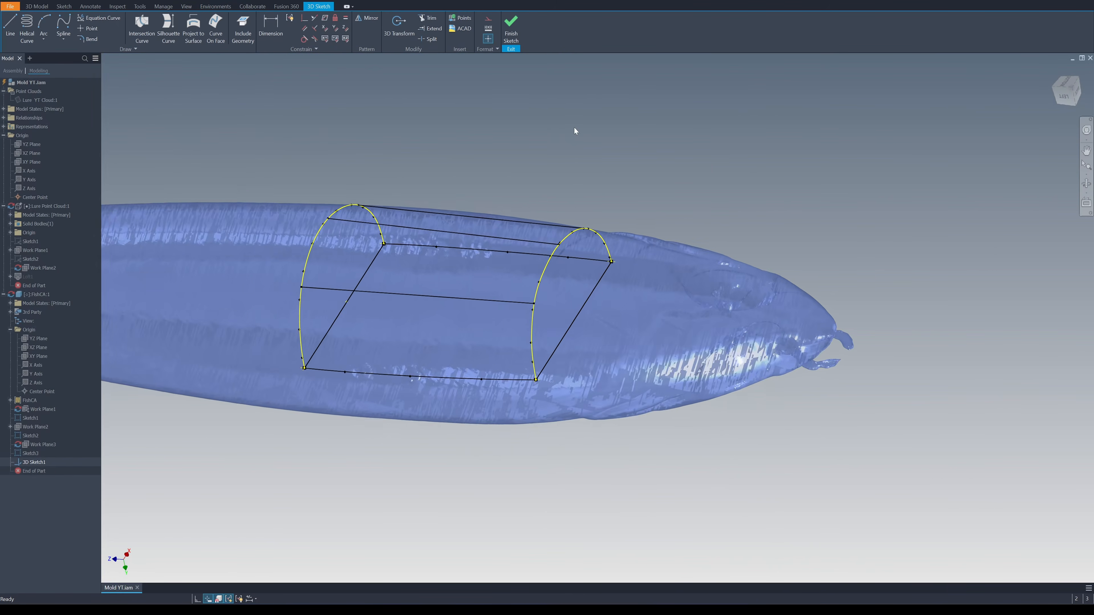
# Reshape the three connecting splines by moving their control vertices outward to follow the mesh surface, and finish the 3D sketch
pyautogui.rightClick(418, 314)
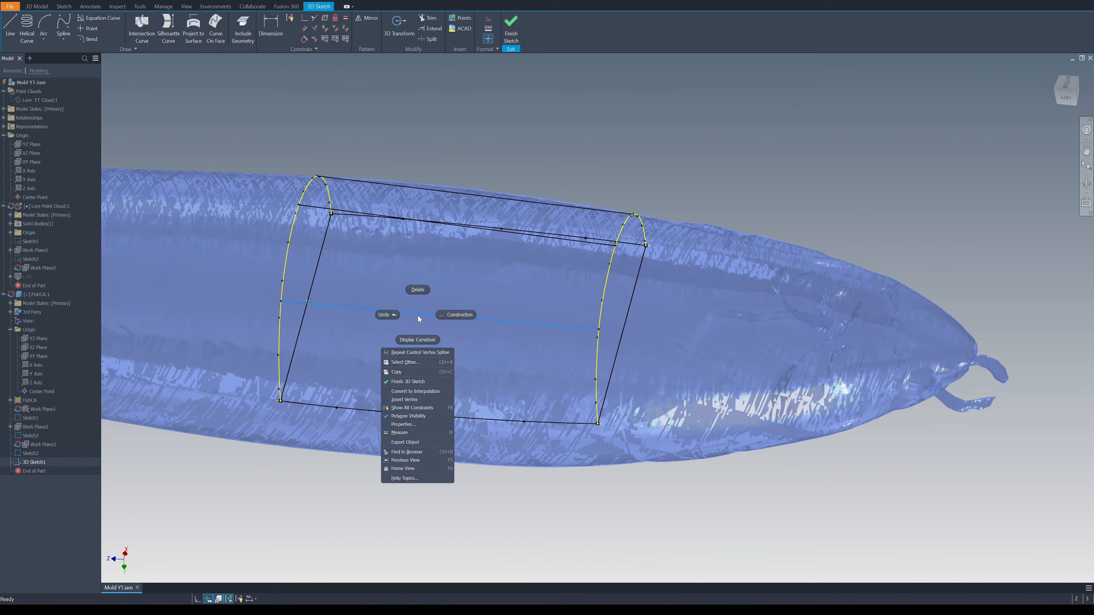
pyautogui.click(446, 353)
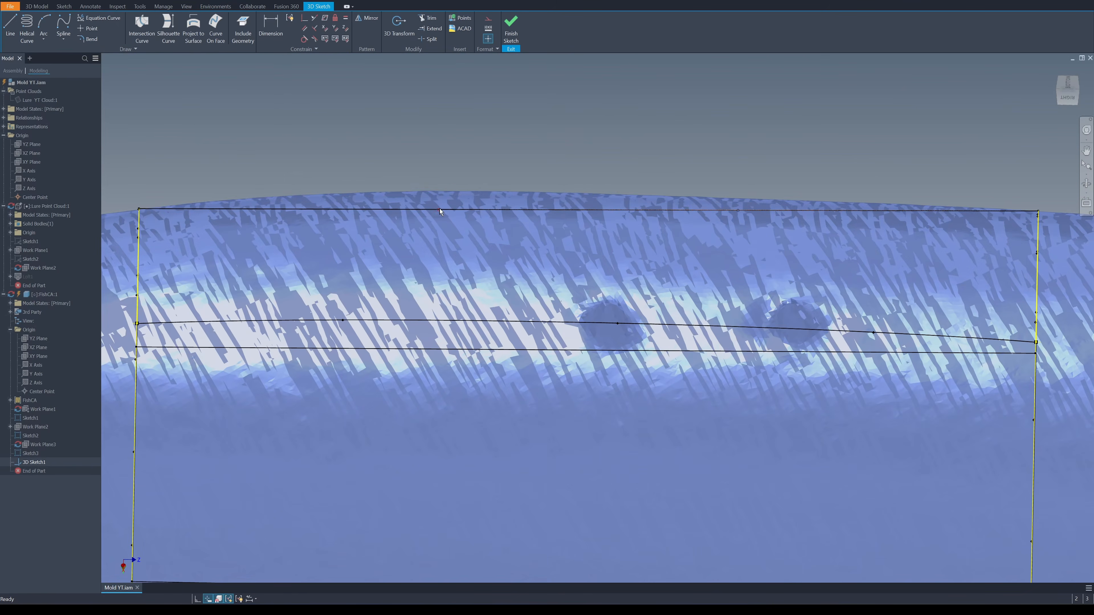
pyautogui.moveTo(438, 210); pyautogui.dragTo(429, 136)
pyautogui.keyDown('shift'); pyautogui.moveTo(429, 135); pyautogui.dragTo(660, 187, button='middle'); pyautogui.keyUp('shift')
pyautogui.click(841, 177)
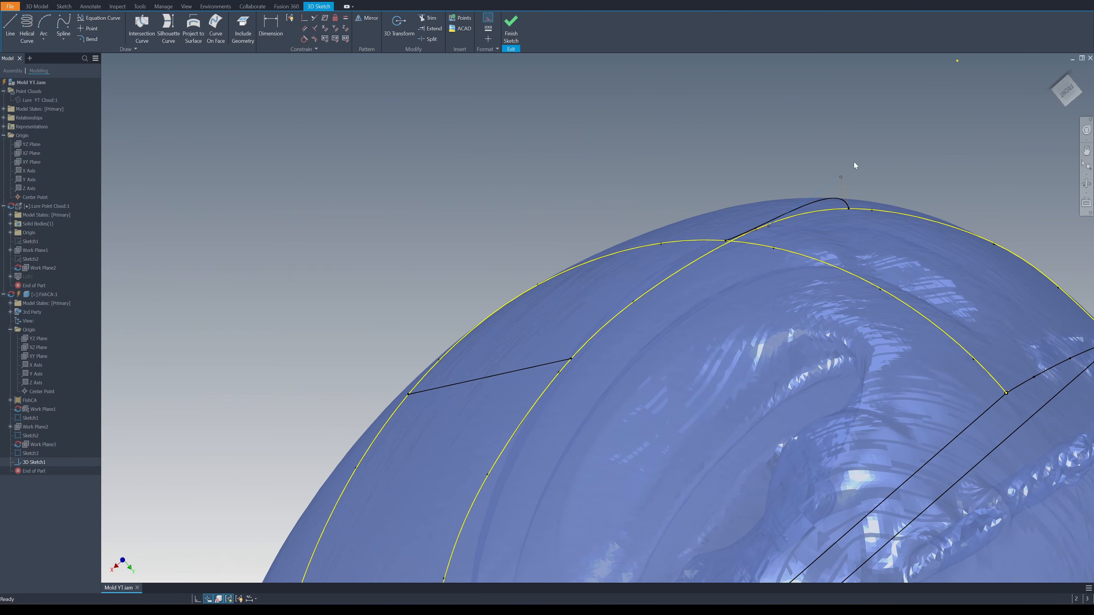
pyautogui.moveTo(688, 253); pyautogui.dragTo(689, 243)
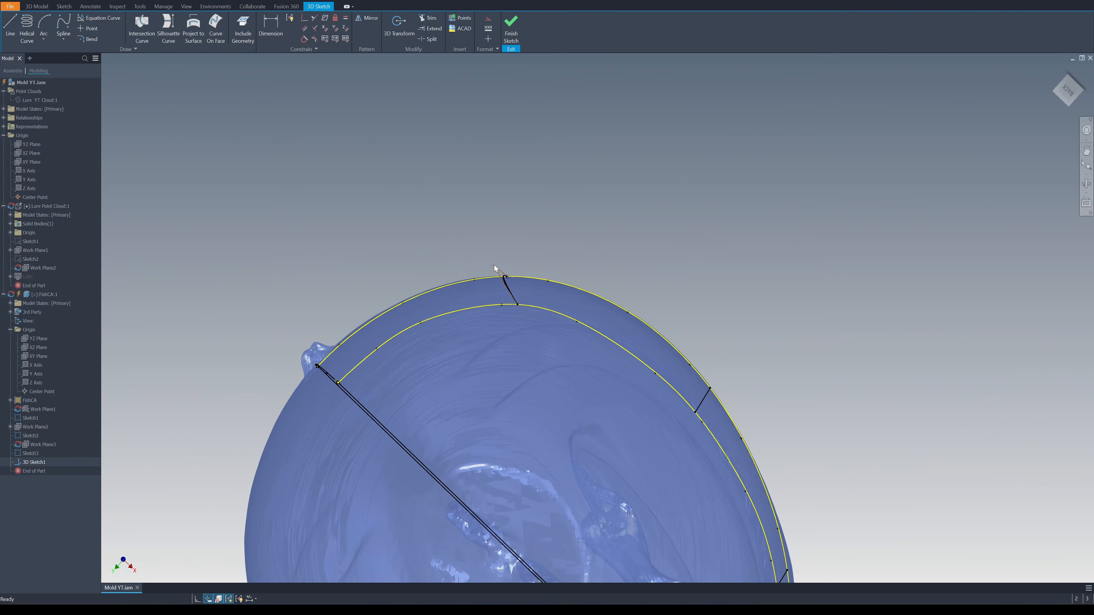
pyautogui.moveTo(535, 293); pyautogui.dragTo(545, 280)
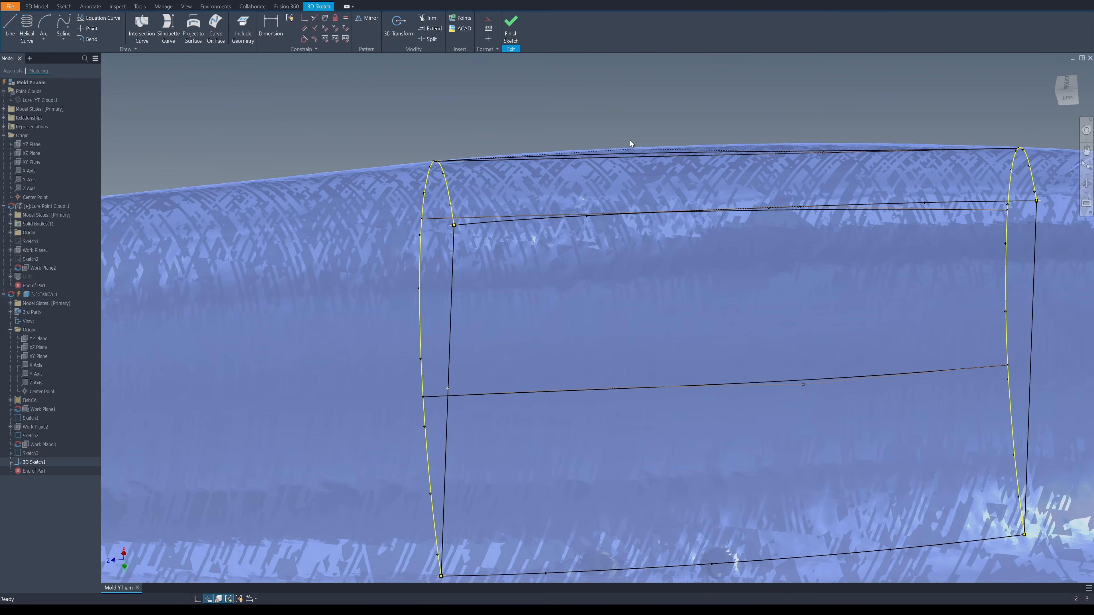
pyautogui.moveTo(630, 140); pyautogui.dragTo(626, 128)
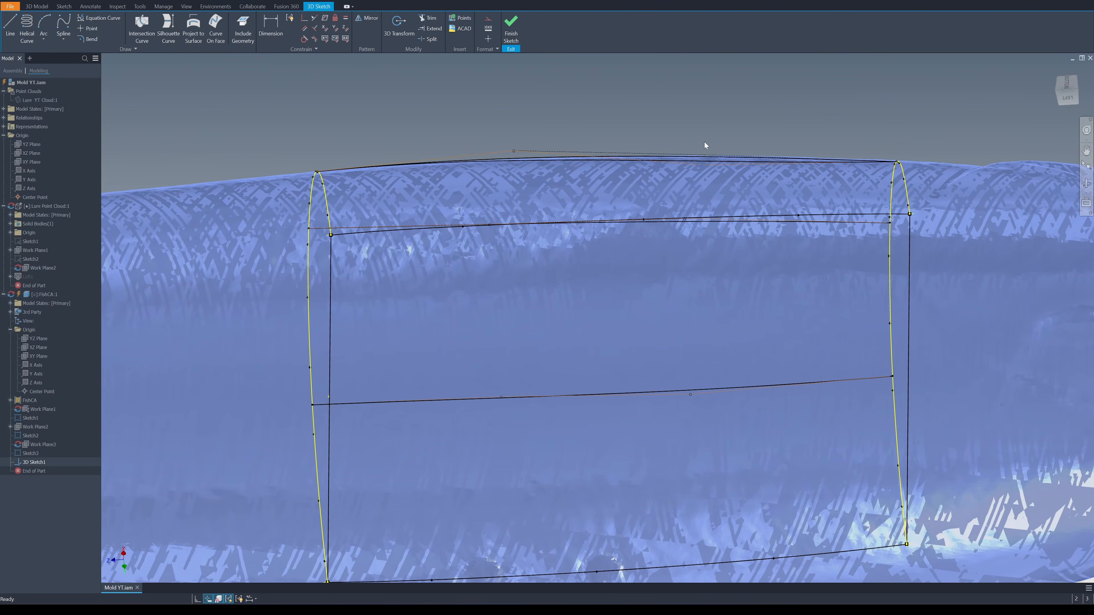
pyautogui.moveTo(706, 142); pyautogui.dragTo(705, 138)
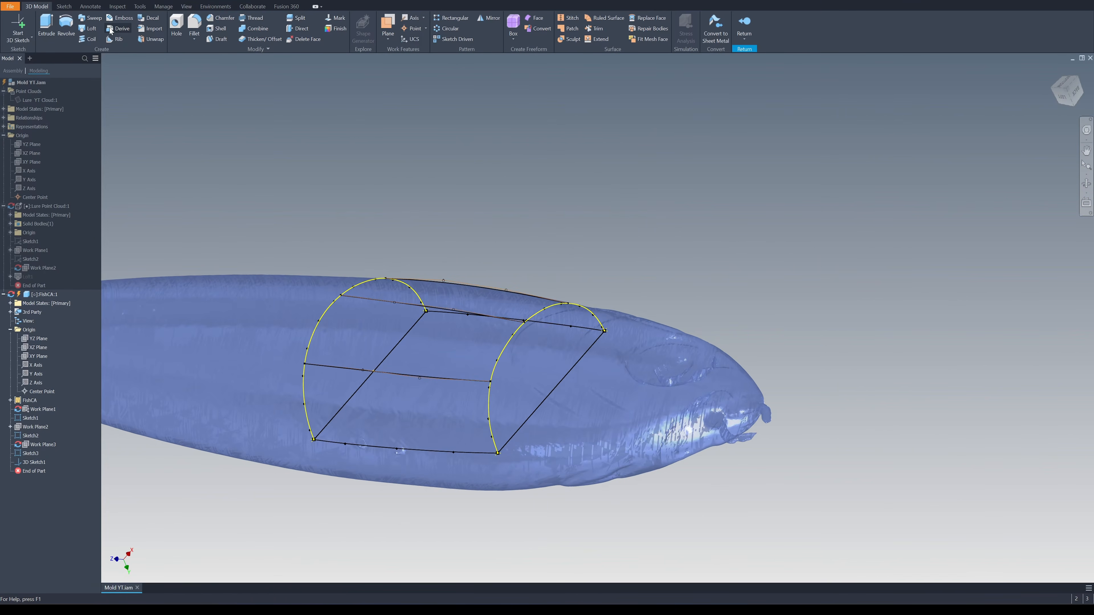
# Loft a solid between the two half profiles, using the edge splines and the 3D sketch splines as rails
pyautogui.click(91, 28)
pyautogui.click(378, 317)
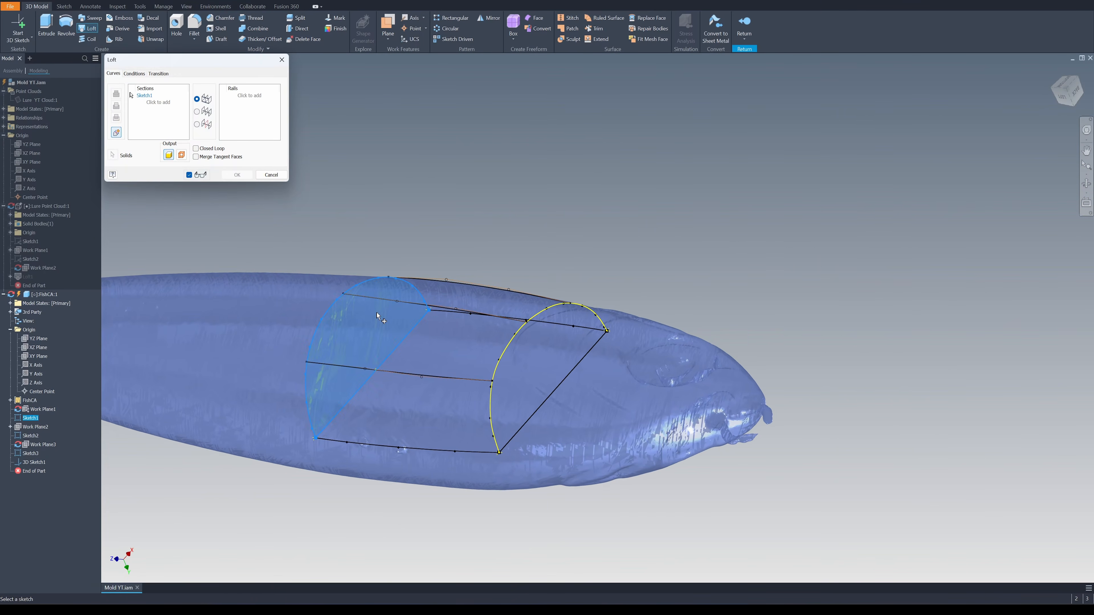
pyautogui.click(505, 353)
pyautogui.moveTo(504, 354)
pyautogui.keyDown('shift'); pyautogui.mouseDown(button='middle')
pyautogui.moveTo(495, 319)
pyautogui.moveTo(407, 249)
pyautogui.mouseUp(button='middle'); pyautogui.keyUp('shift')
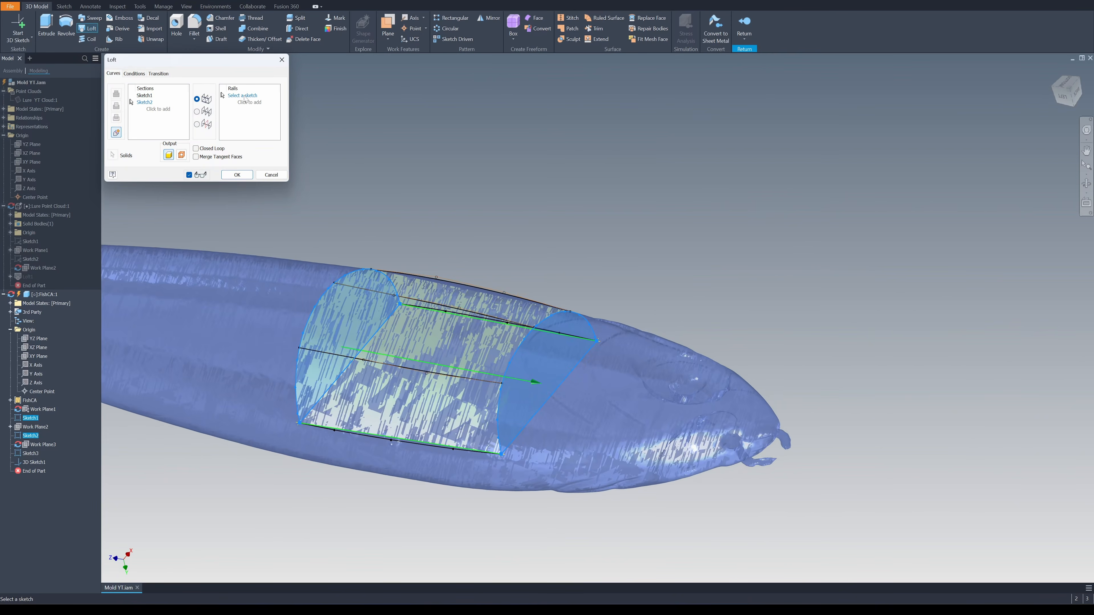
pyautogui.scroll(4, 293, 392)
pyautogui.click(297, 394)
pyautogui.moveTo(297, 394)
pyautogui.keyDown('shift'); pyautogui.mouseDown(button='middle')
pyautogui.moveTo(321, 298)
pyautogui.moveTo(404, 253)
pyautogui.moveTo(521, 254)
pyautogui.moveTo(542, 275)
pyautogui.moveTo(664, 268)
pyautogui.mouseUp(button='middle'); pyautogui.keyUp('shift')
pyautogui.click(321, 297)
pyautogui.click(443, 259)
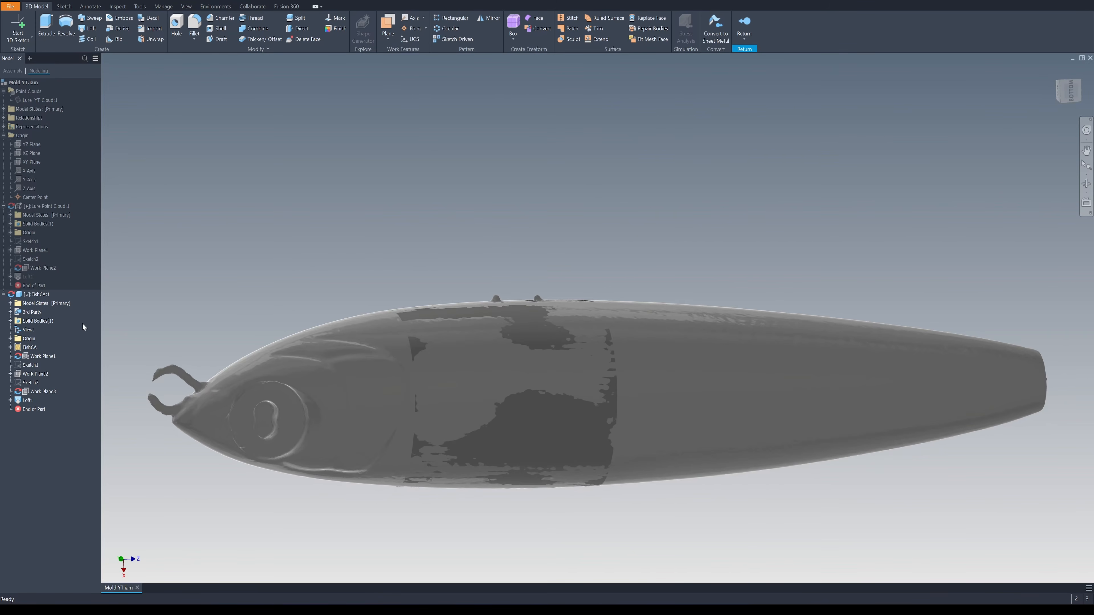
# Examine the lofted section against the lure mesh from several angles to check how closely the surfaces match
pyautogui.click(38, 295)
pyautogui.click(132, 318)
pyautogui.scroll(-2, 378, 305)
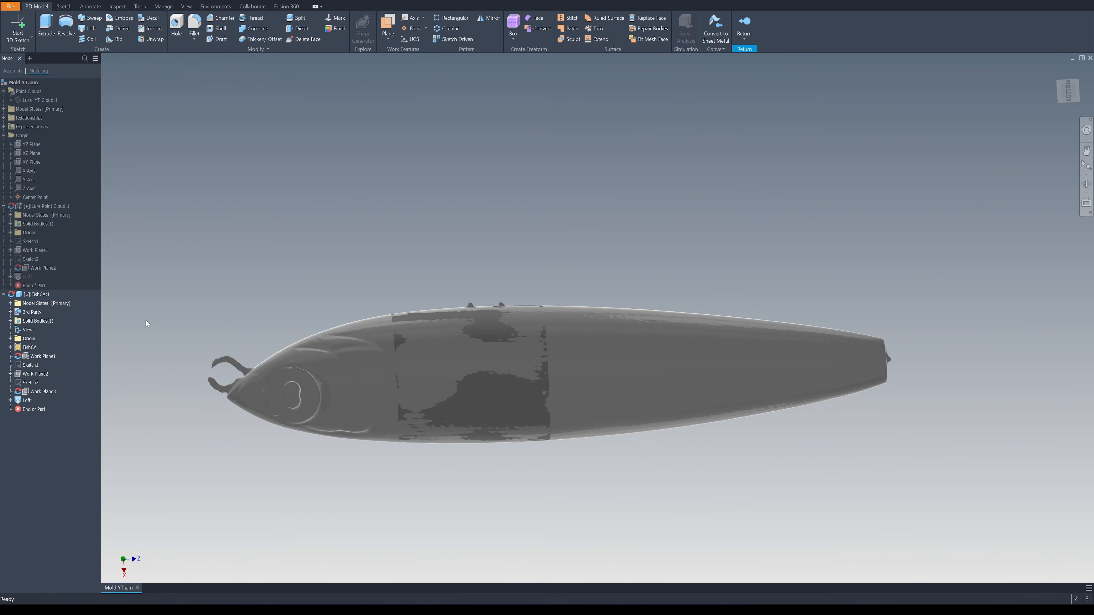
pyautogui.scroll(5, 533, 301)
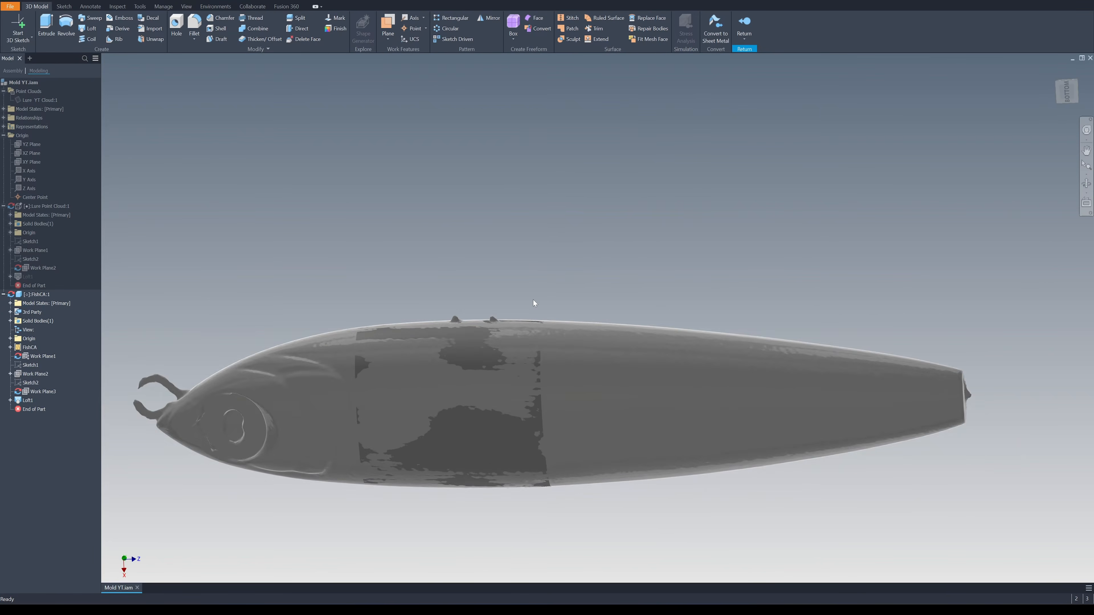
pyautogui.scroll(-1, 534, 303)
pyautogui.scroll(4, 533, 302)
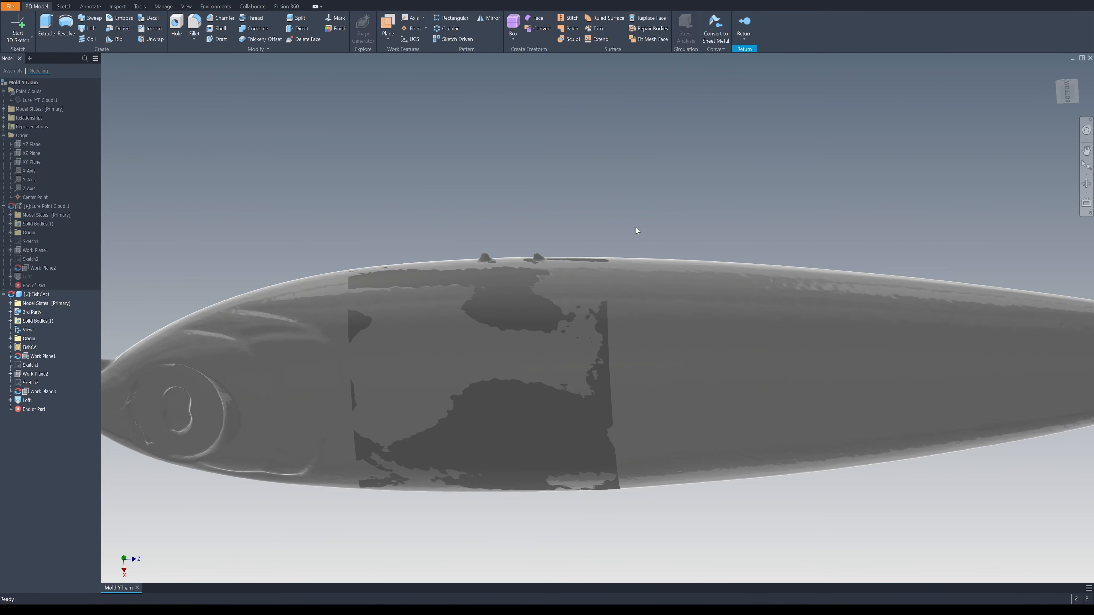
pyautogui.keyDown('shift'); pyautogui.moveTo(636, 228); pyautogui.dragTo(768, 199, button='middle'); pyautogui.keyUp('shift')
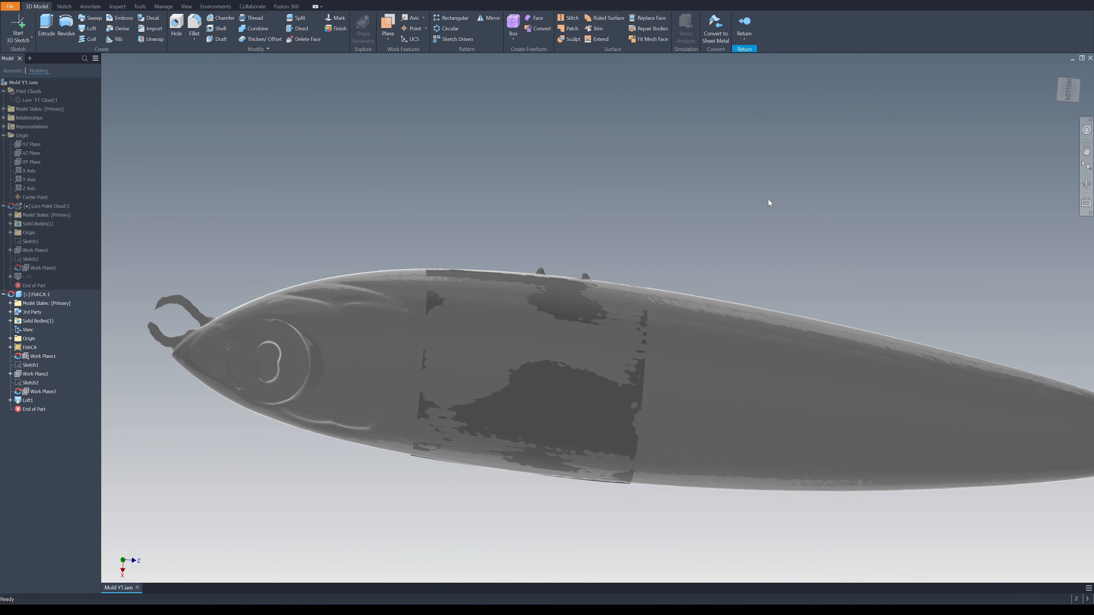
pyautogui.keyDown('shift'); pyautogui.moveTo(722, 205); pyautogui.dragTo(699, 206, button='middle'); pyautogui.keyUp('shift')
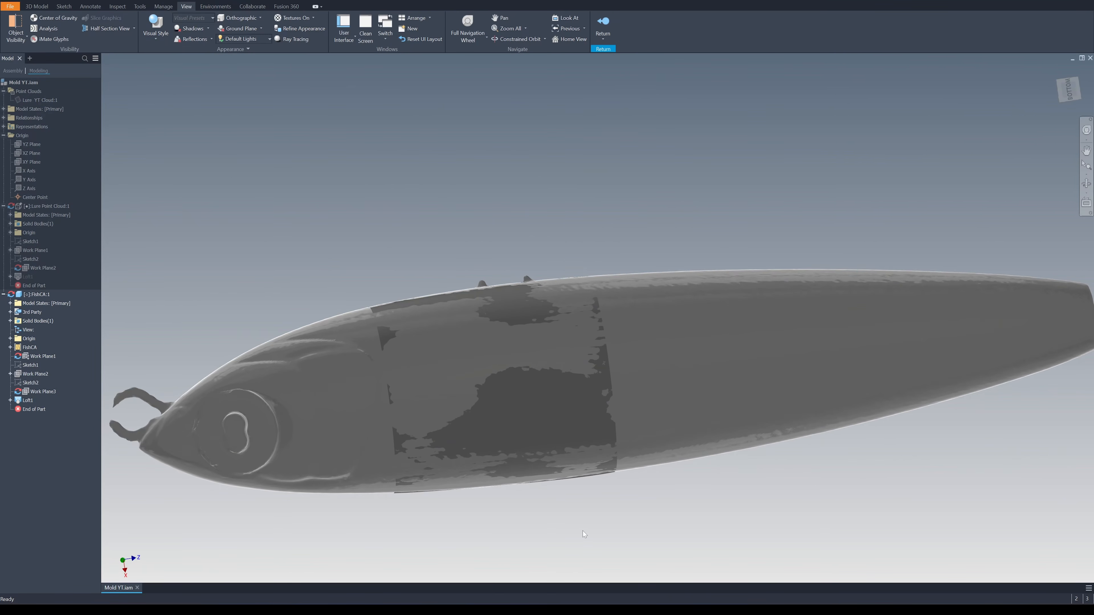
pyautogui.keyDown('shift'); pyautogui.moveTo(610, 346); pyautogui.dragTo(745, 315, button='middle'); pyautogui.keyUp('shift')
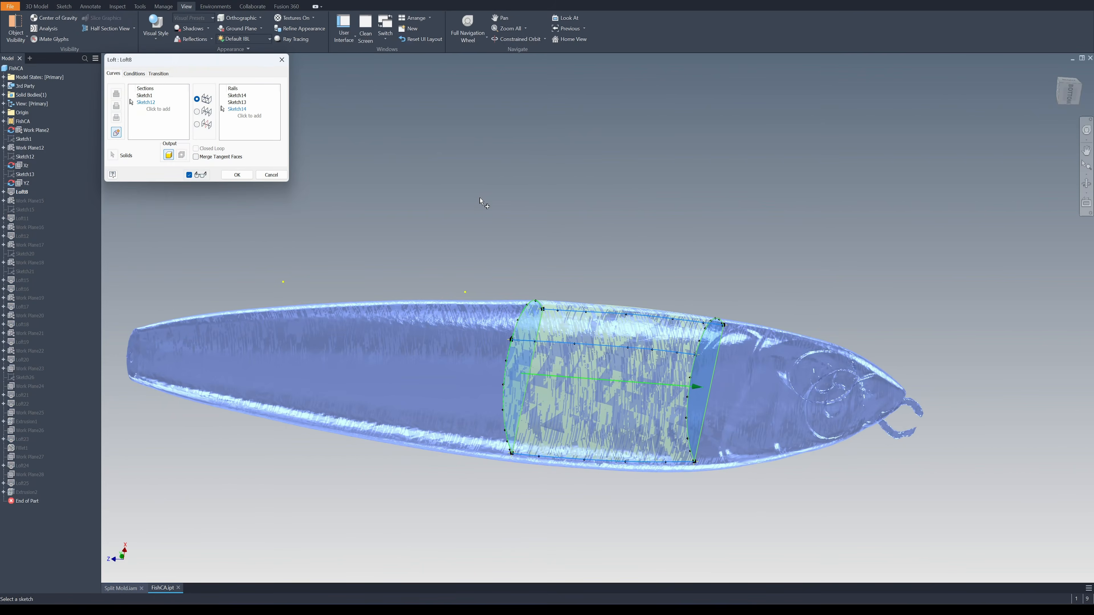
pyautogui.keyDown('shift'); pyautogui.moveTo(573, 207); pyautogui.dragTo(674, 211, button='middle'); pyautogui.keyUp('shift')
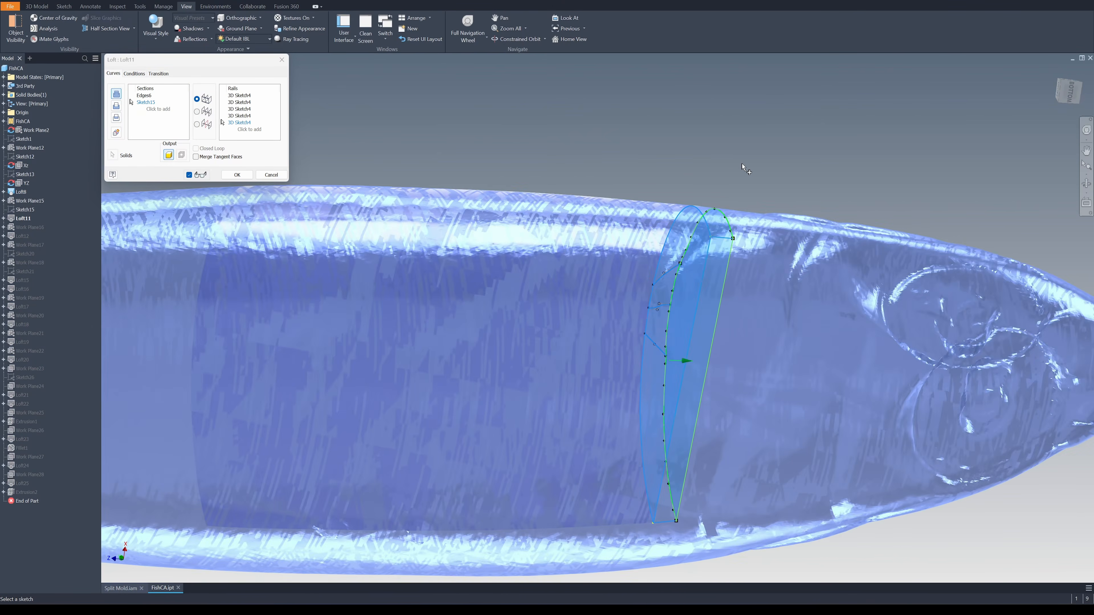
pyautogui.moveTo(744, 166)
pyautogui.keyDown('shift'); pyautogui.mouseDown(button='middle')
pyautogui.moveTo(446, 122)
pyautogui.moveTo(446, 131)
pyautogui.mouseUp(button='middle'); pyautogui.keyUp('shift')
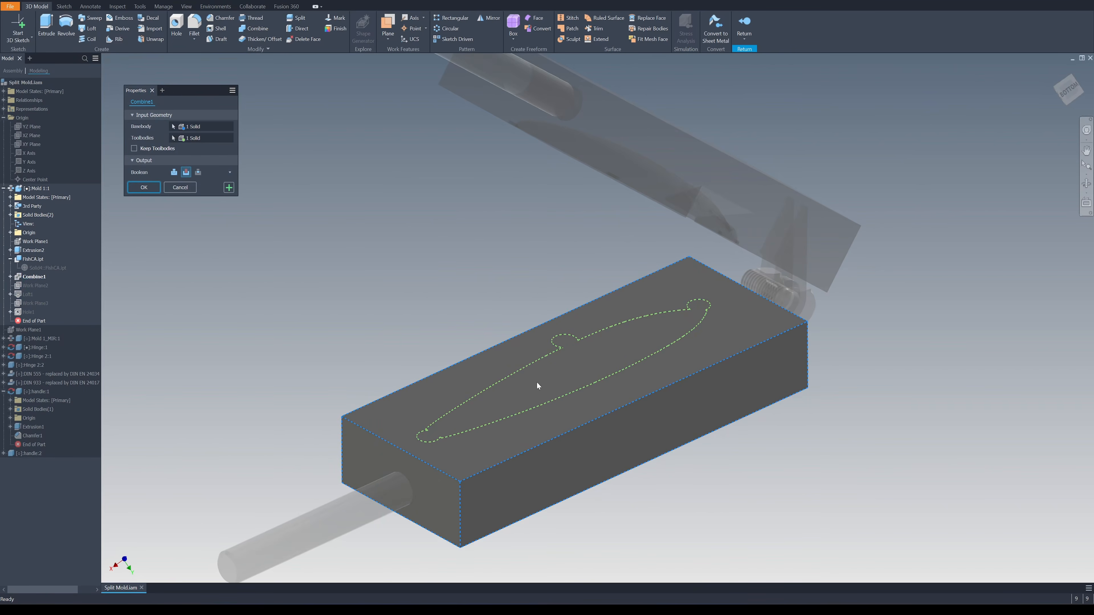
# Cancel the Combine edit and swing the mirrored upper mold half on its hinge so both lure cavities are exposed
pyautogui.click(179, 187)
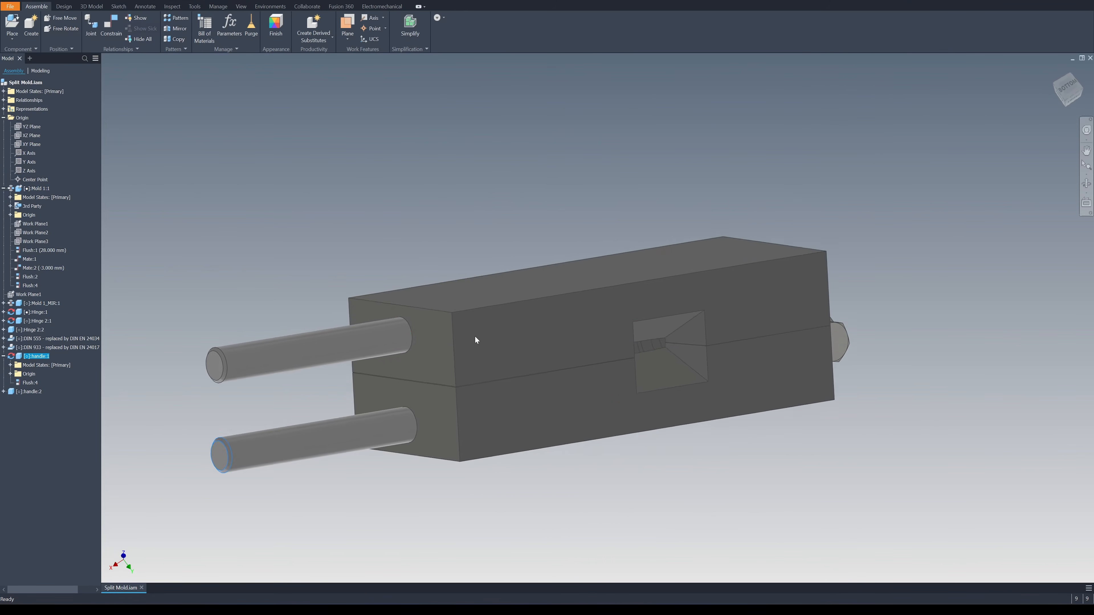
pyautogui.moveTo(476, 342); pyautogui.dragTo(639, 57)
pyautogui.keyDown('shift'); pyautogui.moveTo(638, 57); pyautogui.dragTo(807, 118, button='middle'); pyautogui.keyUp('shift')
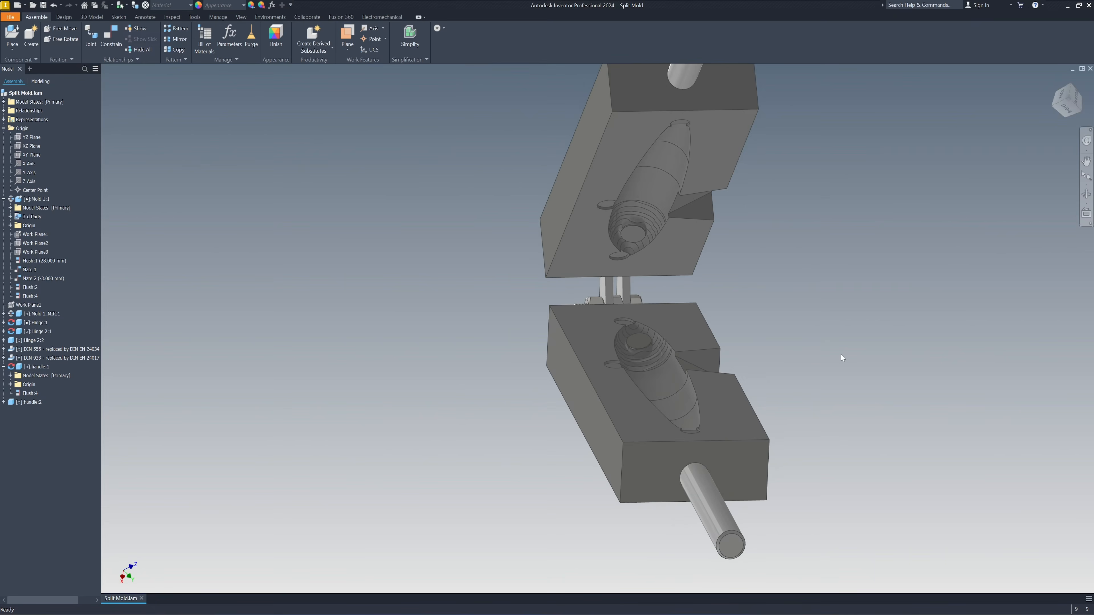
pyautogui.keyDown('shift'); pyautogui.moveTo(842, 355); pyautogui.dragTo(800, 363, button='middle'); pyautogui.keyUp('shift')
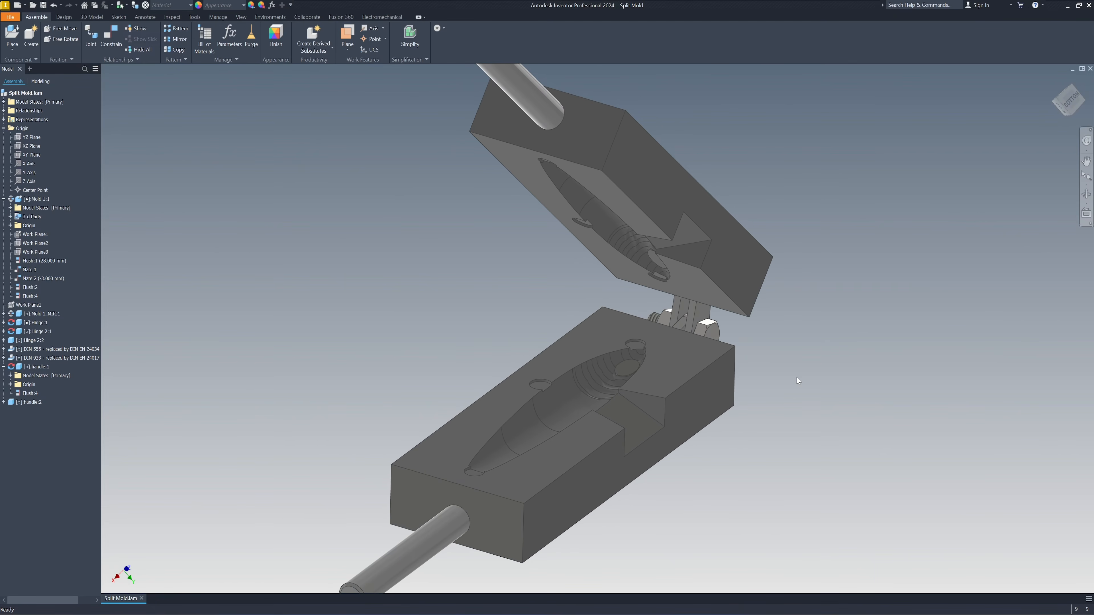